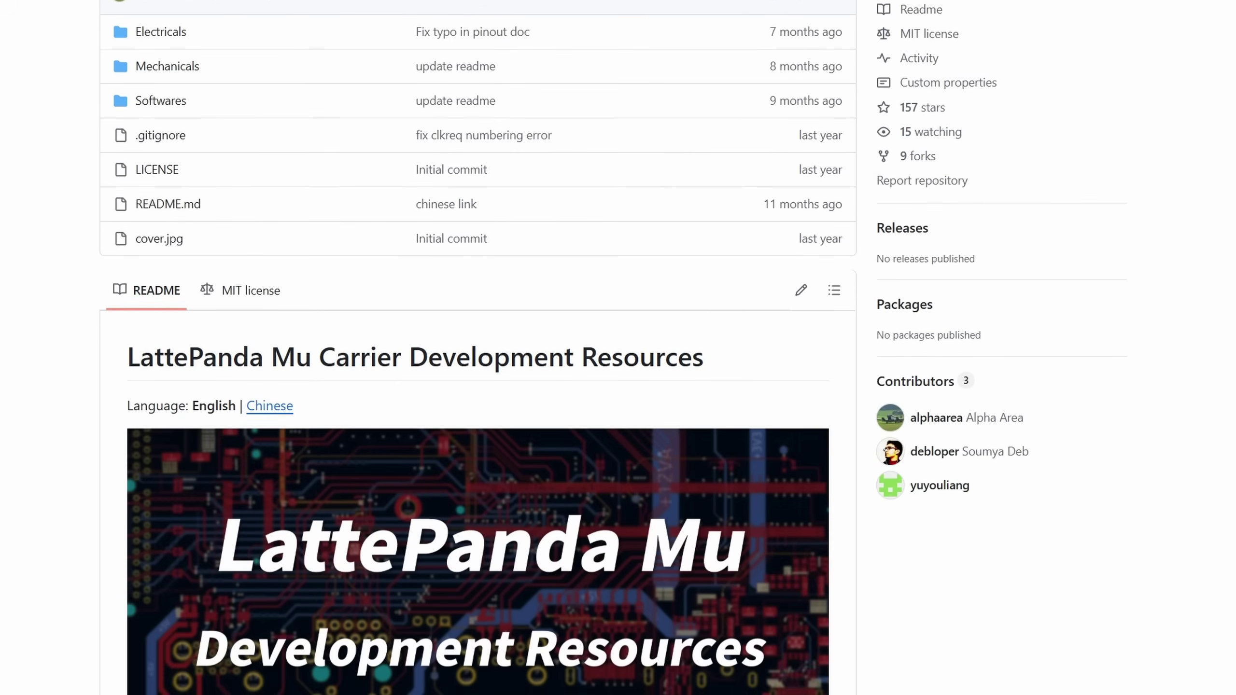
{"action": "scroll", "coordinate": [613, 347], "scroll_direction": "down", "scroll_amount": 3}
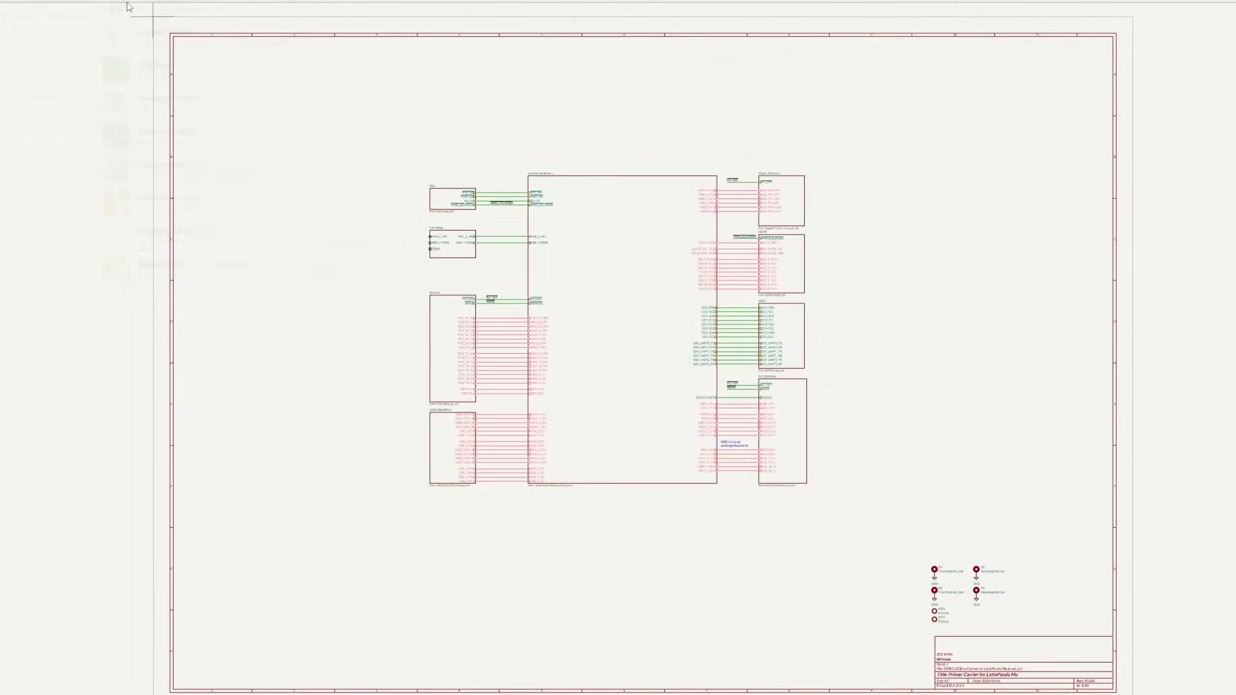
{"action": "scroll", "coordinate": [559, 321], "scroll_direction": "up", "scroll_amount": 5}
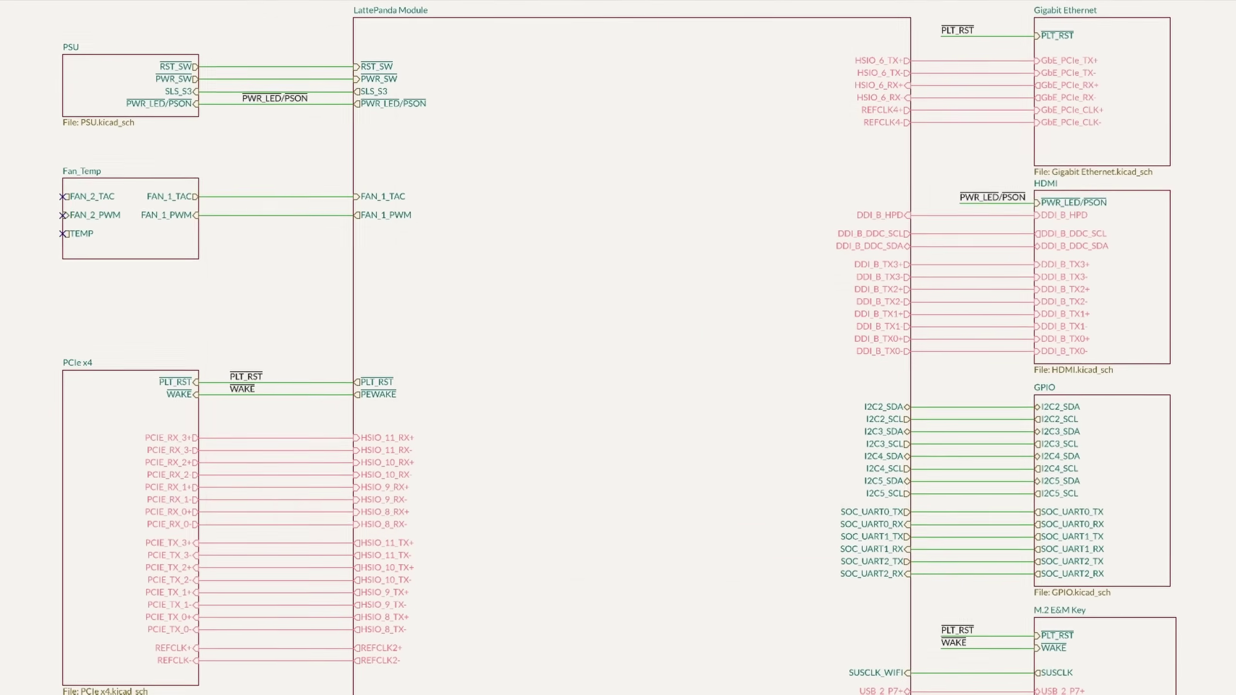
{"action": "left_click", "coordinate": [133, 95]}
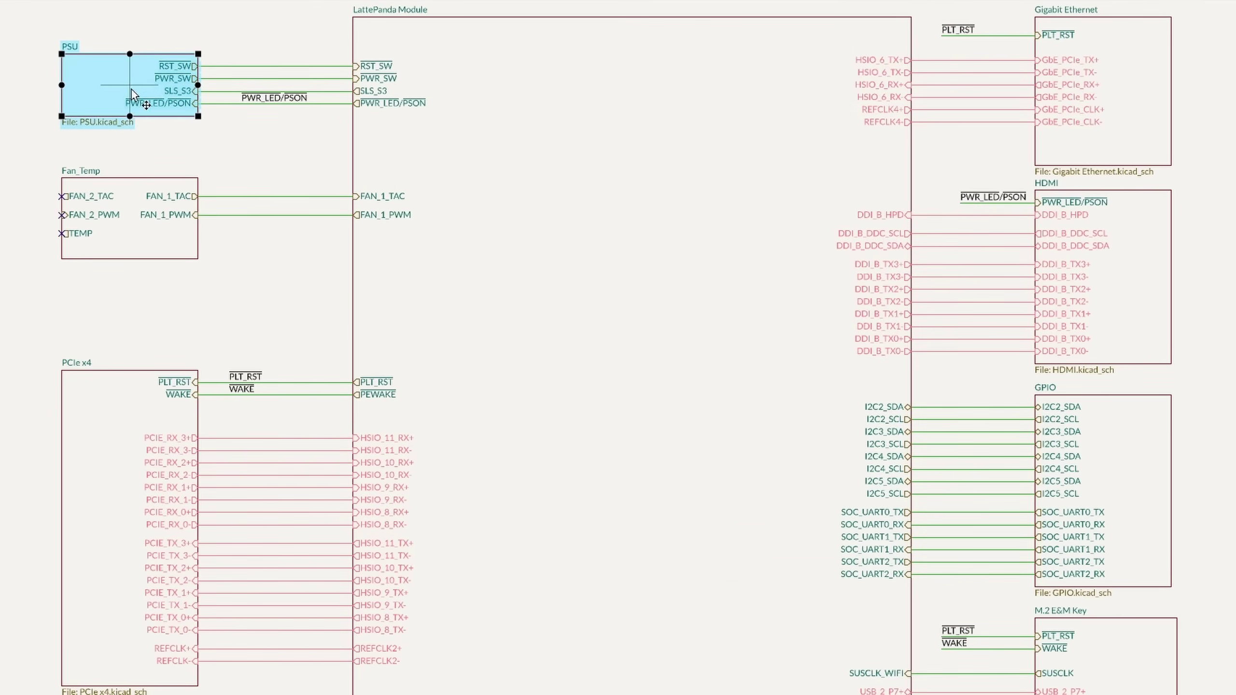
{"action": "left_click", "coordinate": [134, 225]}
{"action": "left_click", "coordinate": [113, 416]}
{"action": "scroll", "coordinate": [107, 486], "scroll_direction": "down", "scroll_amount": 3}
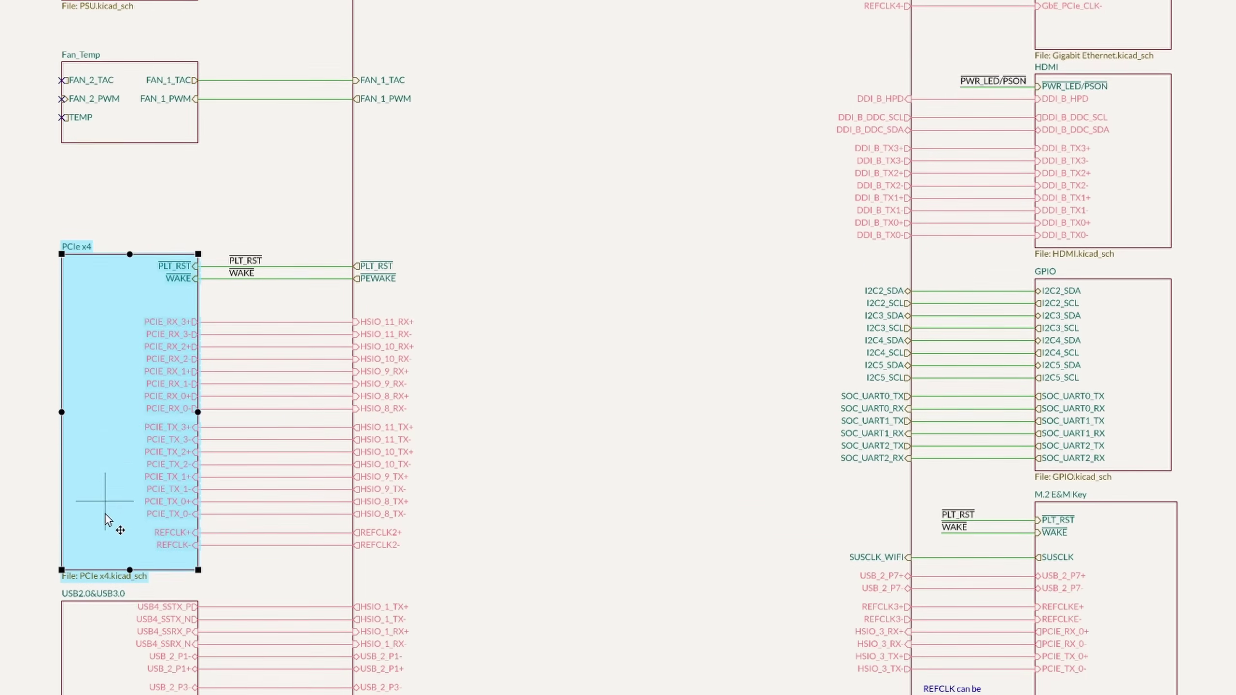
{"action": "scroll", "coordinate": [106, 514], "scroll_direction": "down", "scroll_amount": 4}
{"action": "left_click", "coordinate": [121, 486]}
{"action": "scroll", "coordinate": [505, 350], "scroll_direction": "up", "scroll_amount": 7}
{"action": "left_click", "coordinate": [1137, 140]}
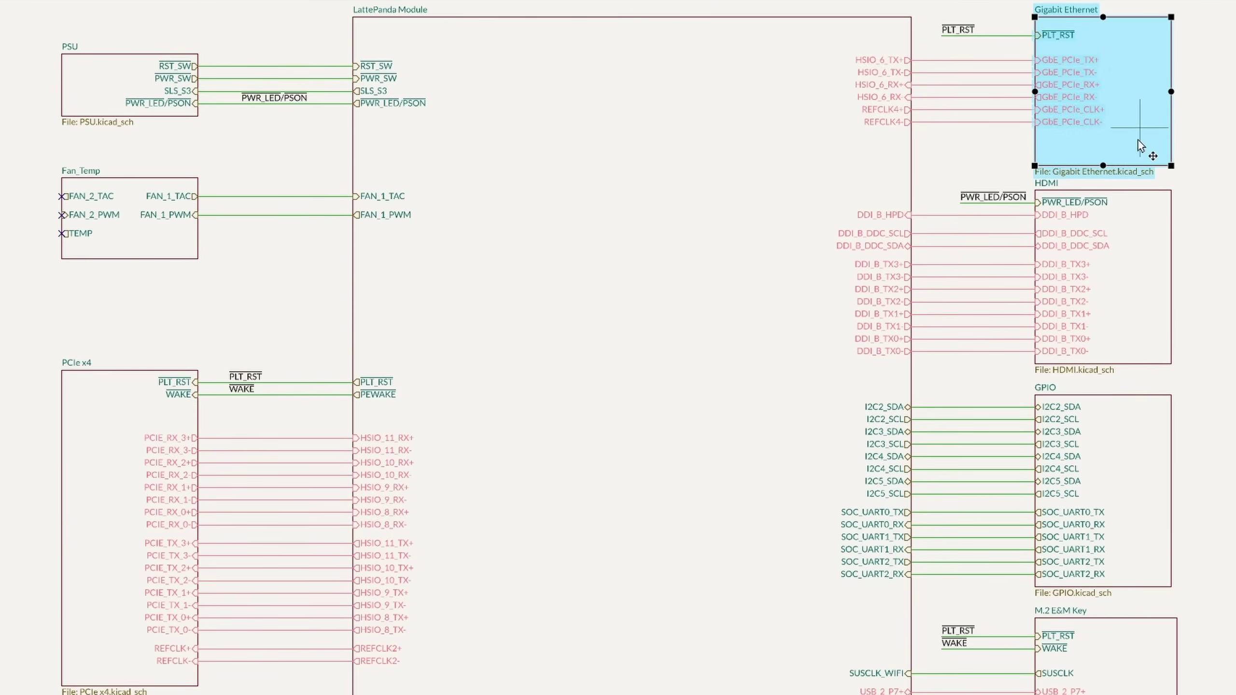
{"action": "left_click", "coordinate": [1133, 297]}
{"action": "left_click", "coordinate": [1122, 455]}
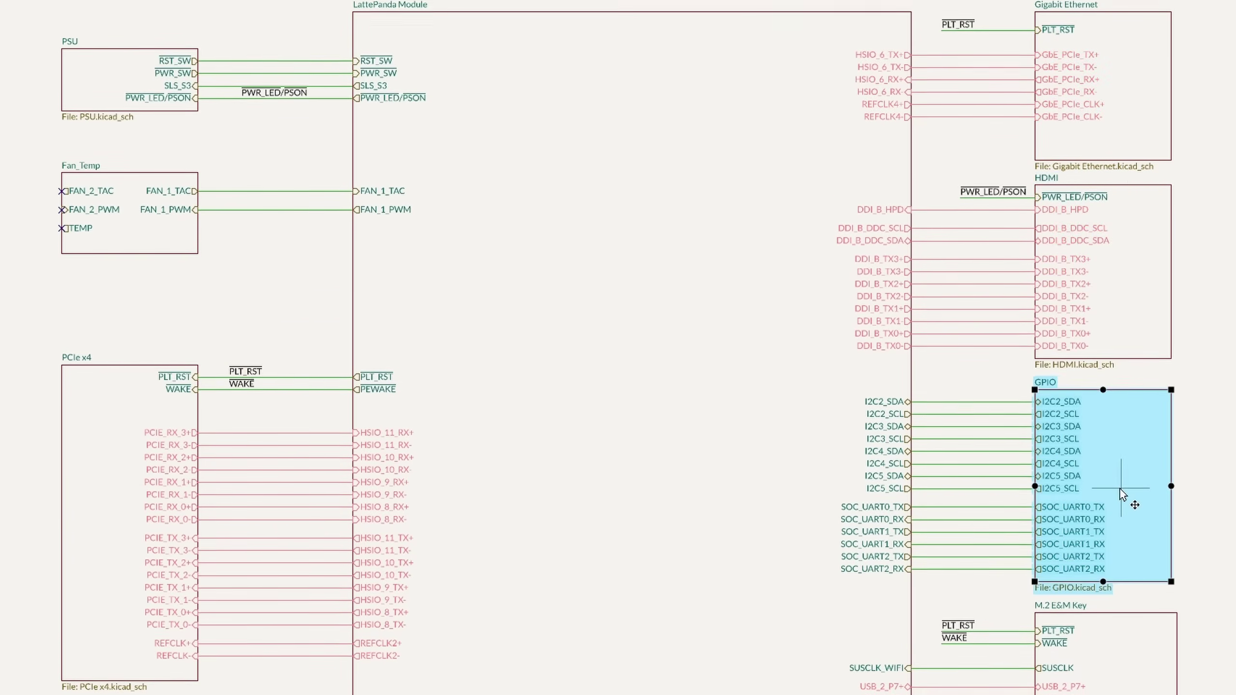
{"action": "scroll", "coordinate": [1119, 487], "scroll_direction": "down", "scroll_amount": 6}
{"action": "left_click", "coordinate": [1116, 506]}
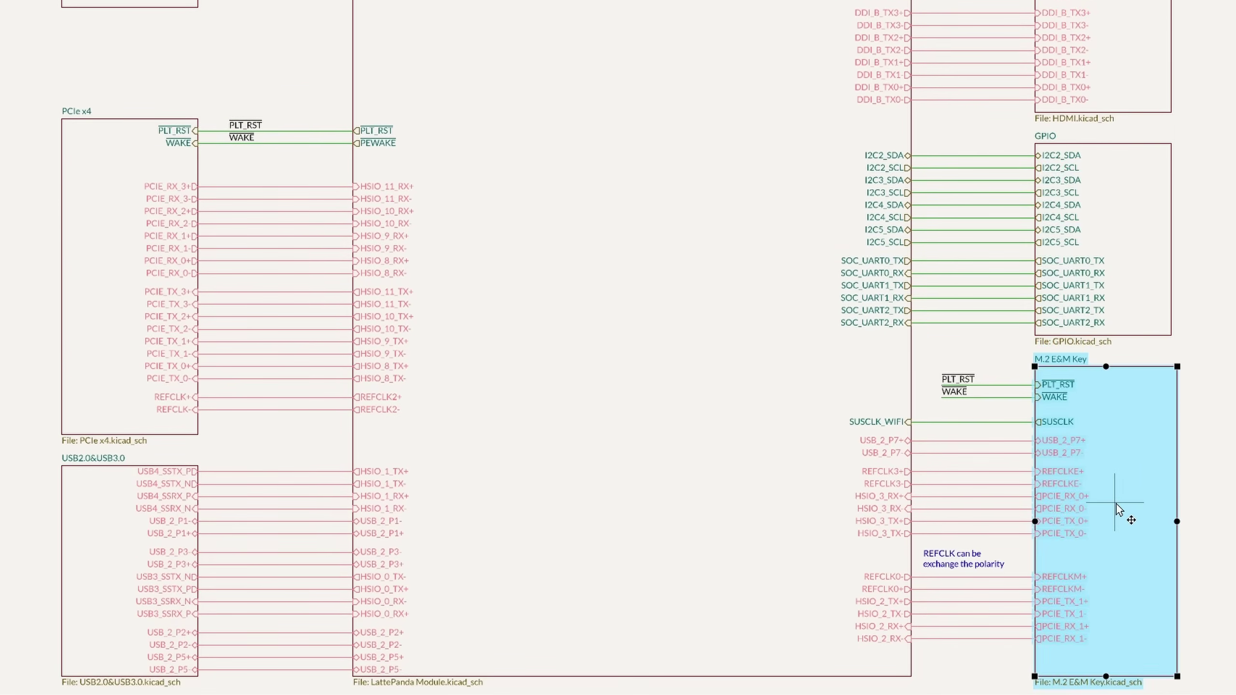
{"action": "scroll", "coordinate": [1116, 504], "scroll_direction": "down", "scroll_amount": 3}
{"action": "left_click", "coordinate": [622, 401]}
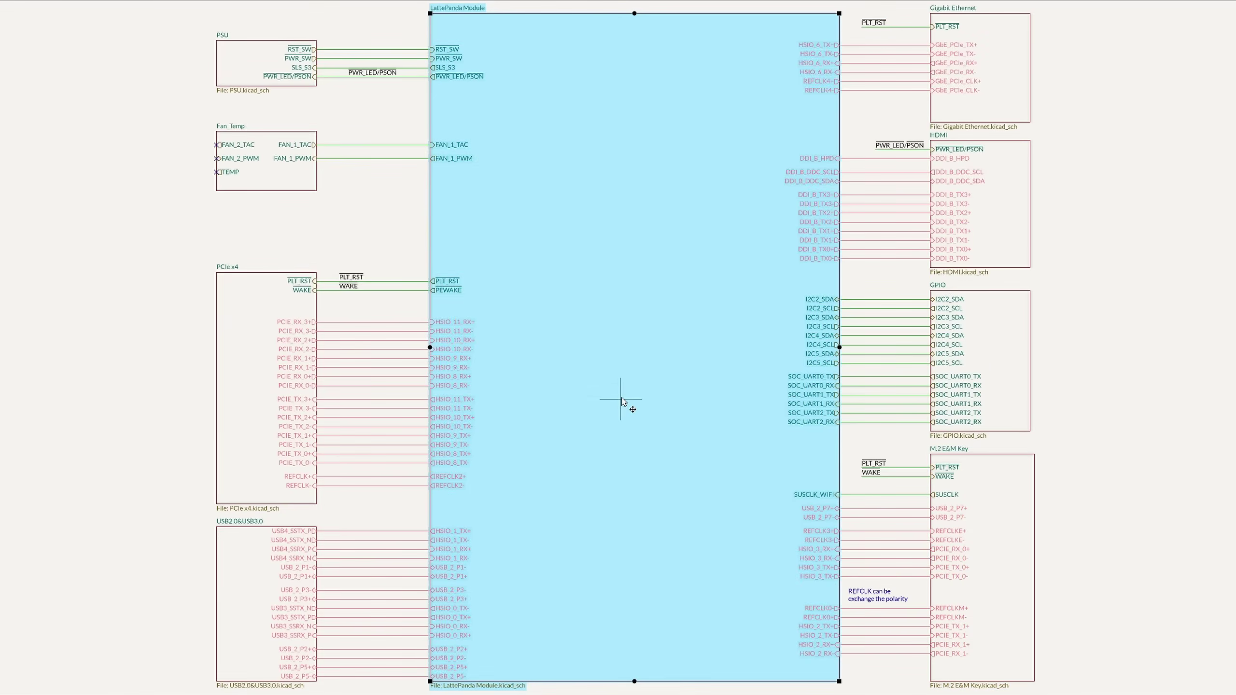
{"action": "left_click", "coordinate": [157, 63]}
{"action": "scroll", "coordinate": [158, 63], "scroll_direction": "up", "scroll_amount": 4}
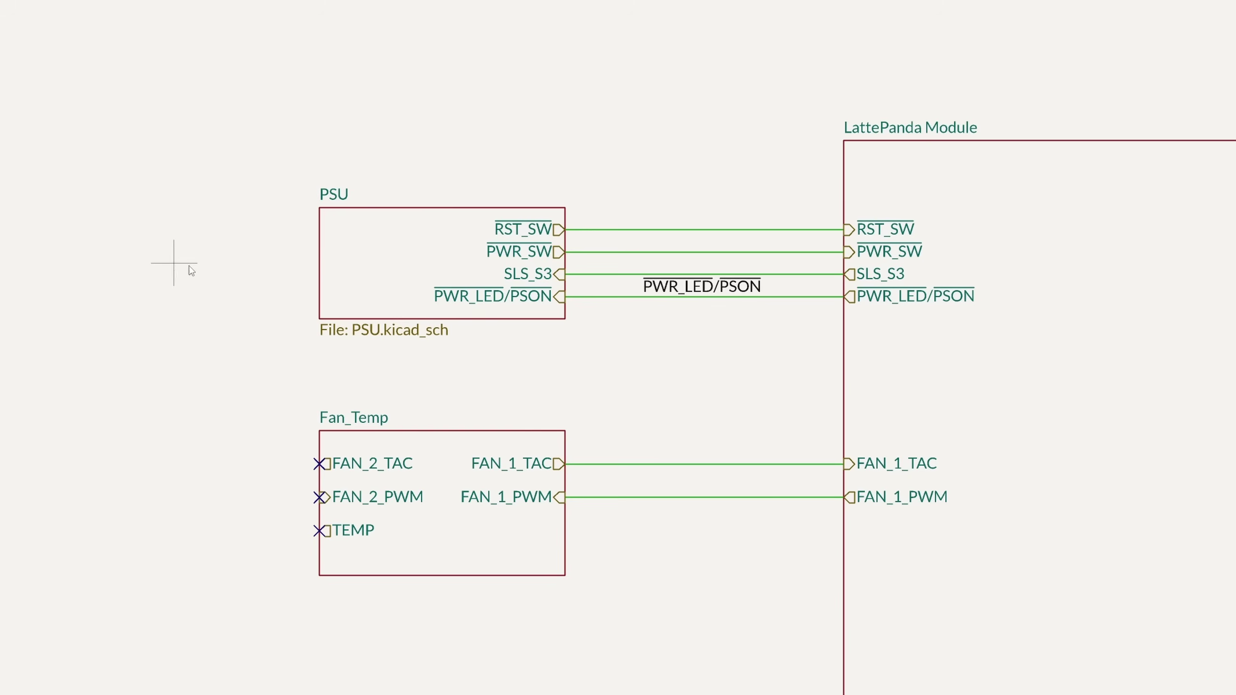
Enter the PSU sub-sheet and centre the 15V PD input and U15/U16 regulator area.
{"action": "double_click", "coordinate": [433, 265]}
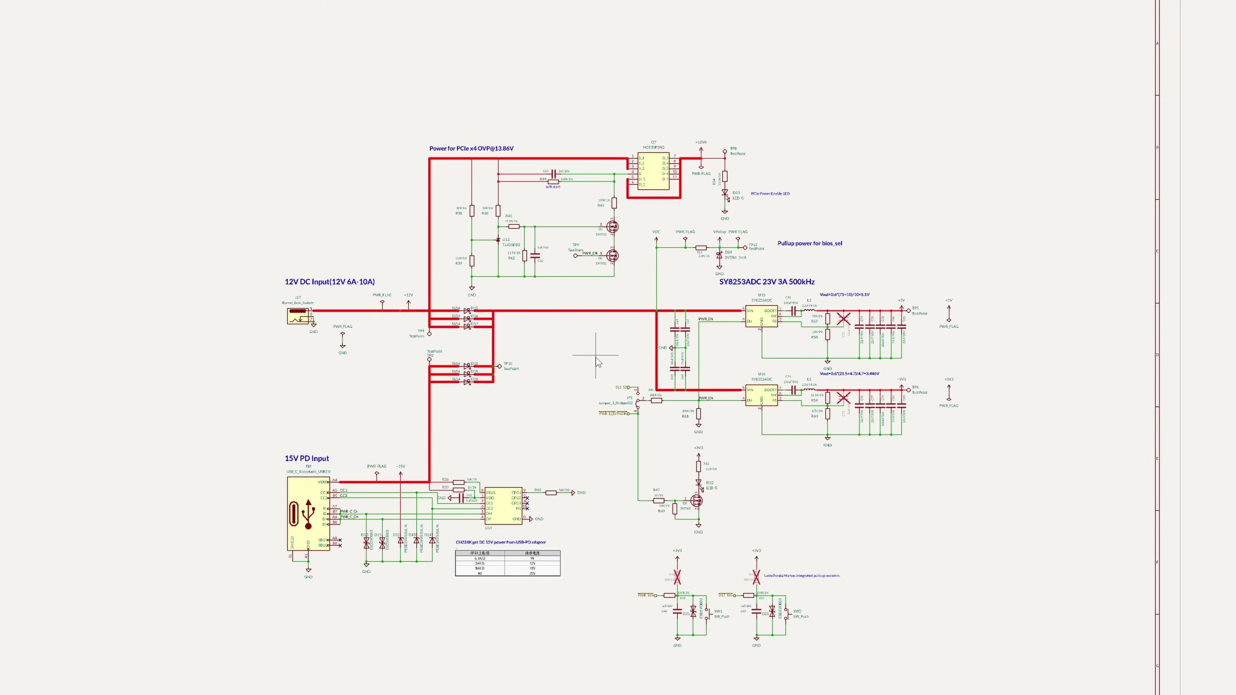
{"action": "scroll", "coordinate": [598, 363], "scroll_direction": "up", "scroll_amount": 4}
{"action": "middle_click_drag", "start_coordinate": [598, 340], "coordinate": [582, 530]}
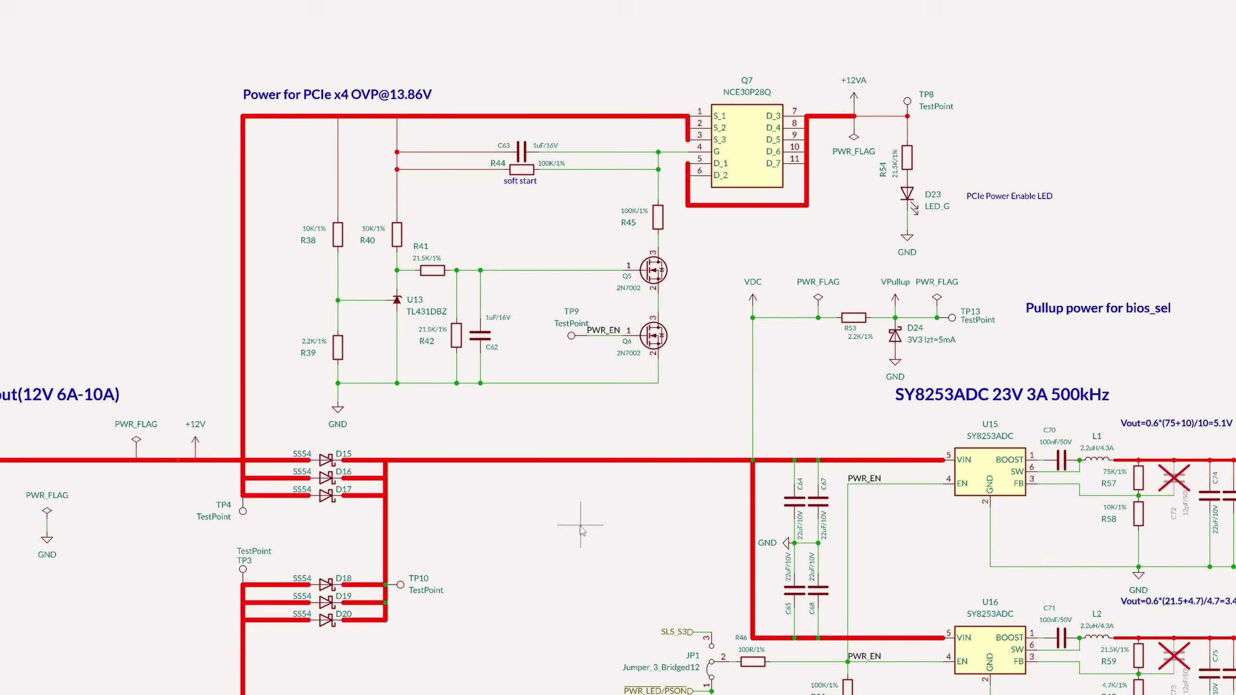
{"action": "middle_click_drag", "start_coordinate": [854, 563], "coordinate": [1179, 252]}
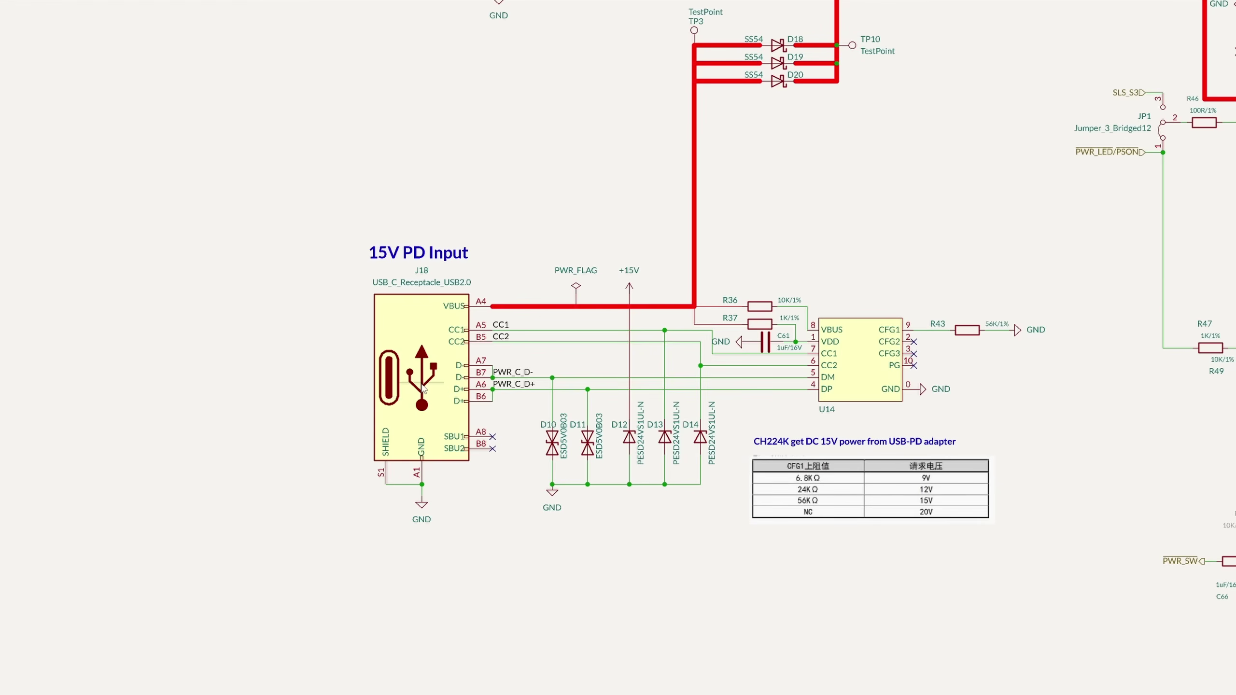
Exclude connector J18 from the bill of materials.
{"action": "double_click", "coordinate": [422, 388]}
{"action": "left_click", "coordinate": [196, 216]}
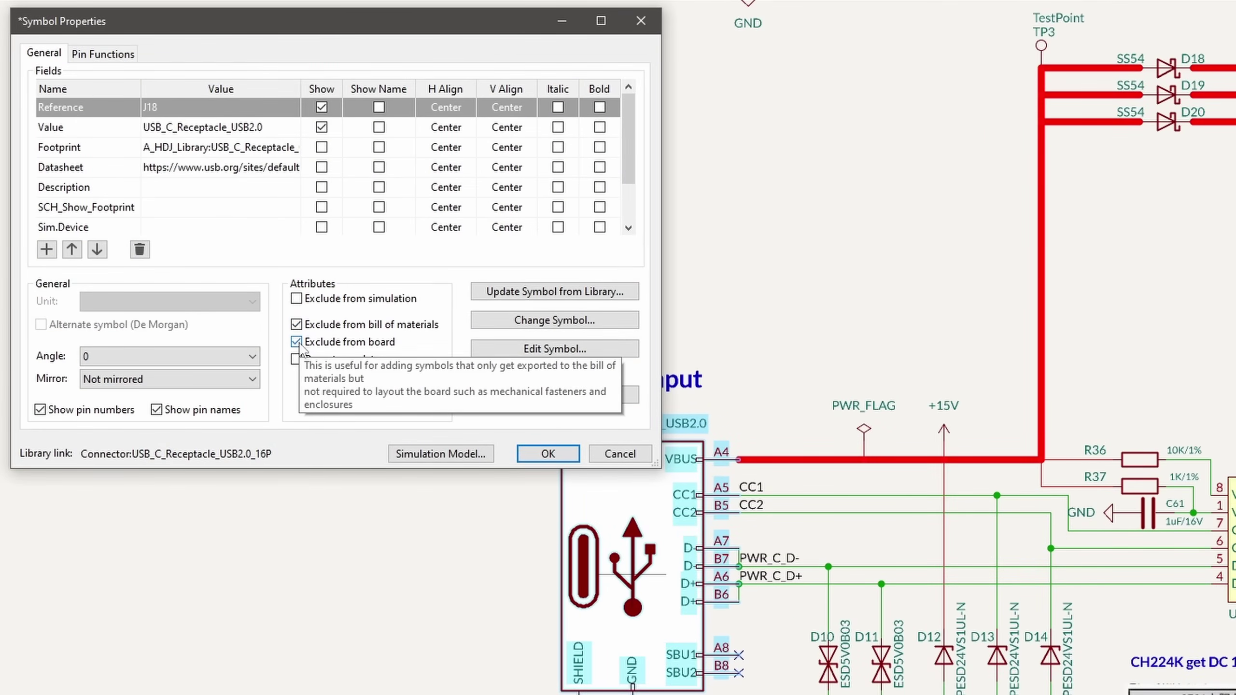
{"action": "left_click", "coordinate": [548, 455]}
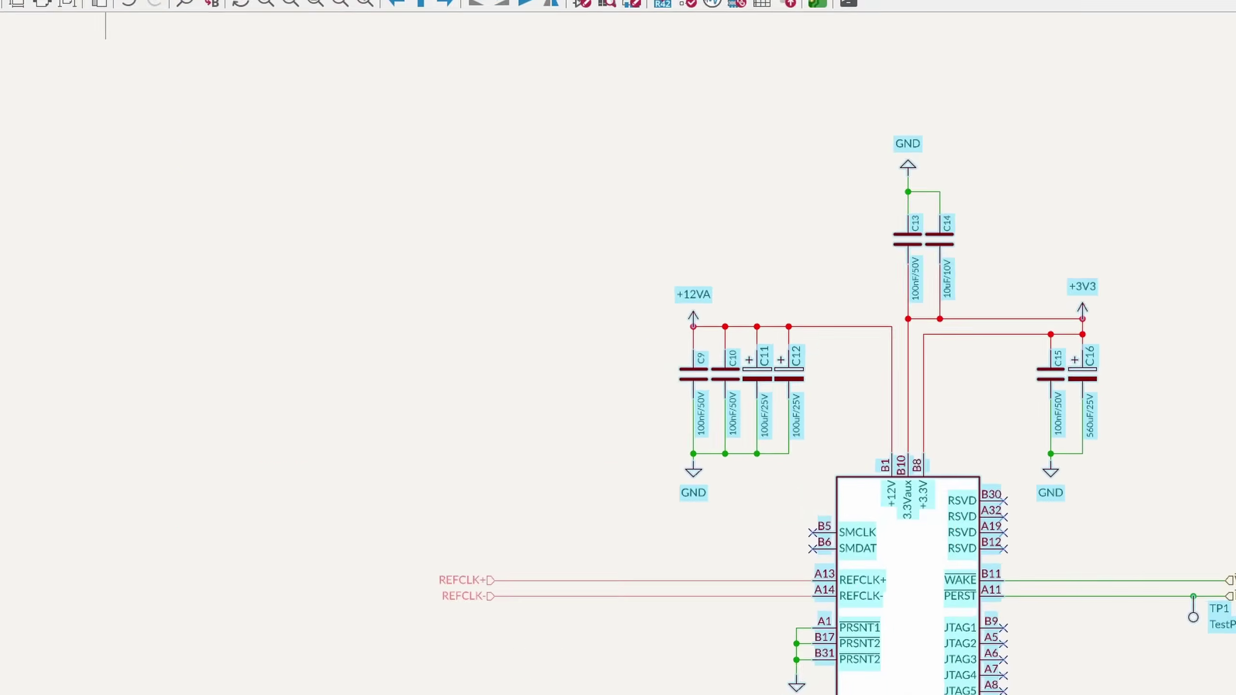
Mark the selected PCIe x4 parts as Do Not Populate.
{"action": "left_click", "coordinate": [12, 9]}
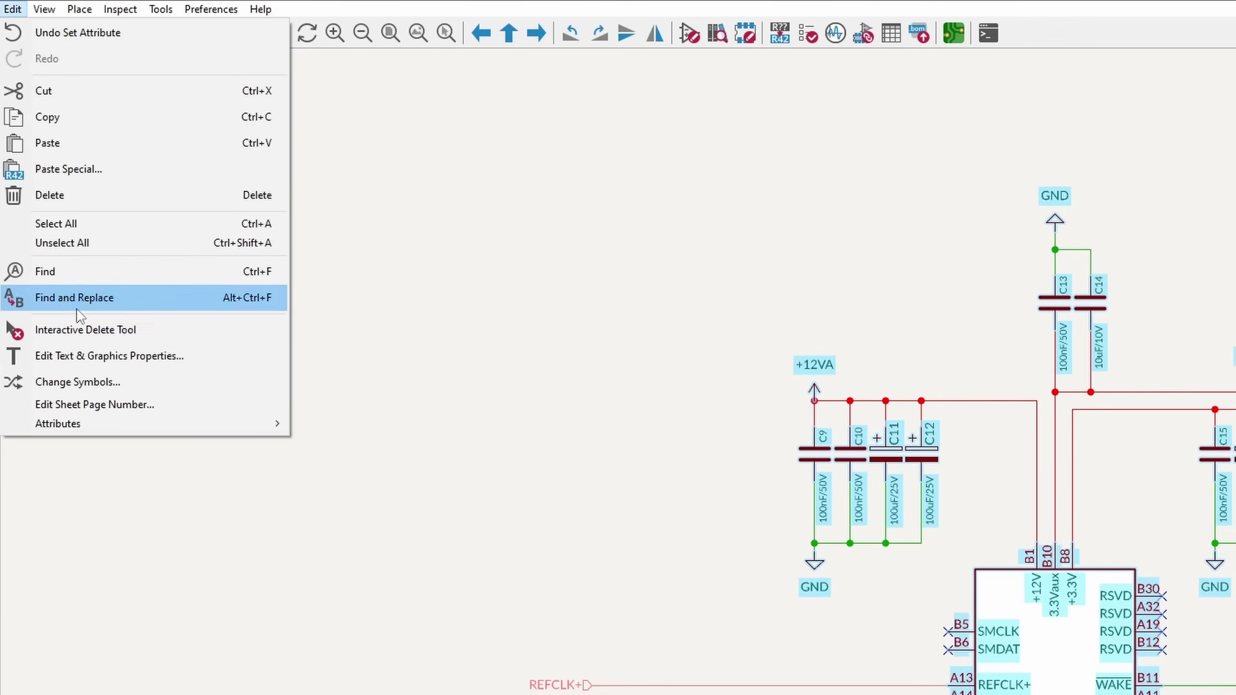
{"action": "mouse_move", "coordinate": [145, 421]}
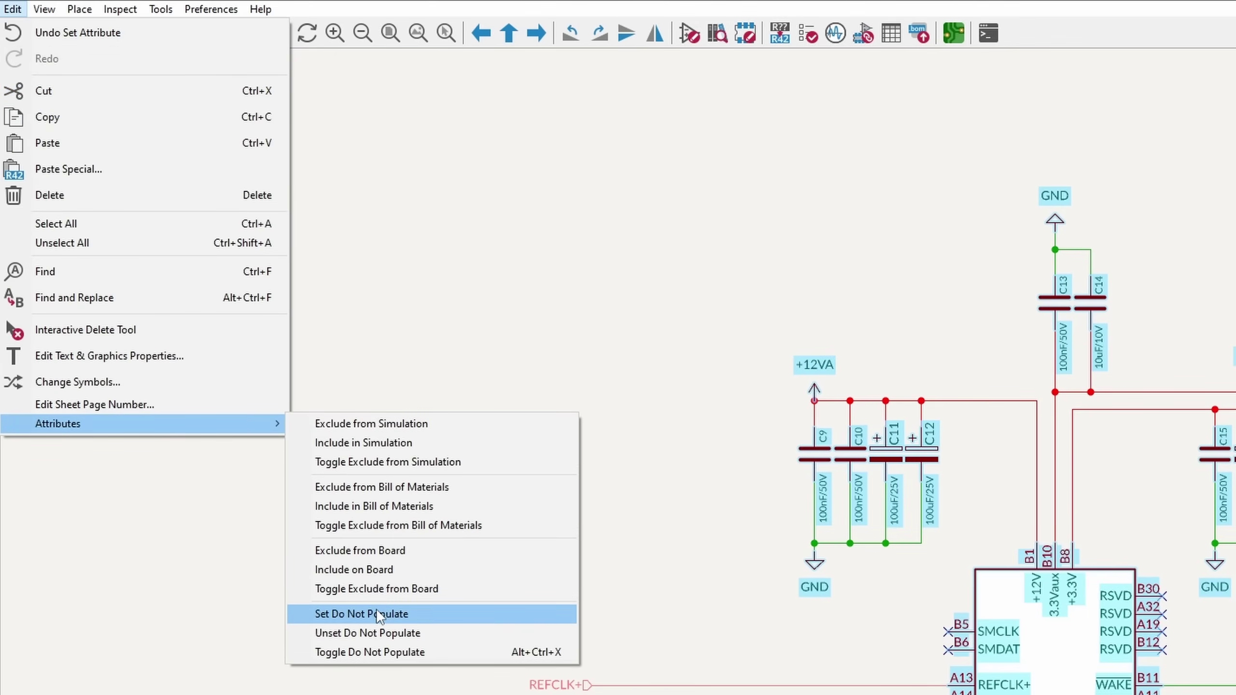
{"action": "left_click", "coordinate": [376, 614]}
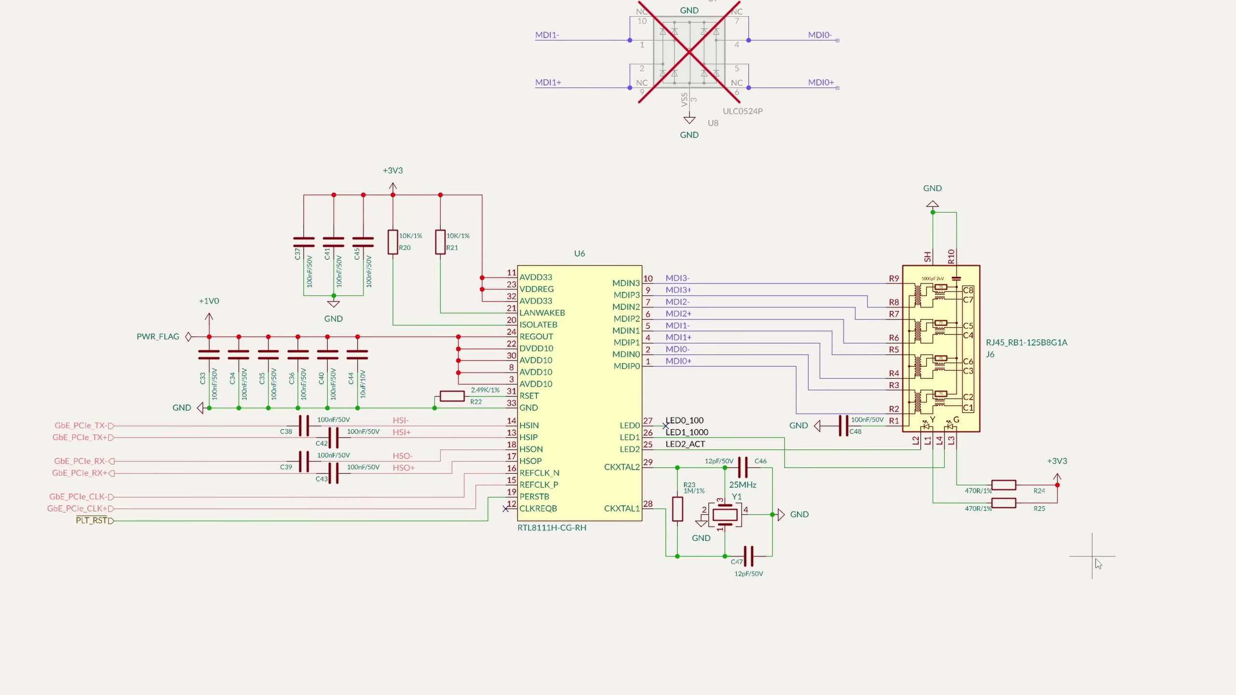
Mark all Gigabit Ethernet sheet parts Do Not Populate and return to the root sheet.
{"action": "left_click_drag", "start_coordinate": [1111, 611], "coordinate": [7, 152]}
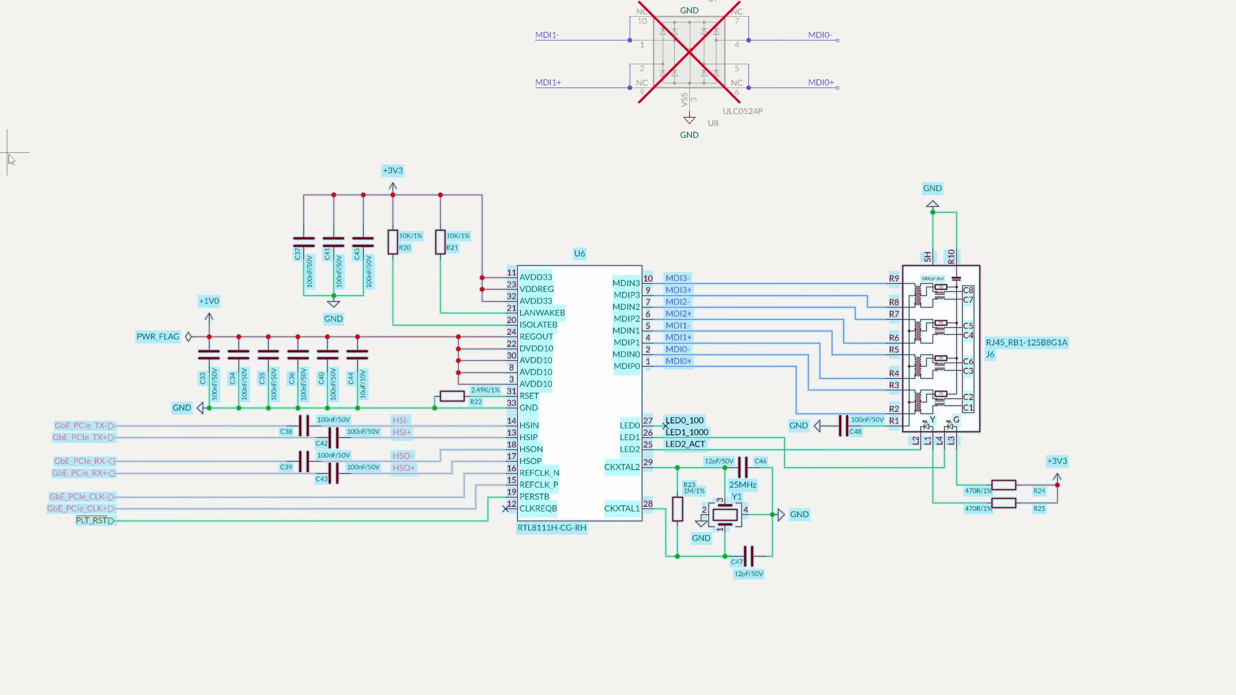
{"action": "left_click", "coordinate": [29, 6]}
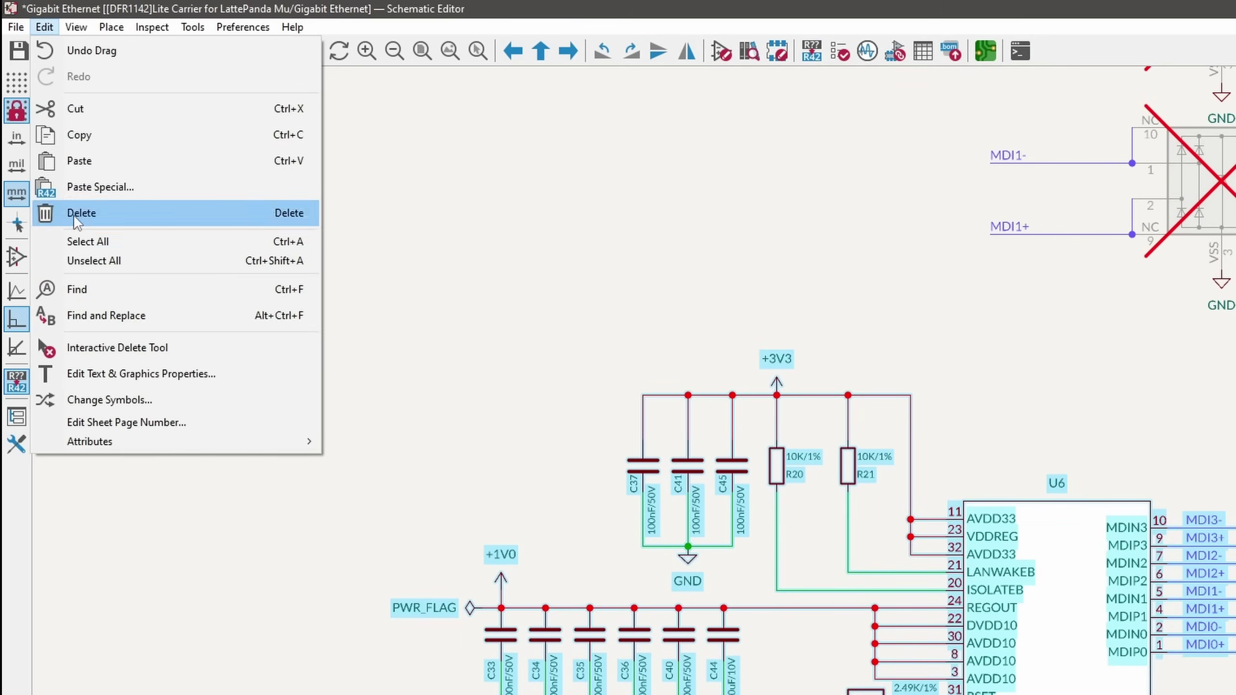
{"action": "mouse_move", "coordinate": [200, 443]}
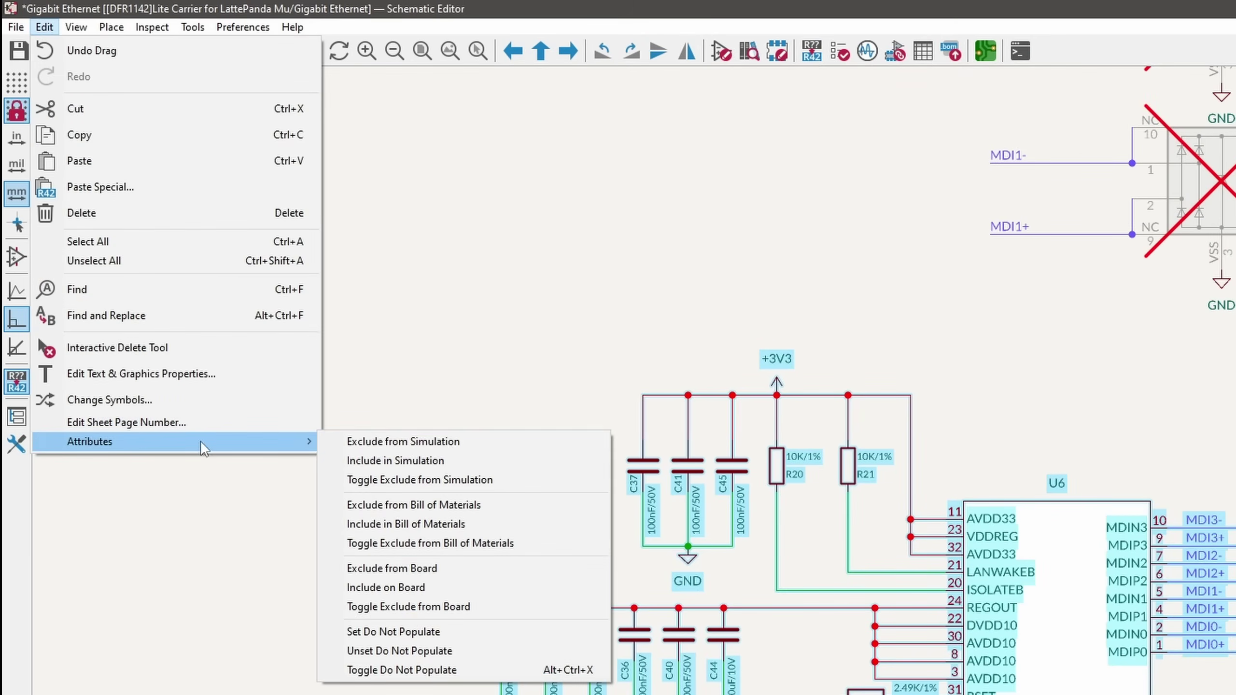
{"action": "left_click", "coordinate": [461, 631]}
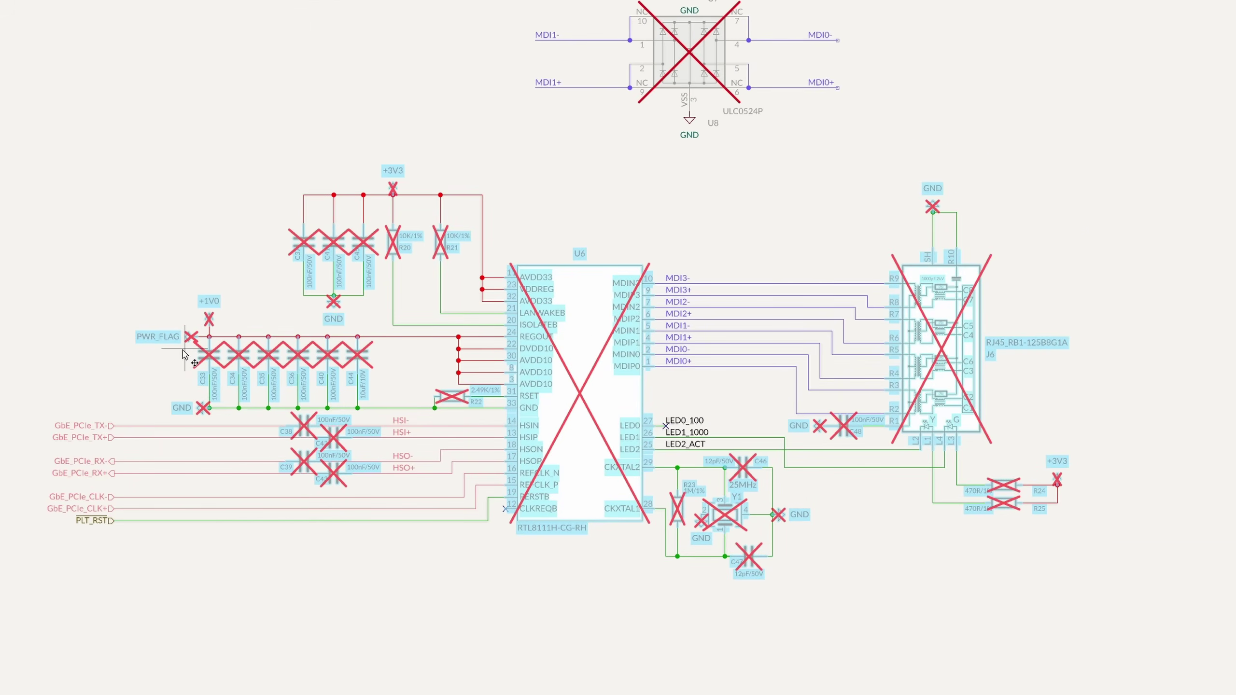
{"action": "key", "text": "alt+BackSpace"}
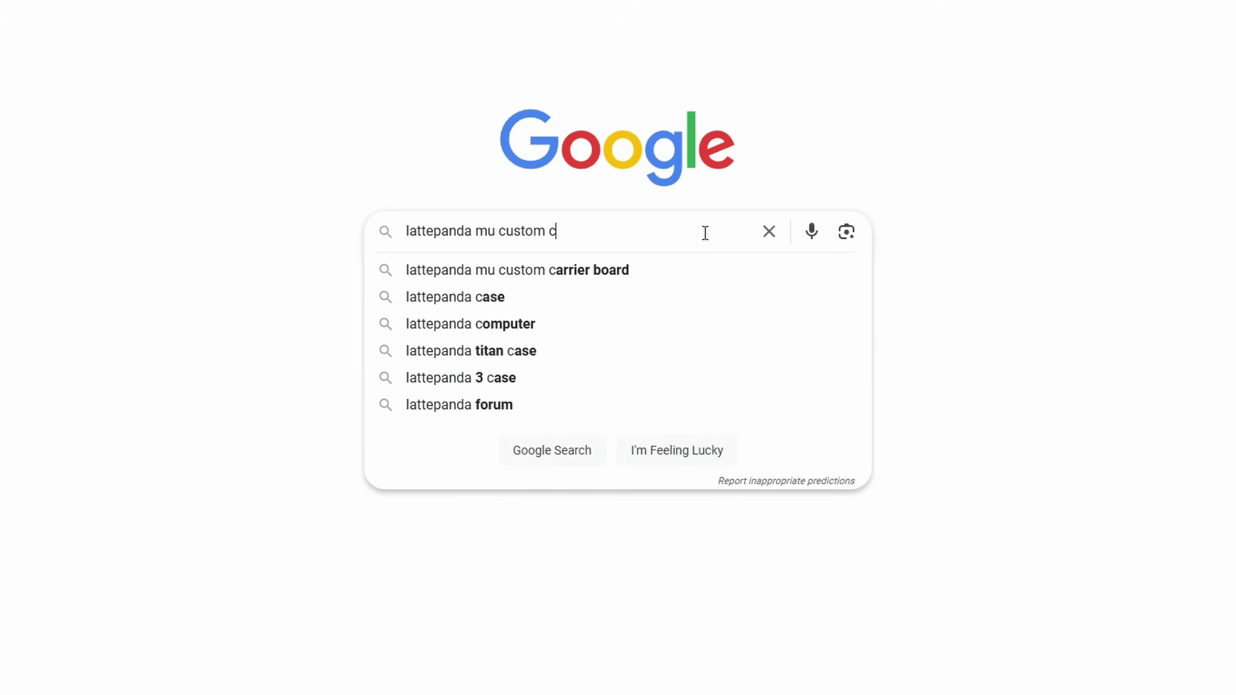
Search 'lattepanda mu custom carrier board' and read through the Nano-ITX carrier-board README.
{"action": "type", "text": "panda mu custom carrier boa"}
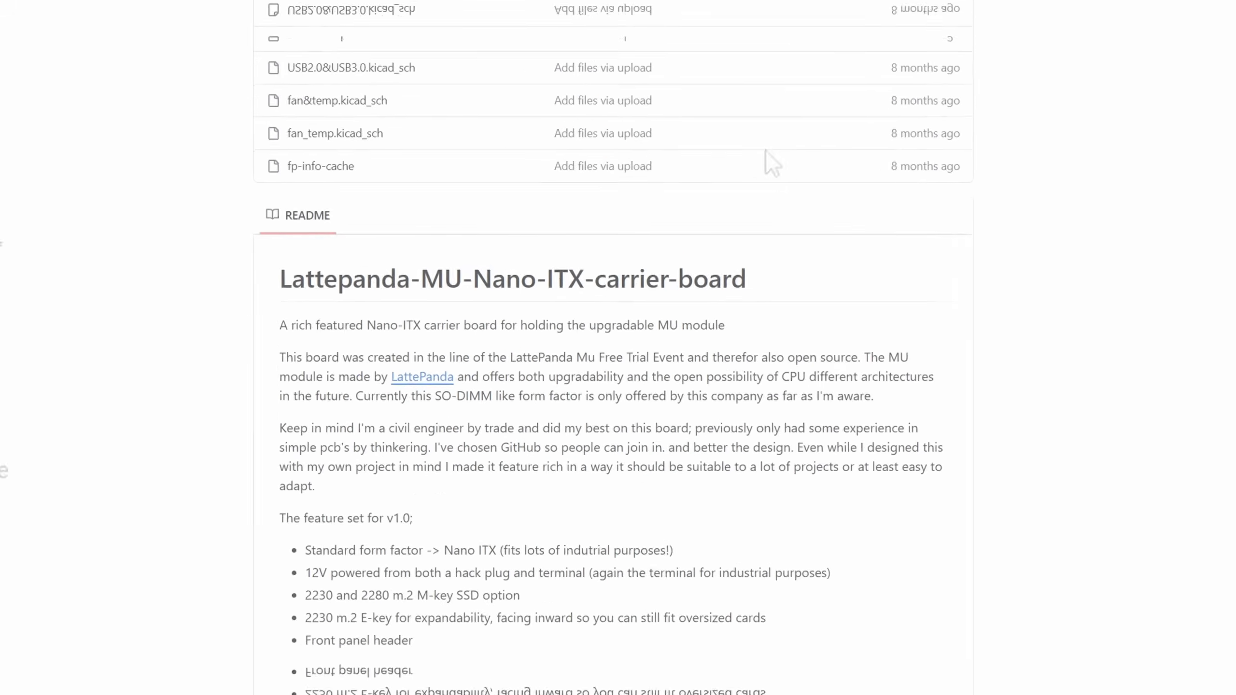
{"action": "scroll", "coordinate": [767, 165], "scroll_direction": "down", "scroll_amount": 2}
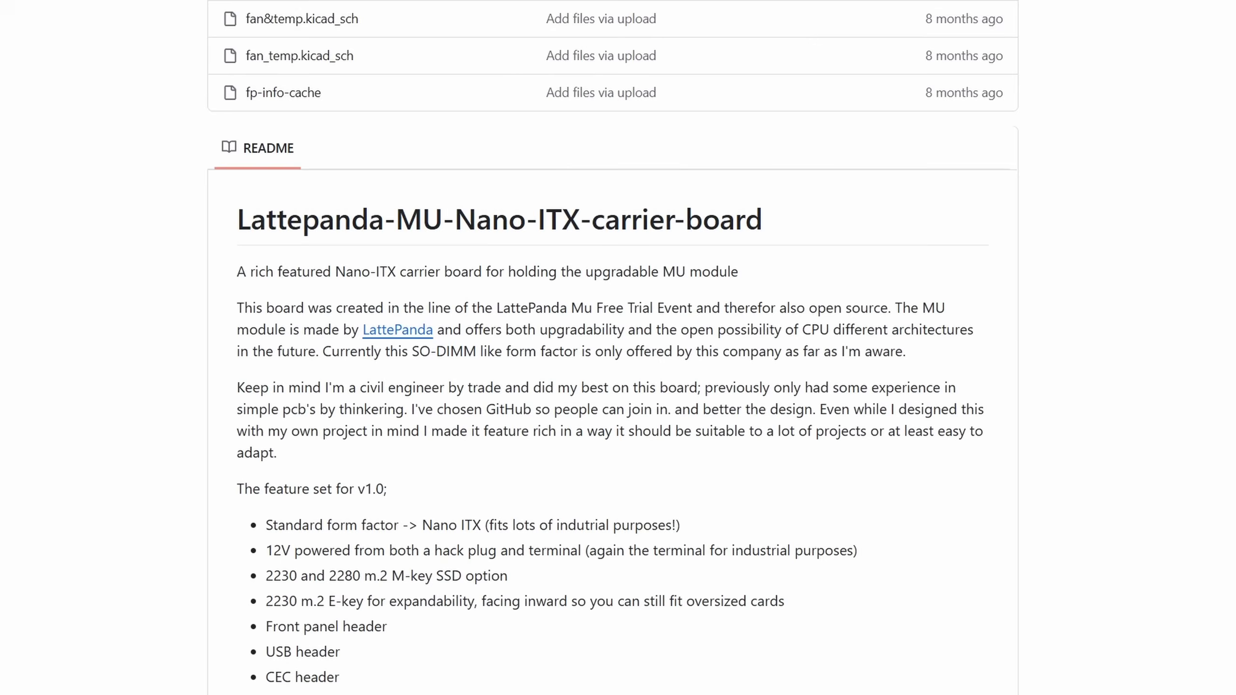
{"action": "scroll", "coordinate": [613, 347], "scroll_direction": "down", "scroll_amount": 3}
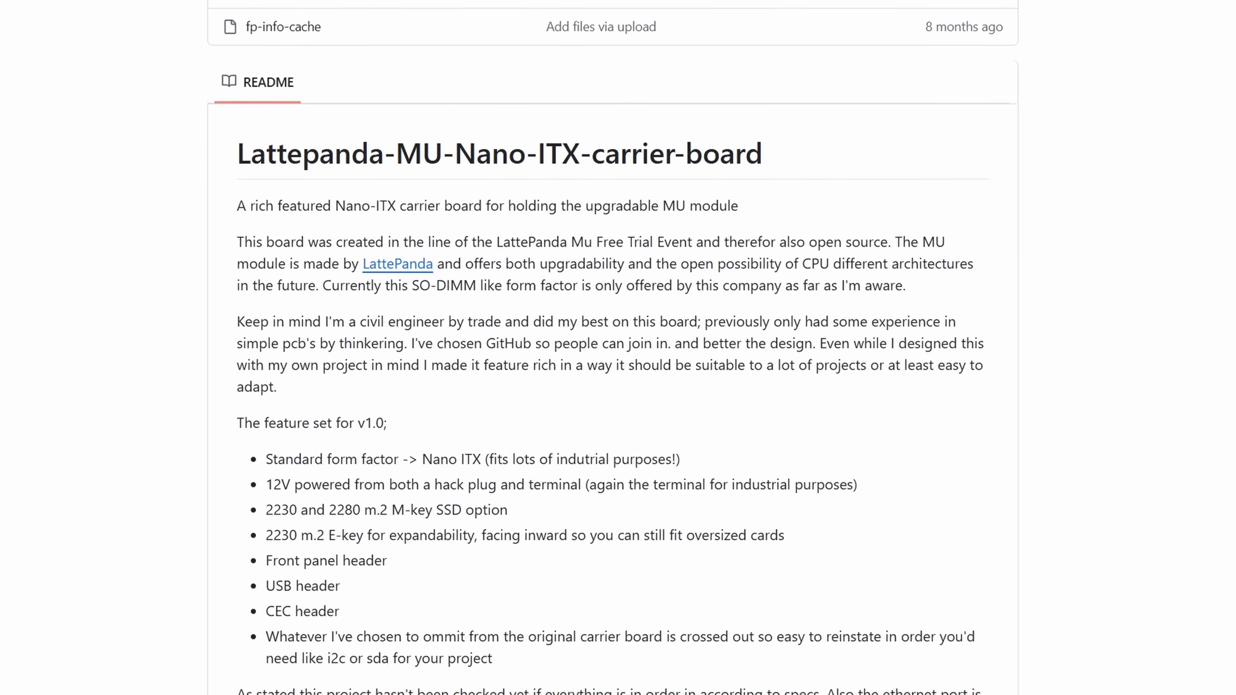
{"action": "scroll", "coordinate": [613, 348], "scroll_direction": "down", "scroll_amount": 3}
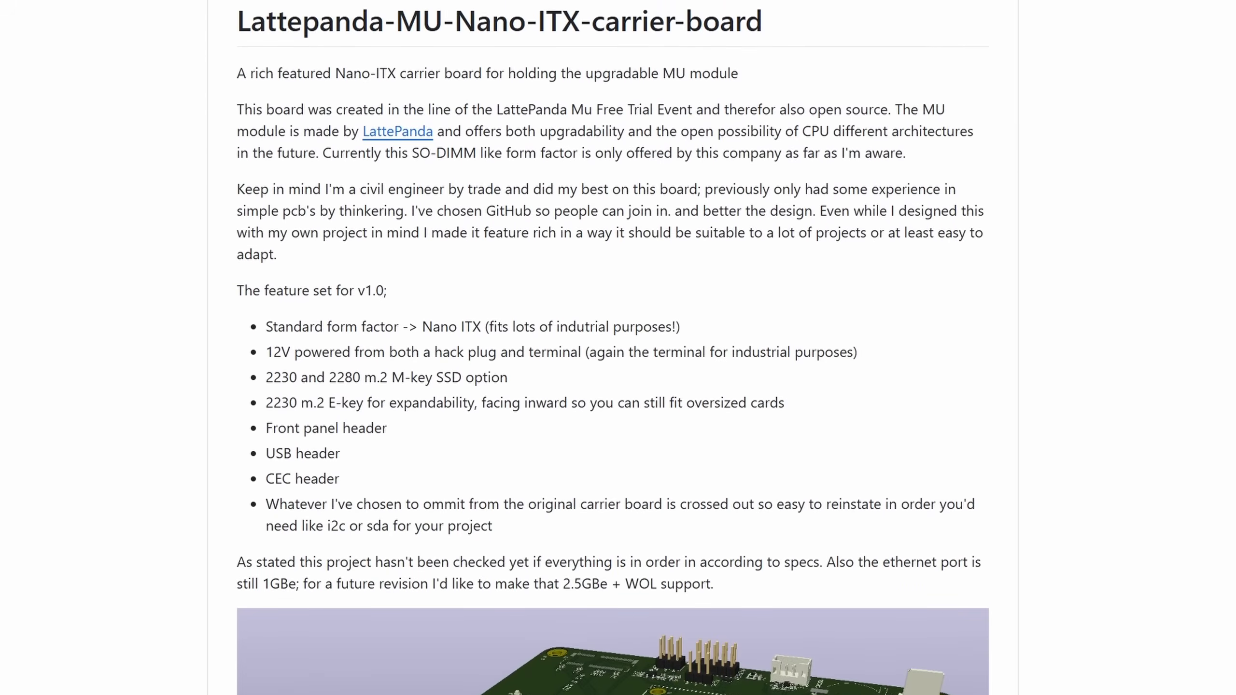
{"action": "scroll", "coordinate": [613, 348], "scroll_direction": "down", "scroll_amount": 3}
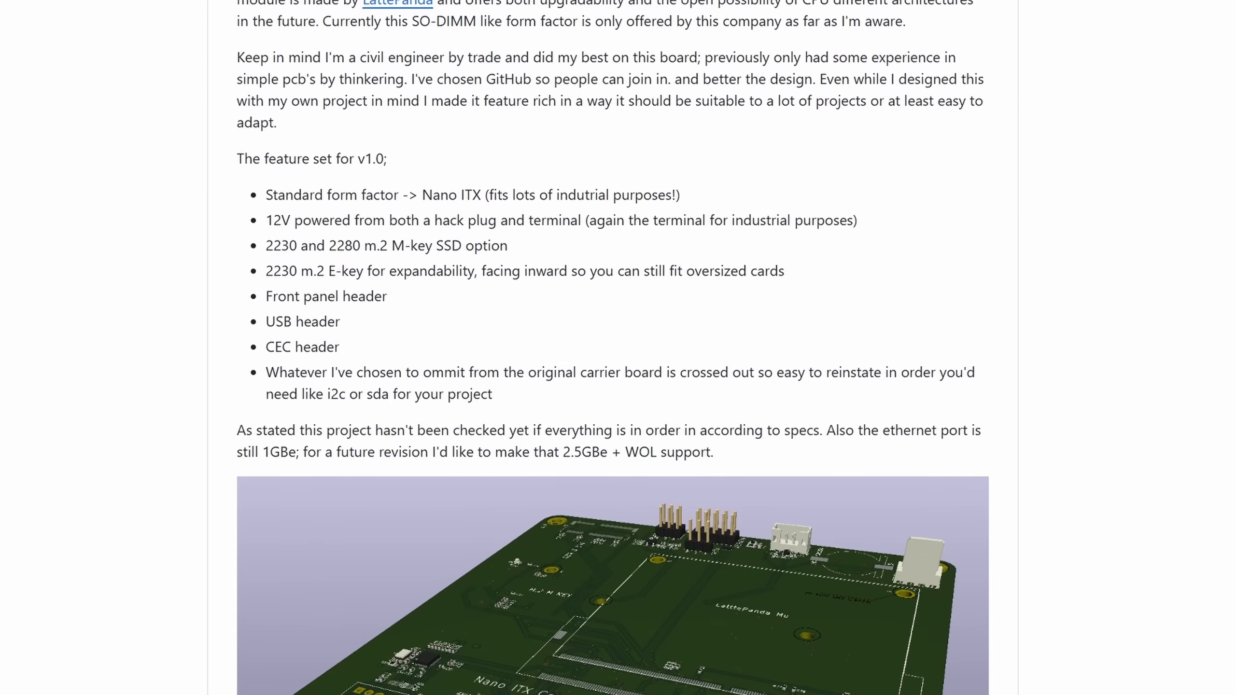
{"action": "scroll", "coordinate": [613, 348], "scroll_direction": "down", "scroll_amount": 3}
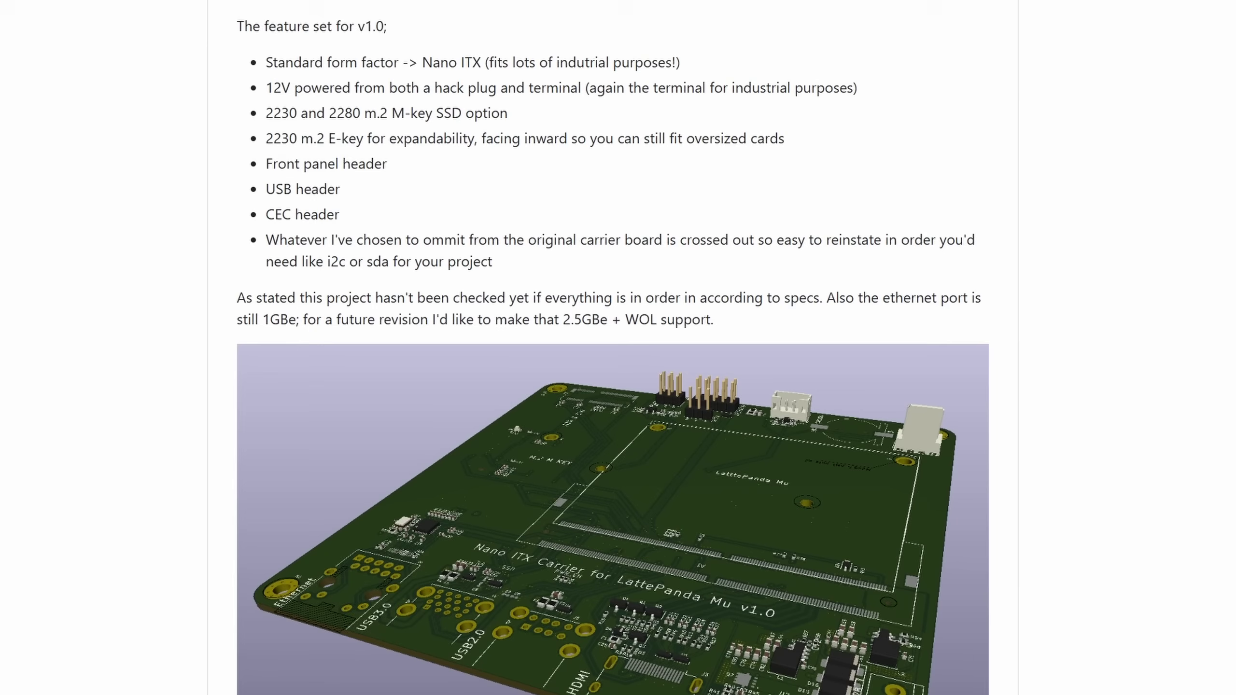
{"action": "scroll", "coordinate": [613, 347], "scroll_direction": "down", "scroll_amount": 2}
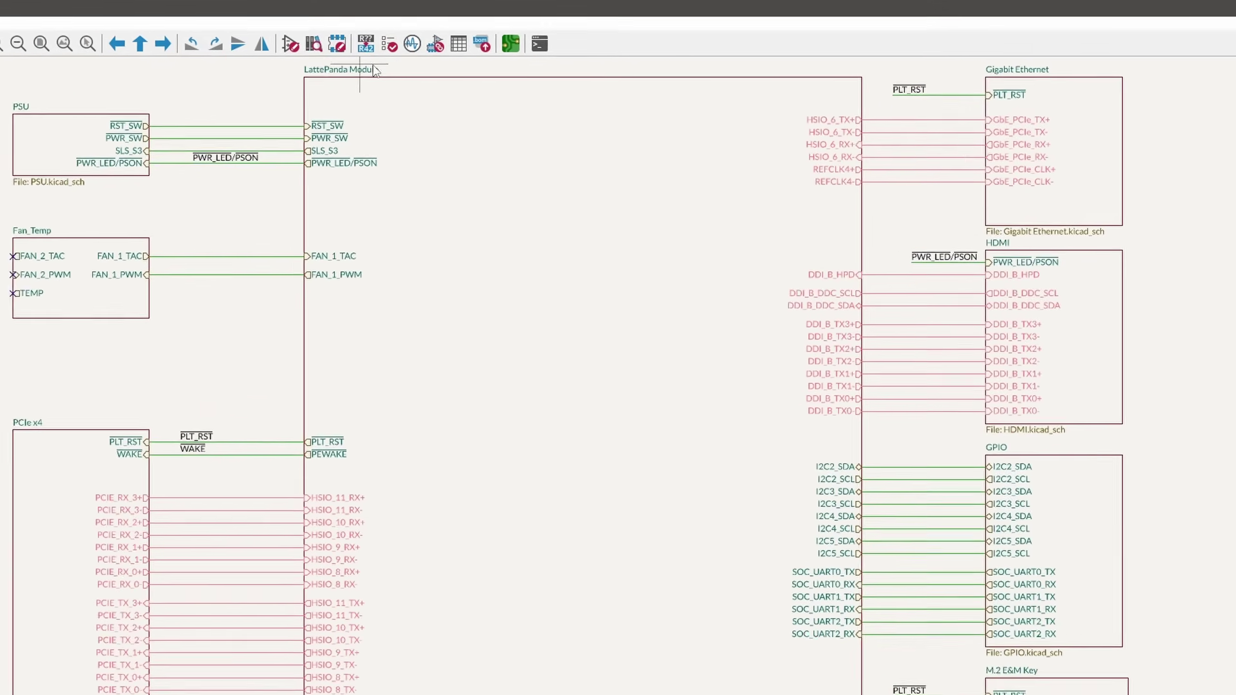
{"action": "left_click", "coordinate": [370, 57]}
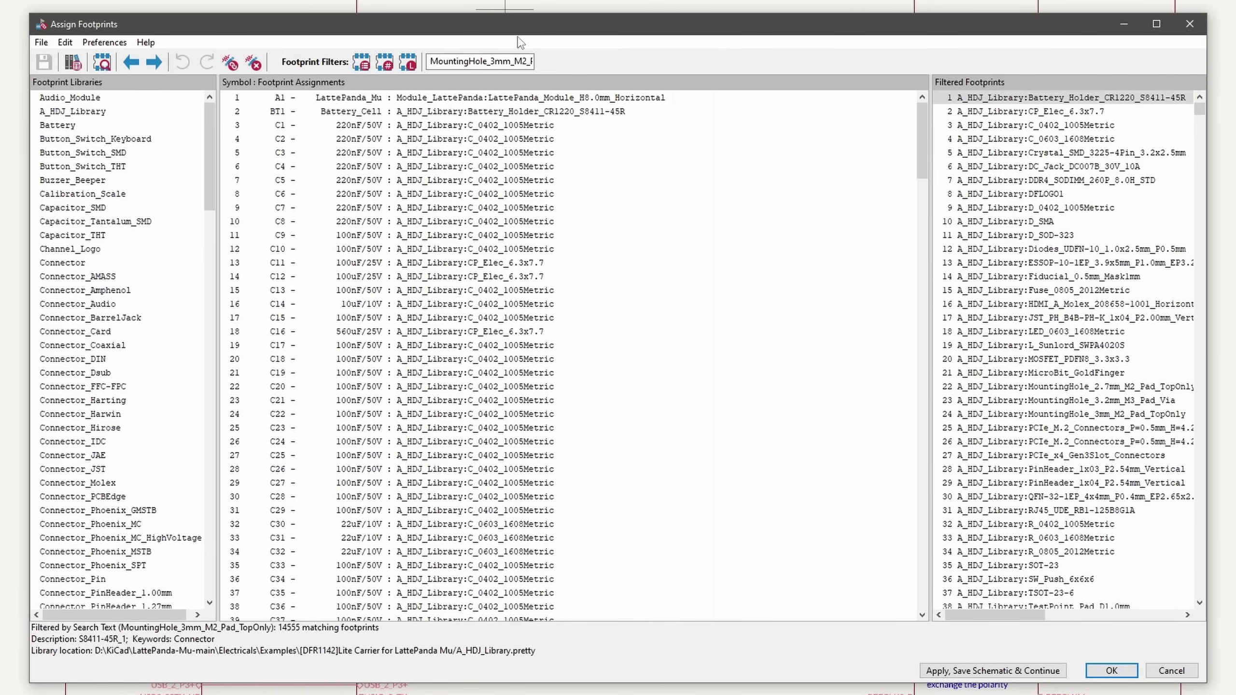
{"action": "left_click_drag", "start_coordinate": [919, 148], "coordinate": [918, 172]}
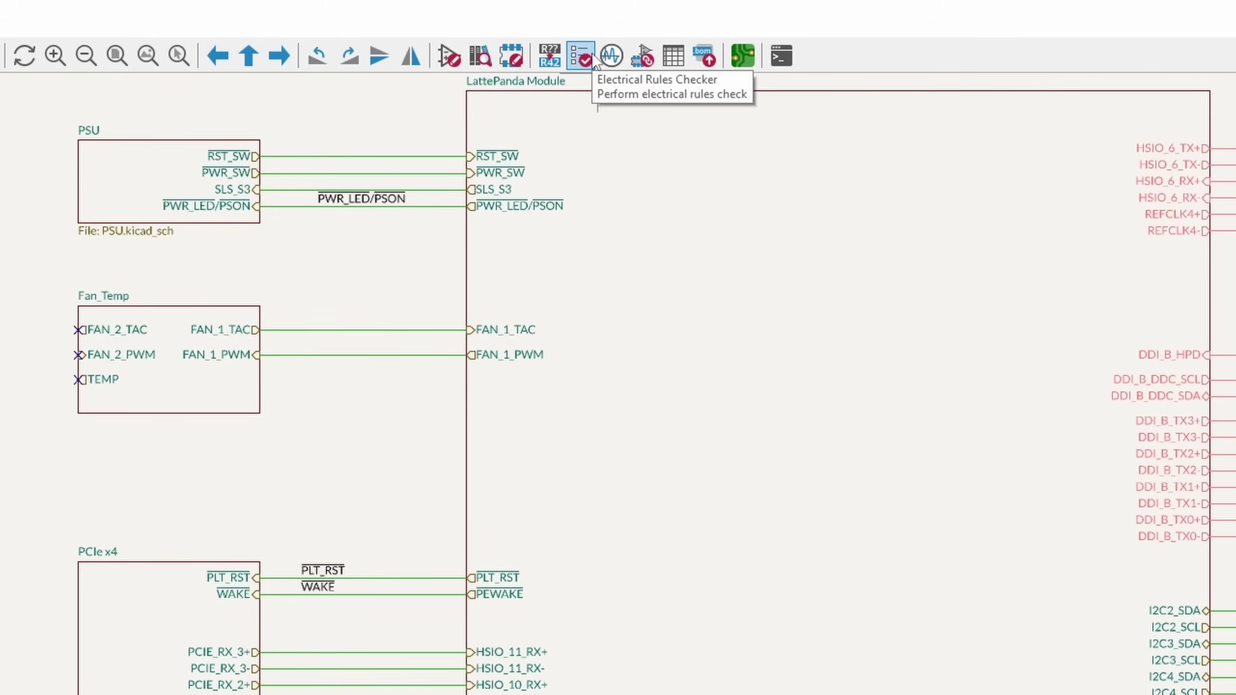
Run ERC and inspect the J3 pin 18 error plus J2, TP1 and J5 warnings.
{"action": "left_click", "coordinate": [591, 59]}
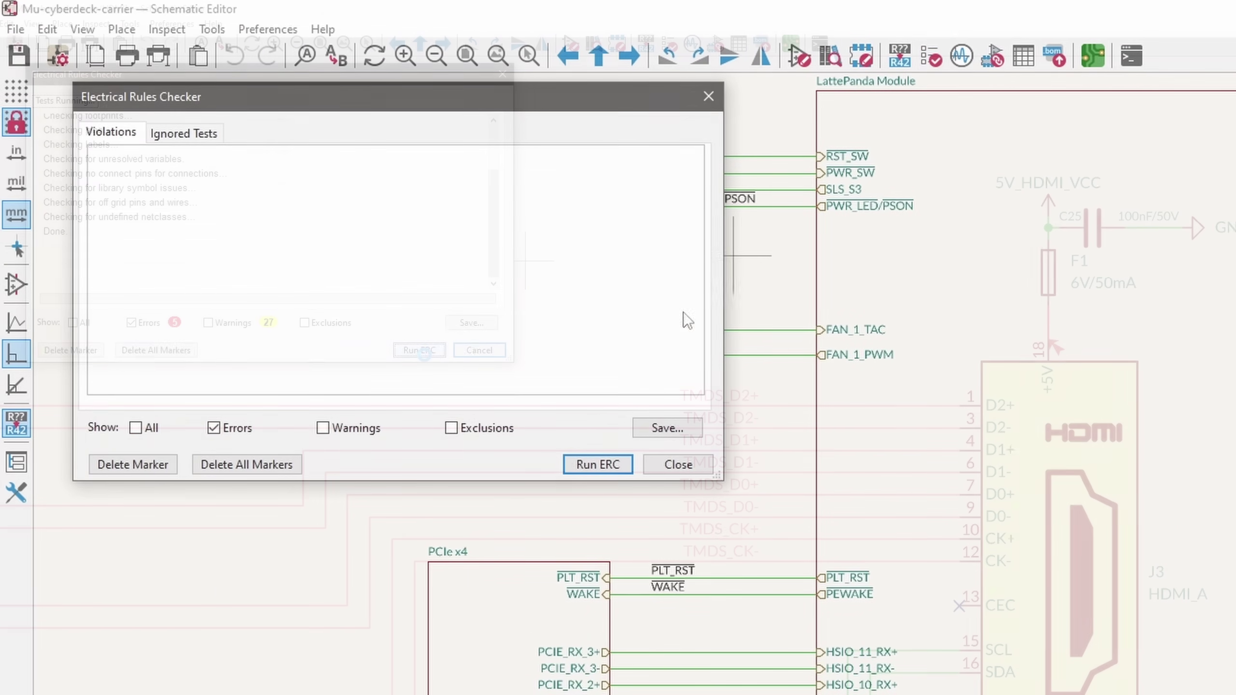
{"action": "left_click", "coordinate": [599, 464]}
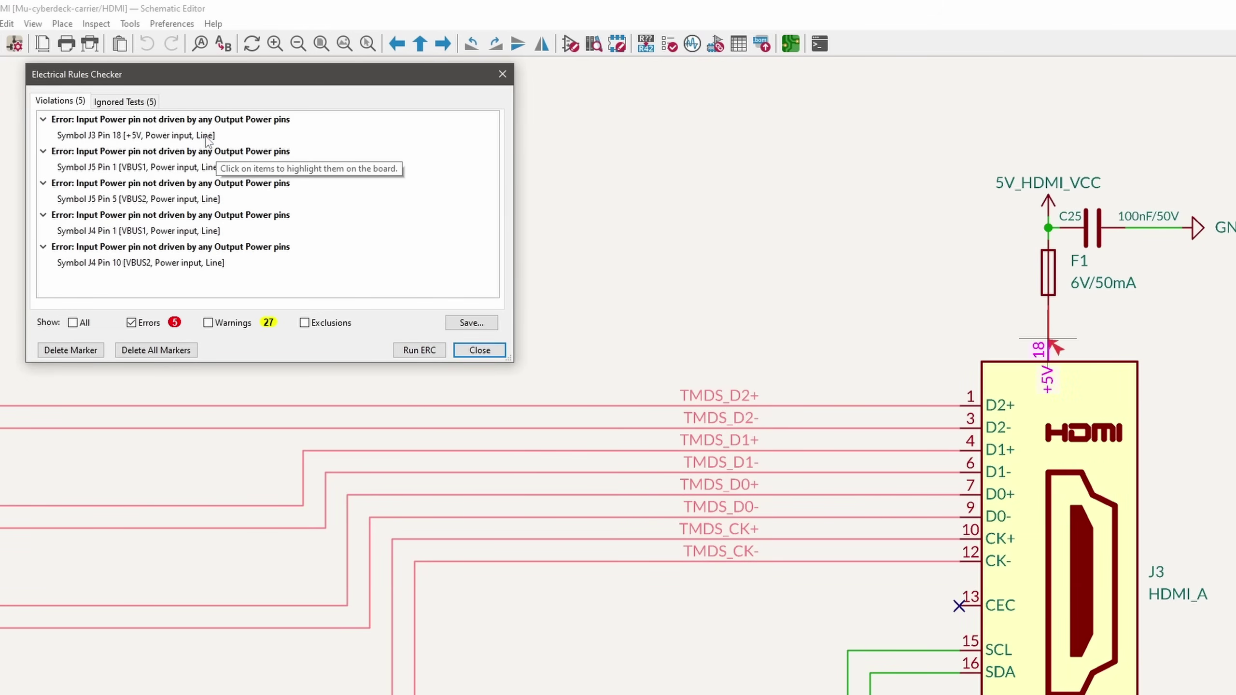
{"action": "left_click", "coordinate": [208, 136]}
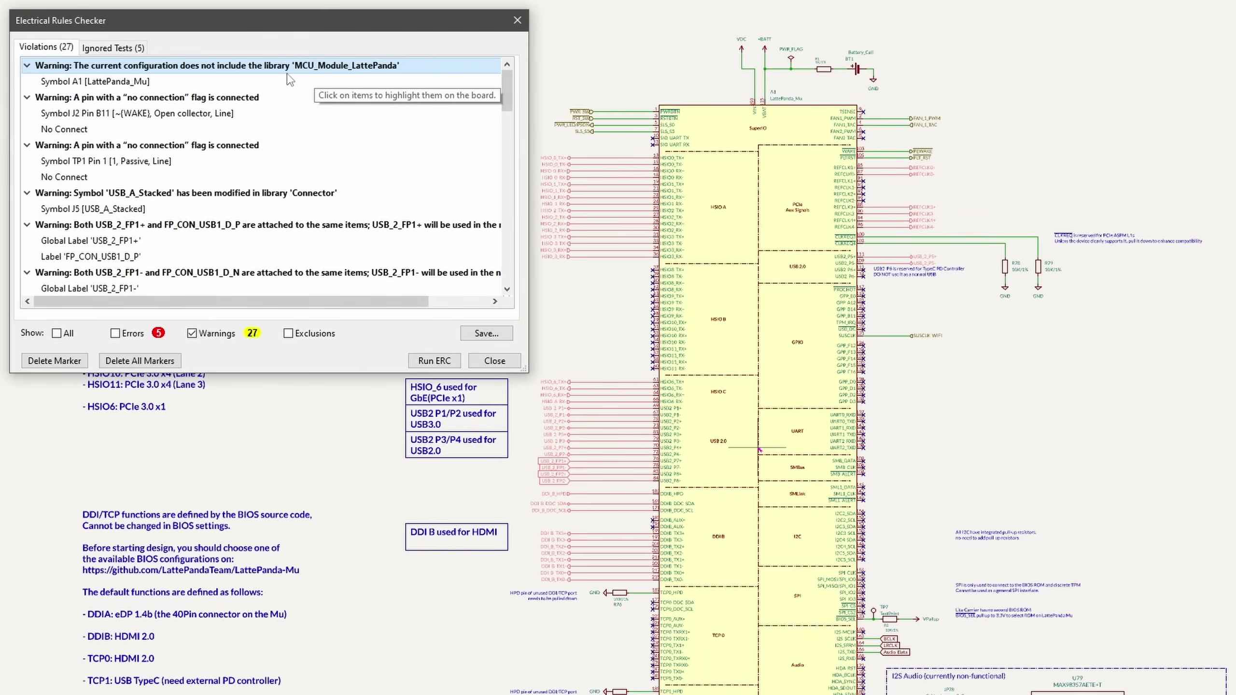
{"action": "left_click", "coordinate": [255, 97]}
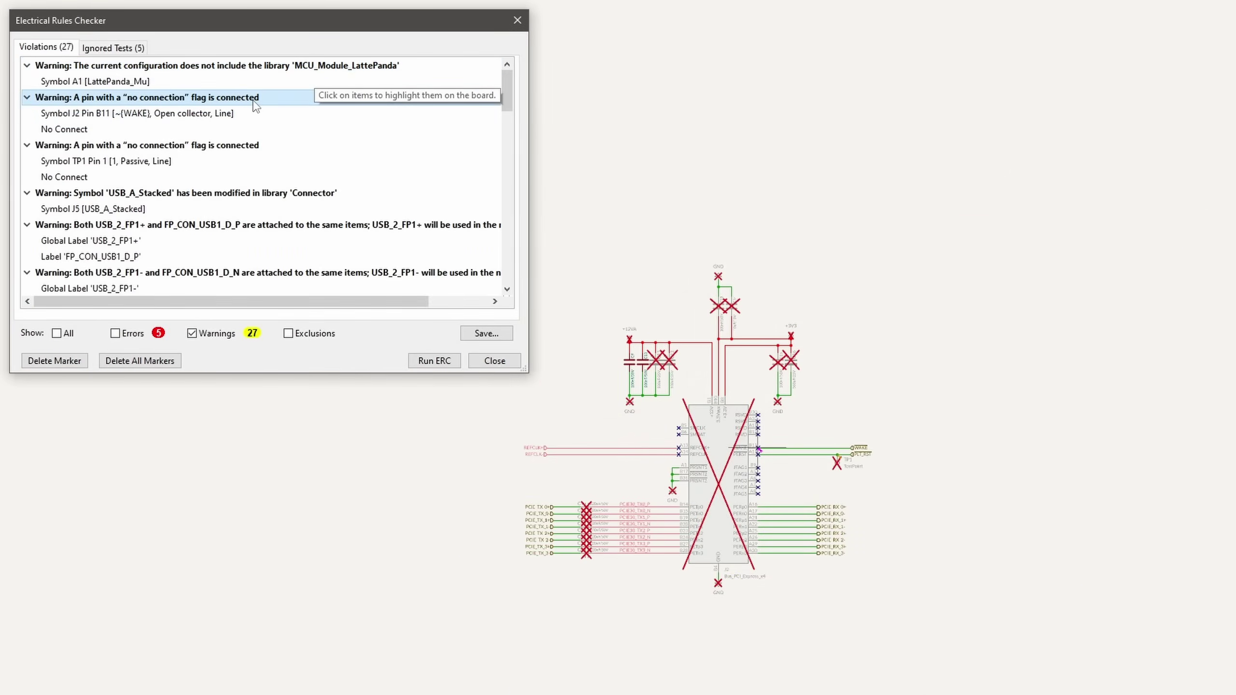
{"action": "left_click", "coordinate": [252, 149]}
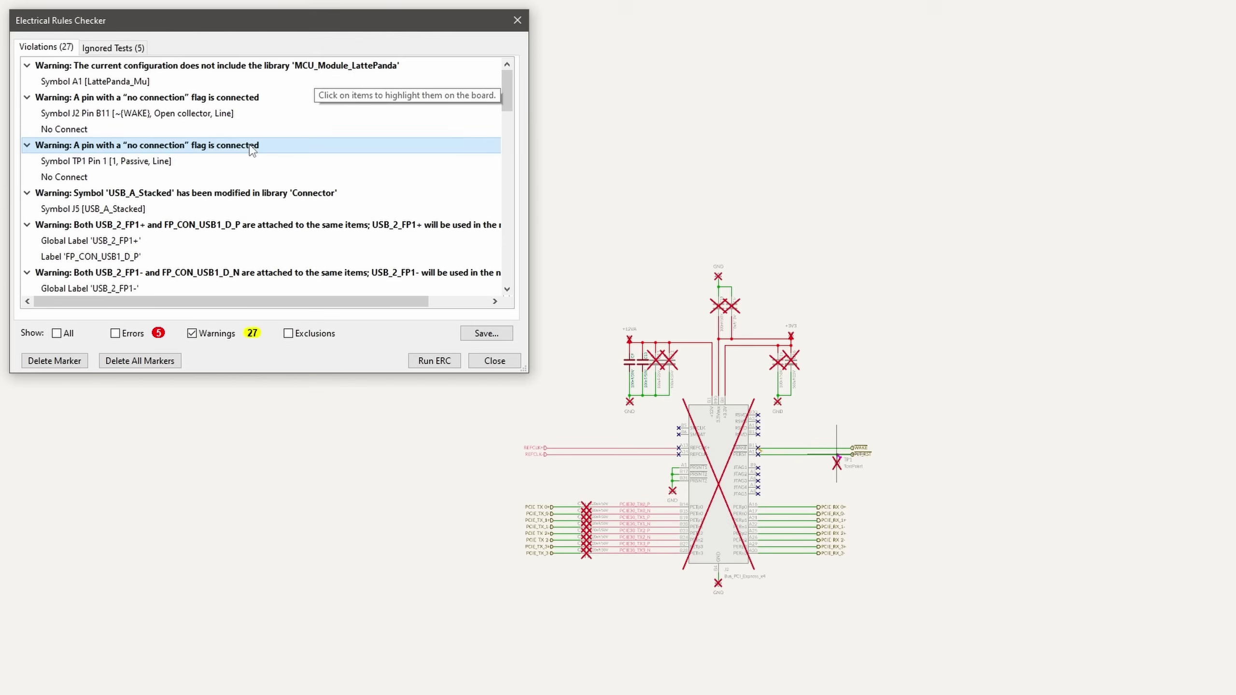
{"action": "left_click", "coordinate": [245, 199]}
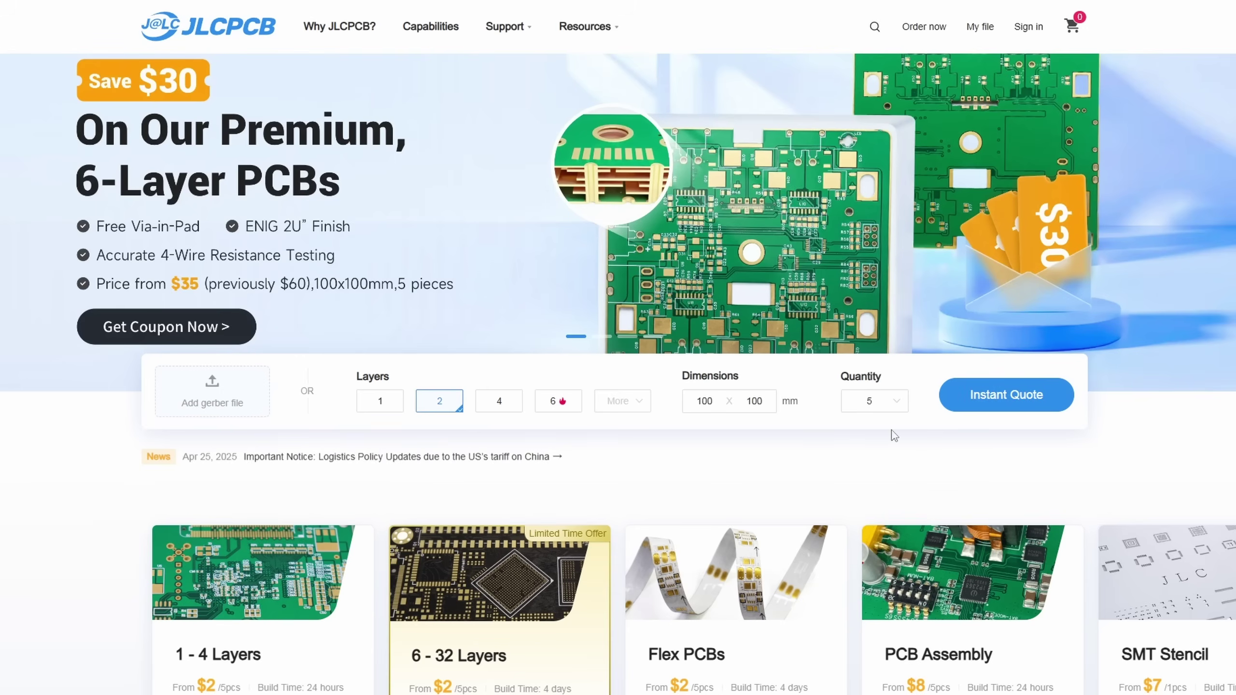
Start an instant quote and upload the Cyberdeck carrier Gerber zip from the production folder.
{"action": "left_click", "coordinate": [1005, 394]}
{"action": "left_click", "coordinate": [469, 181]}
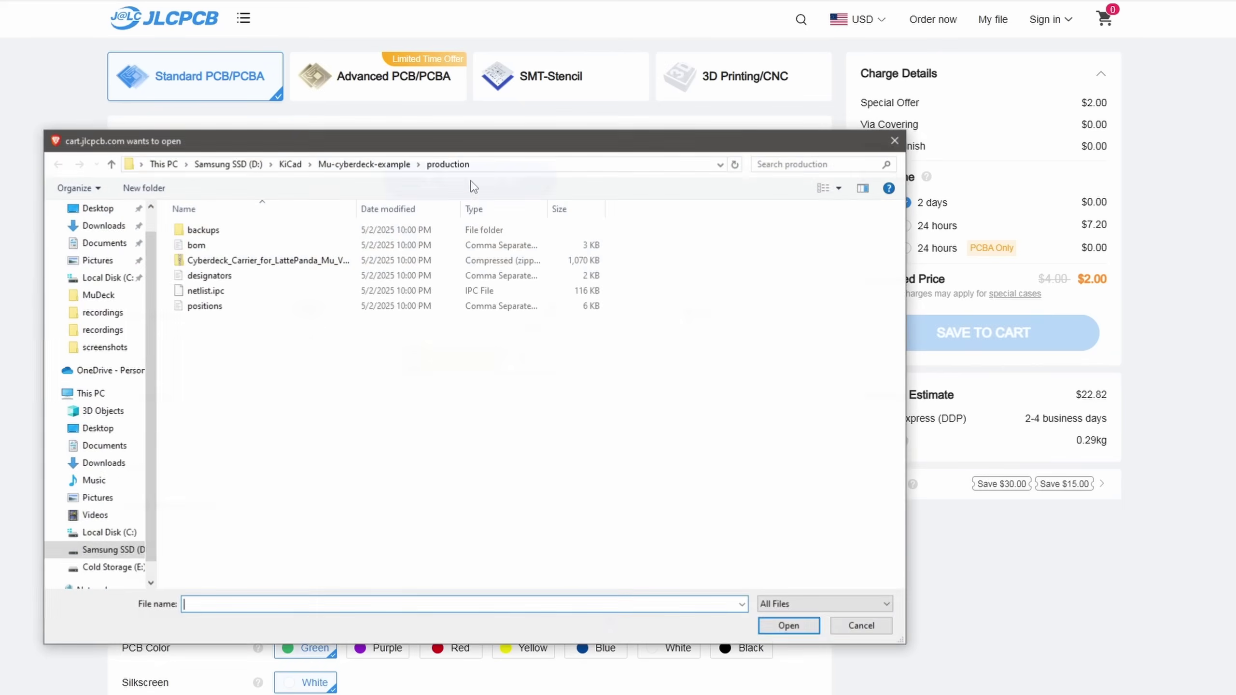
{"action": "left_click", "coordinate": [324, 261]}
{"action": "left_click", "coordinate": [788, 626]}
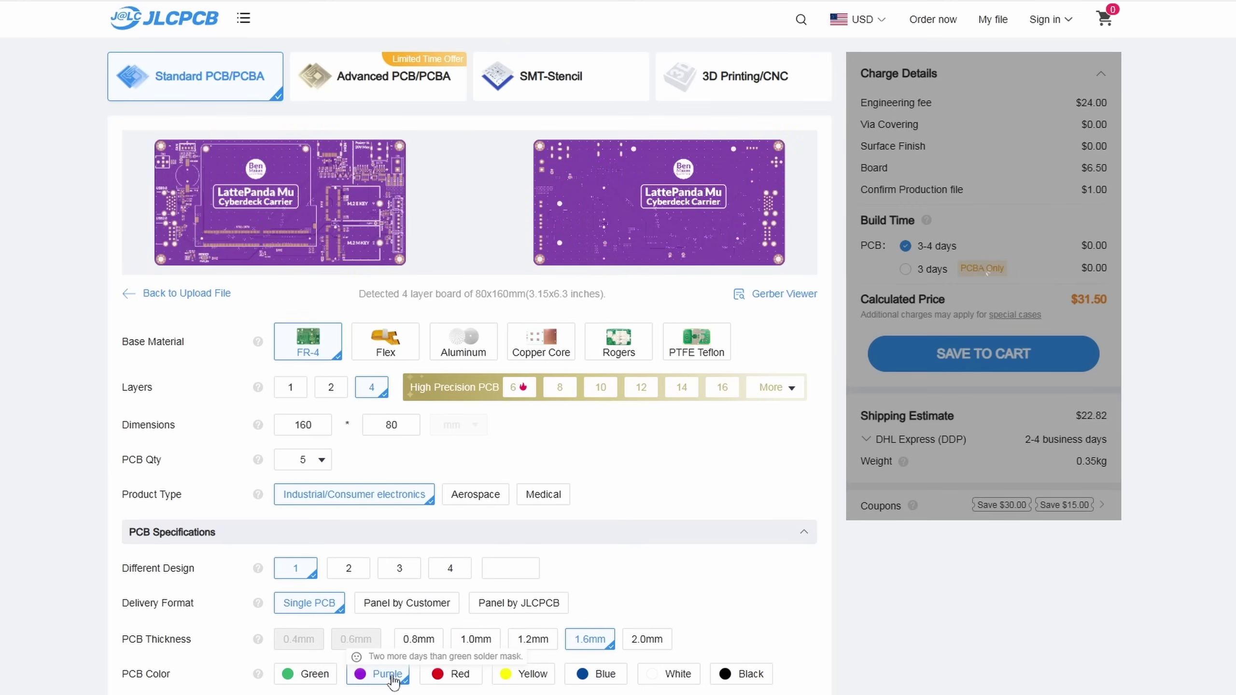
Preview red, yellow, blue and white solder mask, then choose black at $36.30.
{"action": "left_click", "coordinate": [452, 676]}
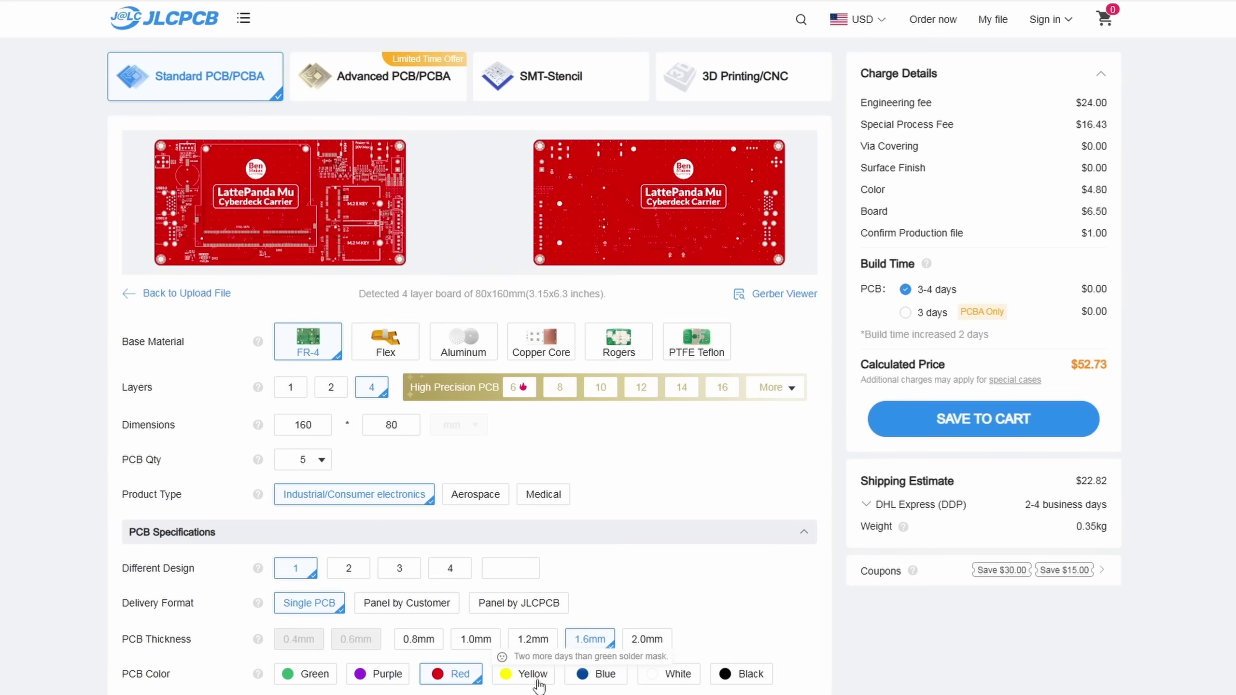
{"action": "left_click", "coordinate": [538, 682]}
{"action": "left_click", "coordinate": [594, 681]}
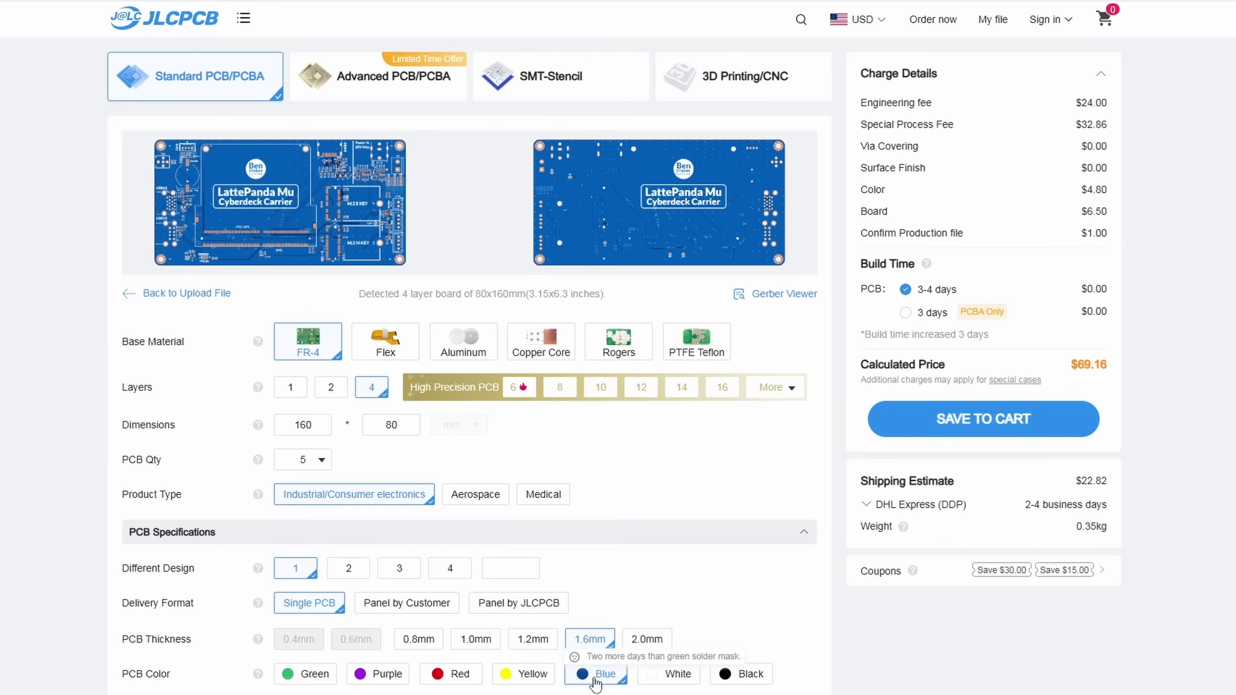
{"action": "left_click", "coordinate": [664, 681]}
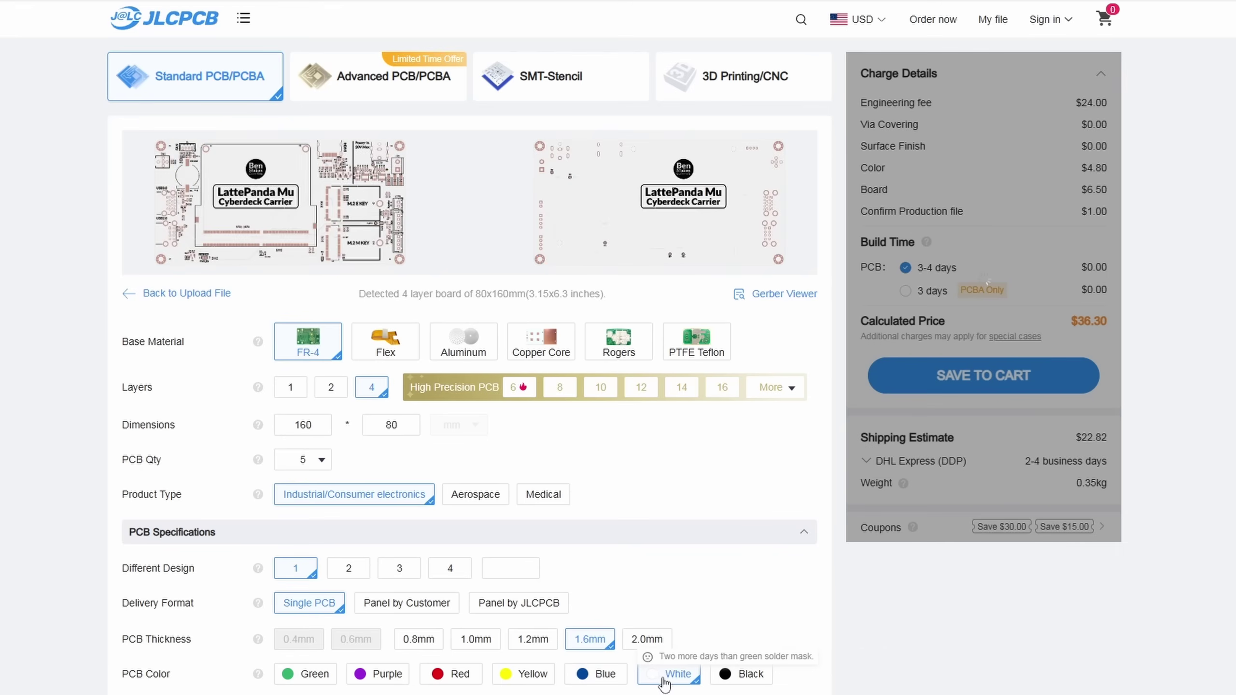
{"action": "left_click", "coordinate": [727, 679]}
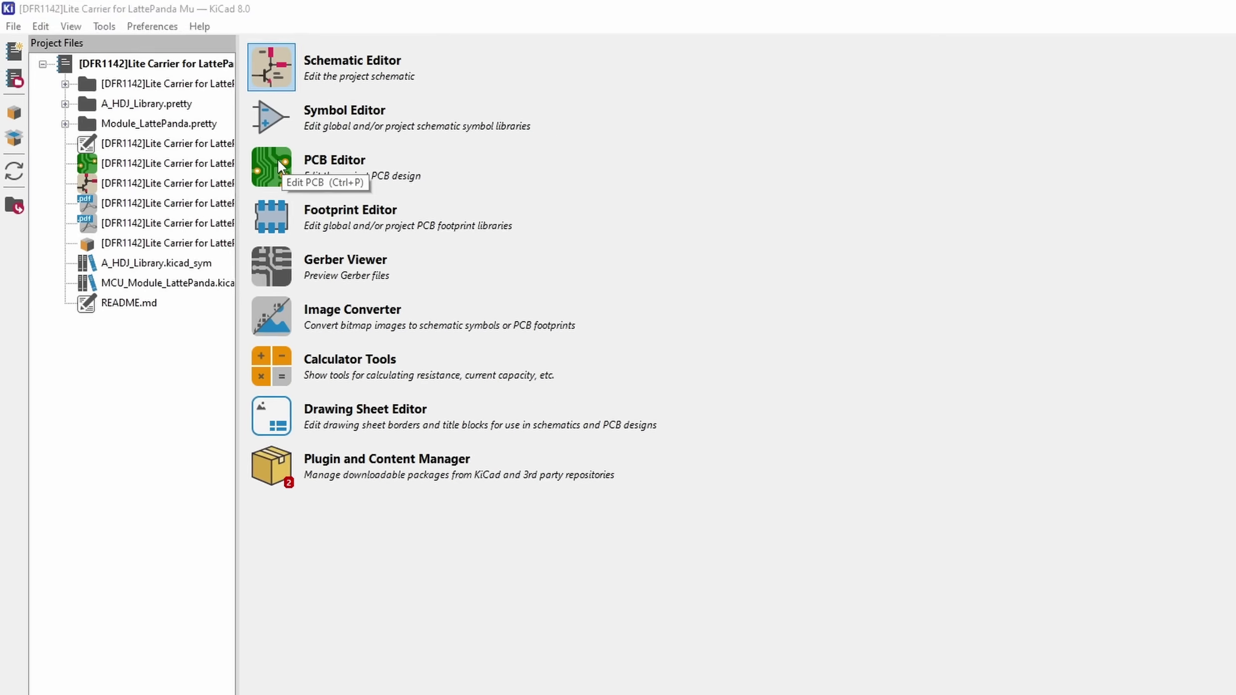
Launch the PCB Editor with the Mu-cyberdeck-carrier board file.
{"action": "left_click", "coordinate": [163, 98]}
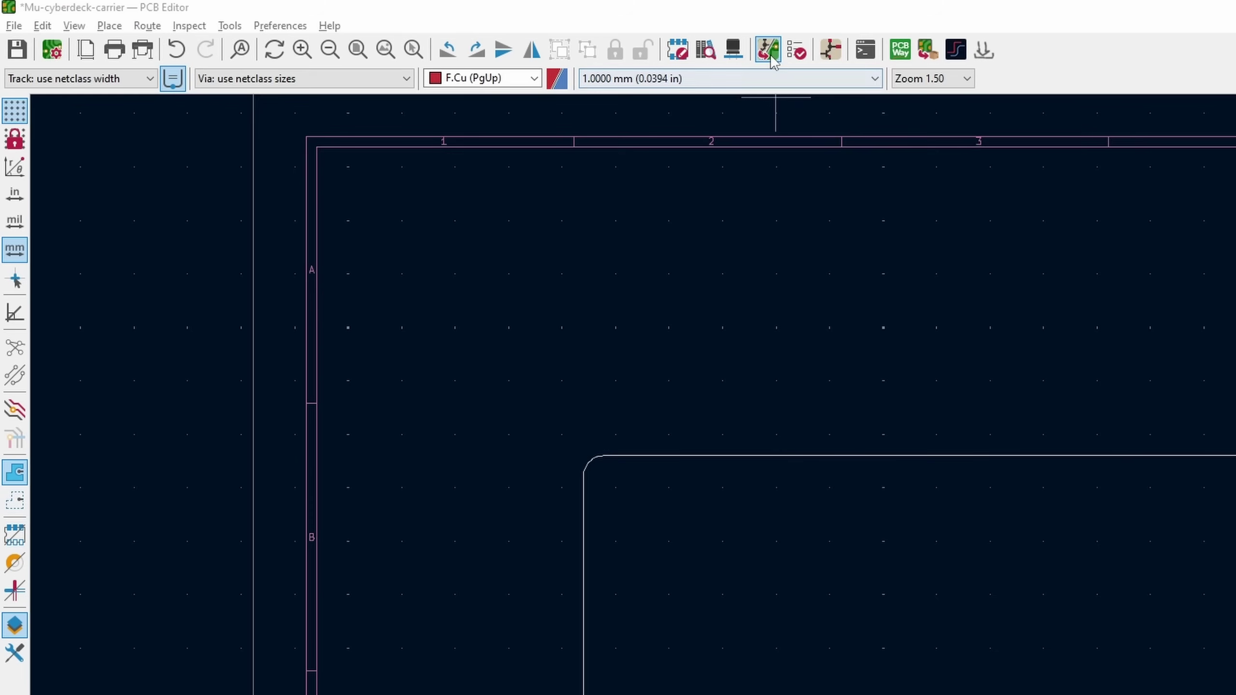
Update the PCB from the schematic to import all footprints and dismiss the report.
{"action": "left_click", "coordinate": [770, 60]}
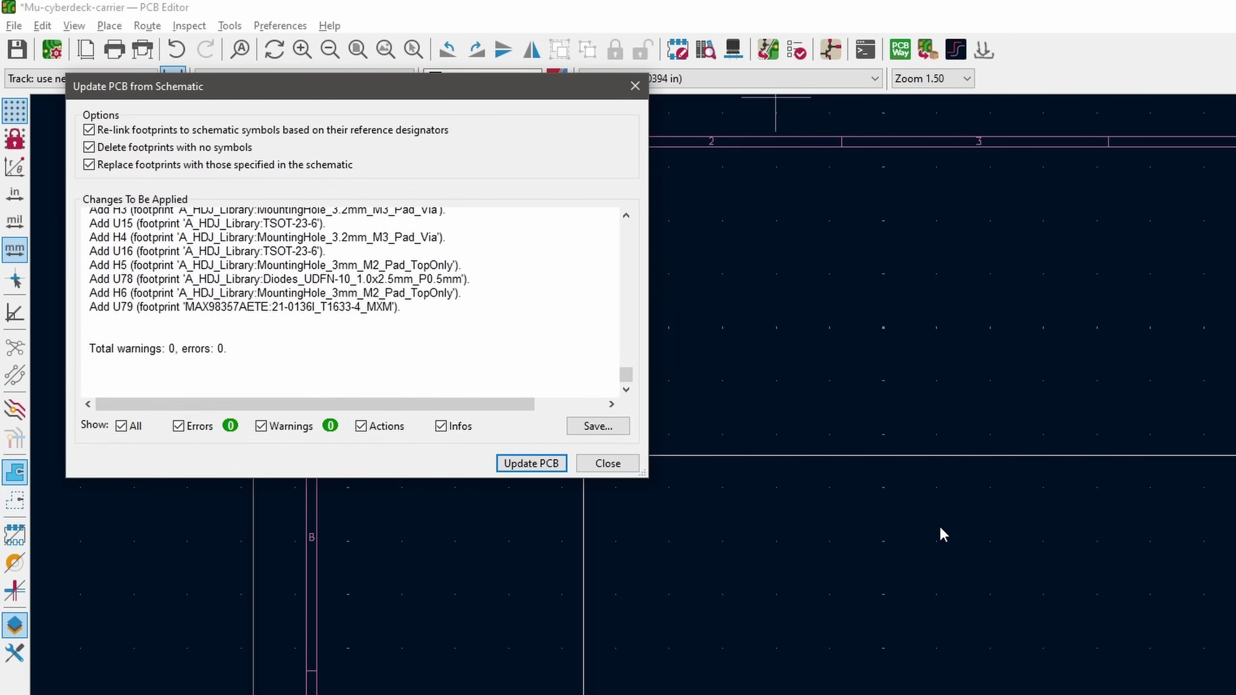
{"action": "left_click", "coordinate": [531, 462]}
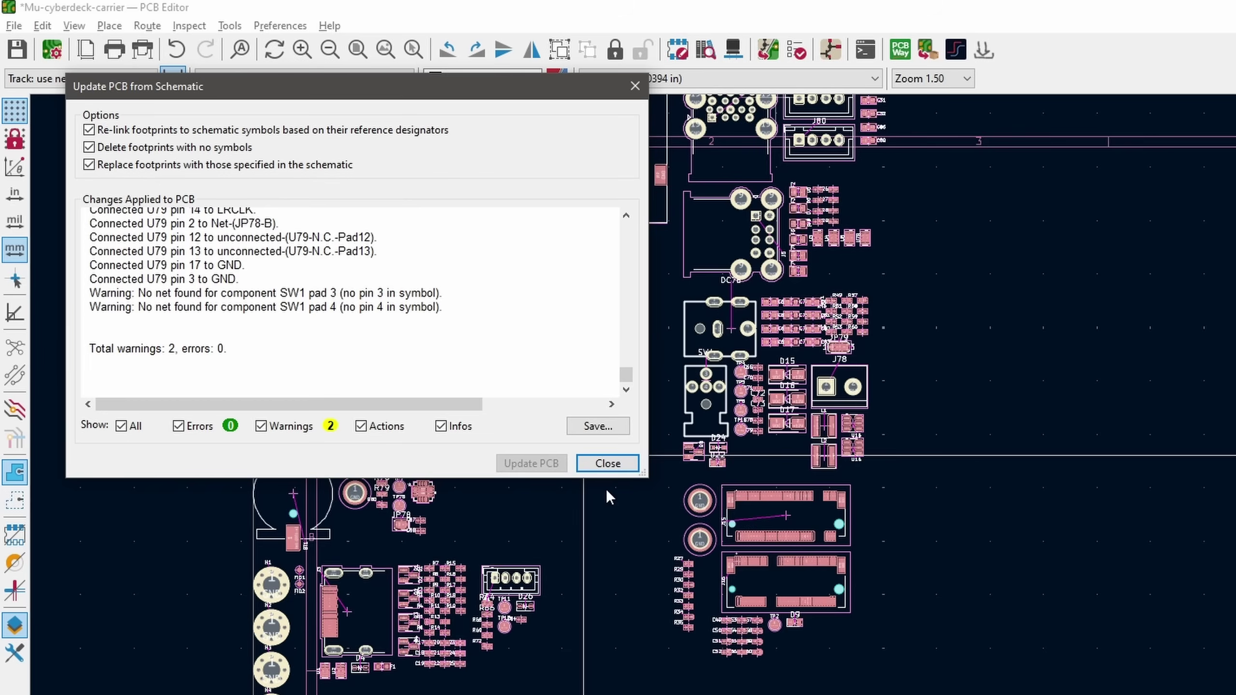
{"action": "left_click", "coordinate": [602, 446]}
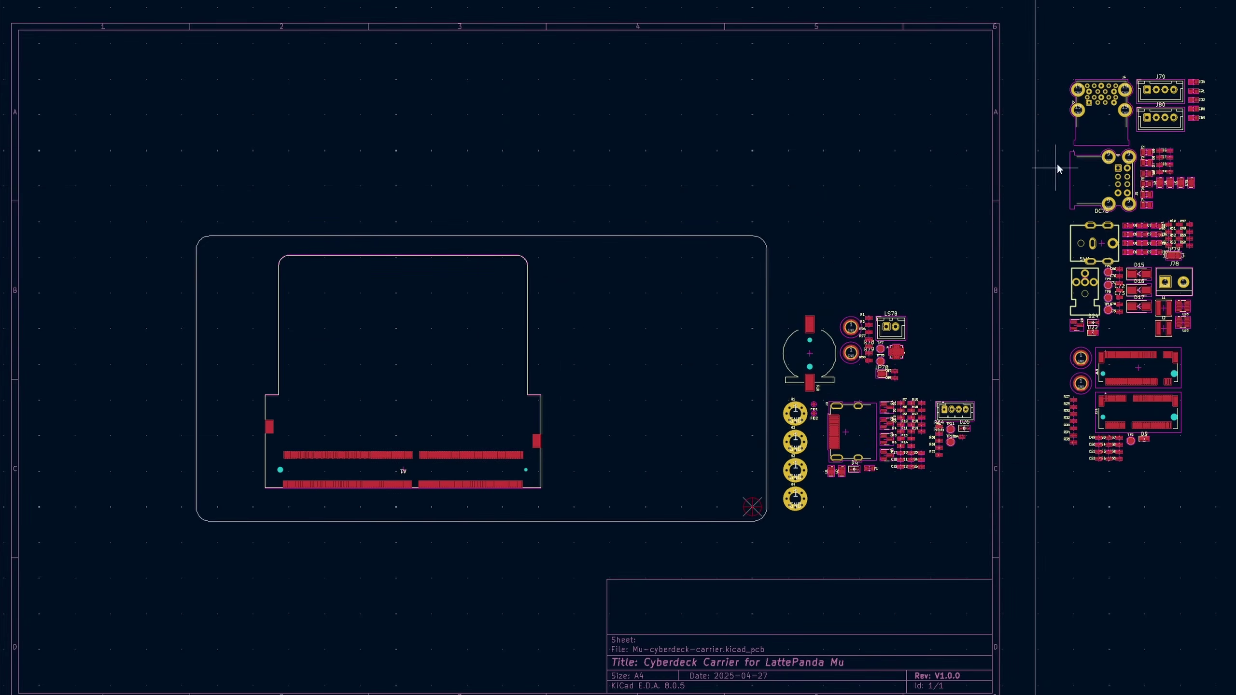
Move the J4 connector footprint into place and rotate it 180°.
{"action": "left_click_drag", "start_coordinate": [1095, 121], "coordinate": [213, 293]}
{"action": "key", "text": "r"}
{"action": "key", "text": "r"}
{"action": "key", "text": "r"}
{"action": "key", "text": "r"}
{"action": "key", "text": "r"}
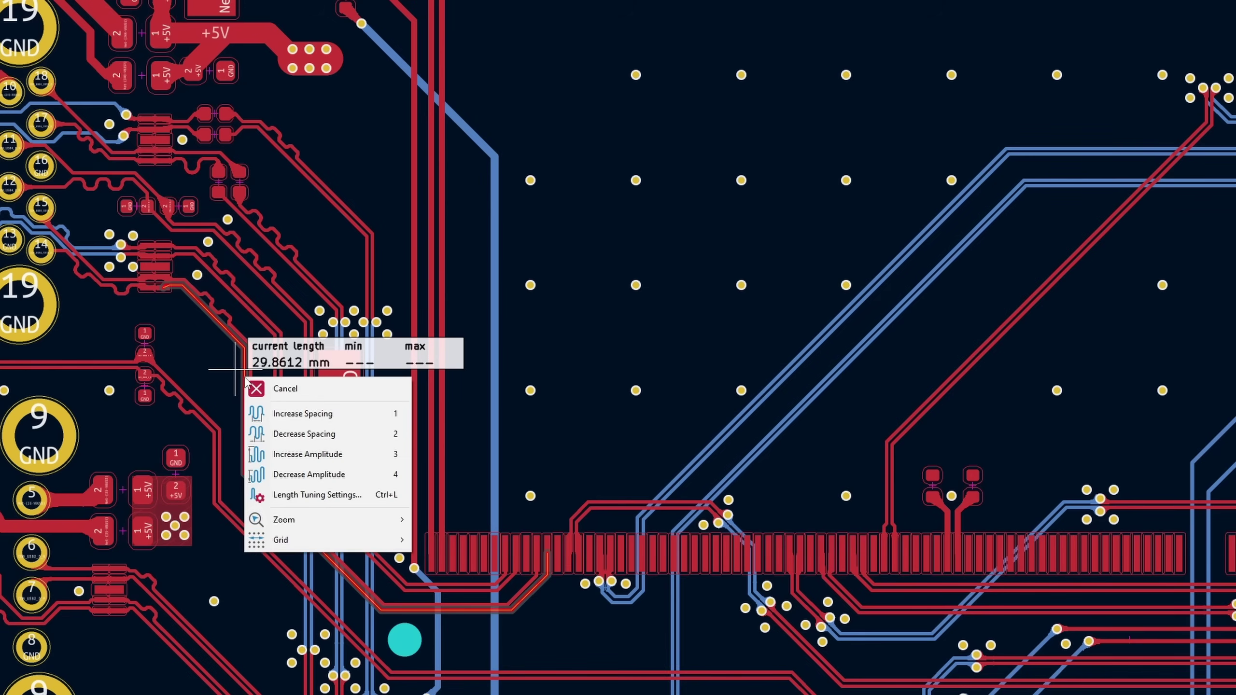
Set the meander tuning pattern's target length to 33 mm.
{"action": "left_click", "coordinate": [287, 494]}
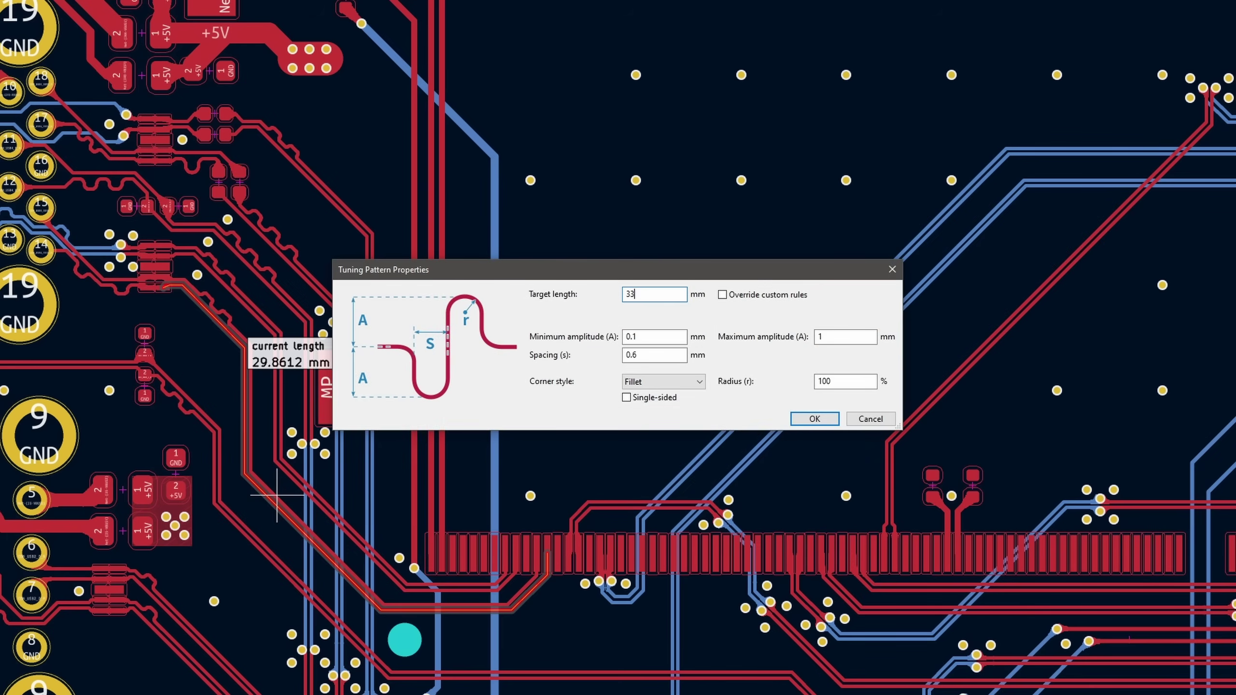
{"action": "left_click", "coordinate": [813, 418]}
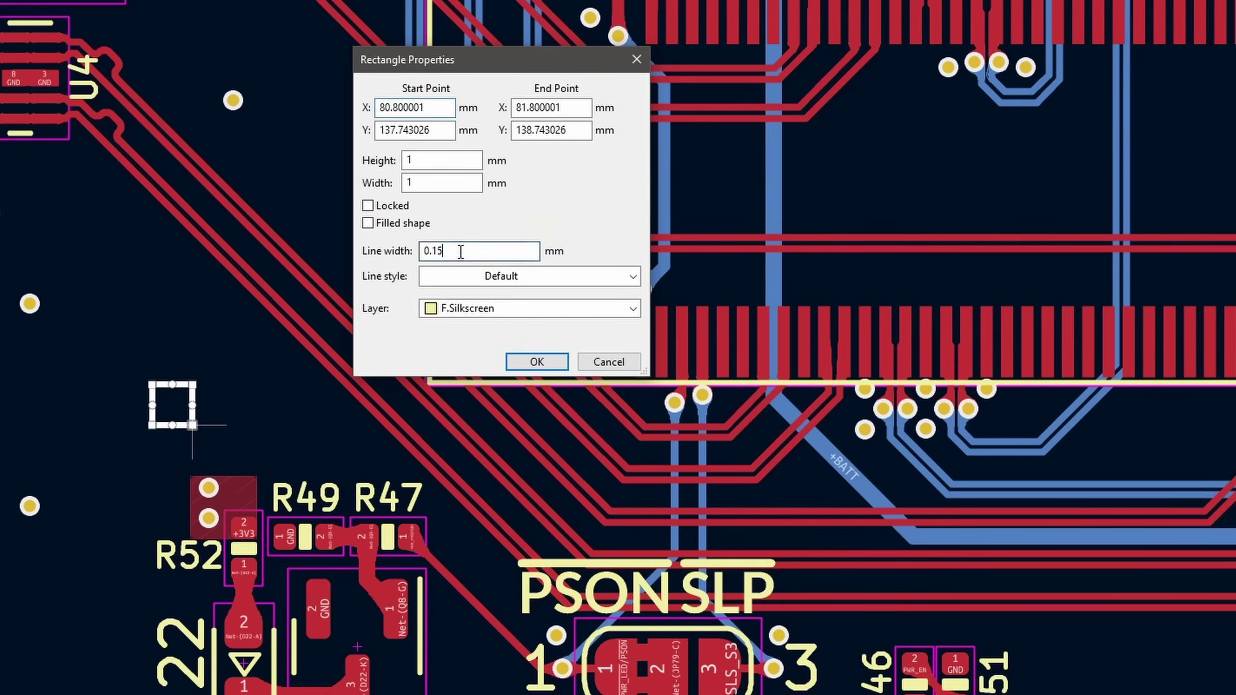
Make the silkscreen rectangle a filled shape with 0 line width and 0.6 mm height.
{"action": "key", "text": "BackSpace"}
{"action": "key", "text": "BackSpace"}
{"action": "key", "text": "BackSpace"}
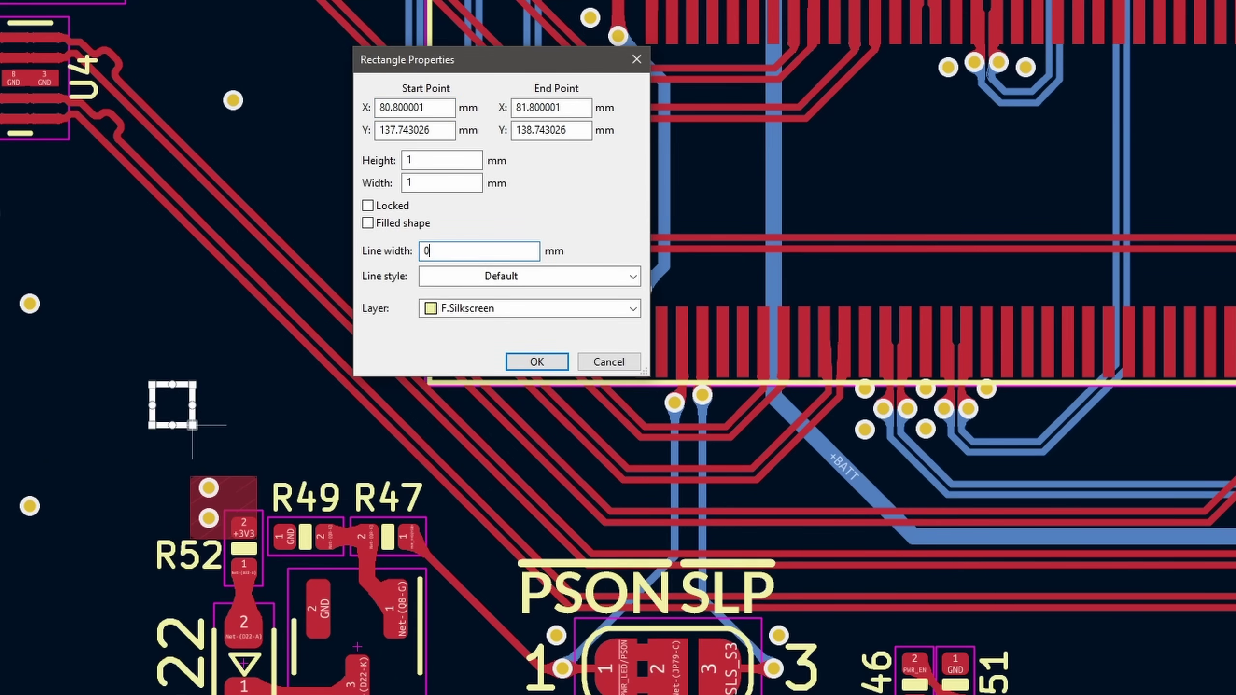
{"action": "left_click", "coordinate": [368, 223]}
{"action": "double_click", "coordinate": [444, 161]}
{"action": "type", "text": "0."}
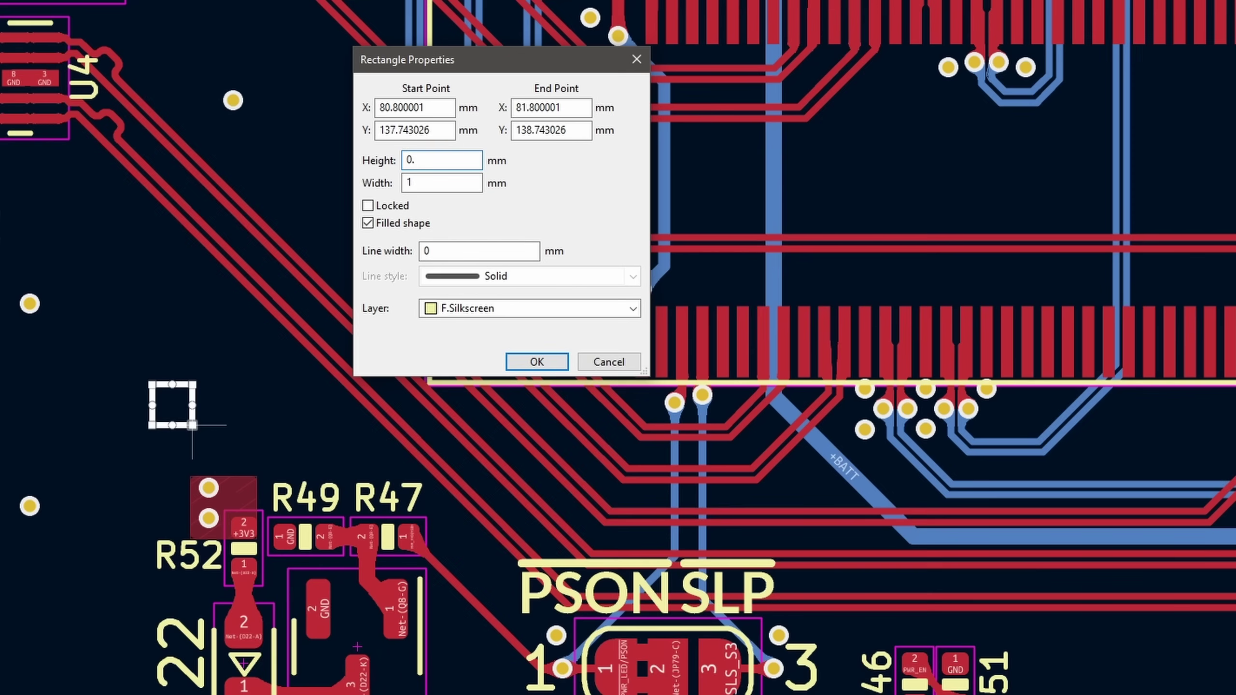
{"action": "type", "text": "0."}
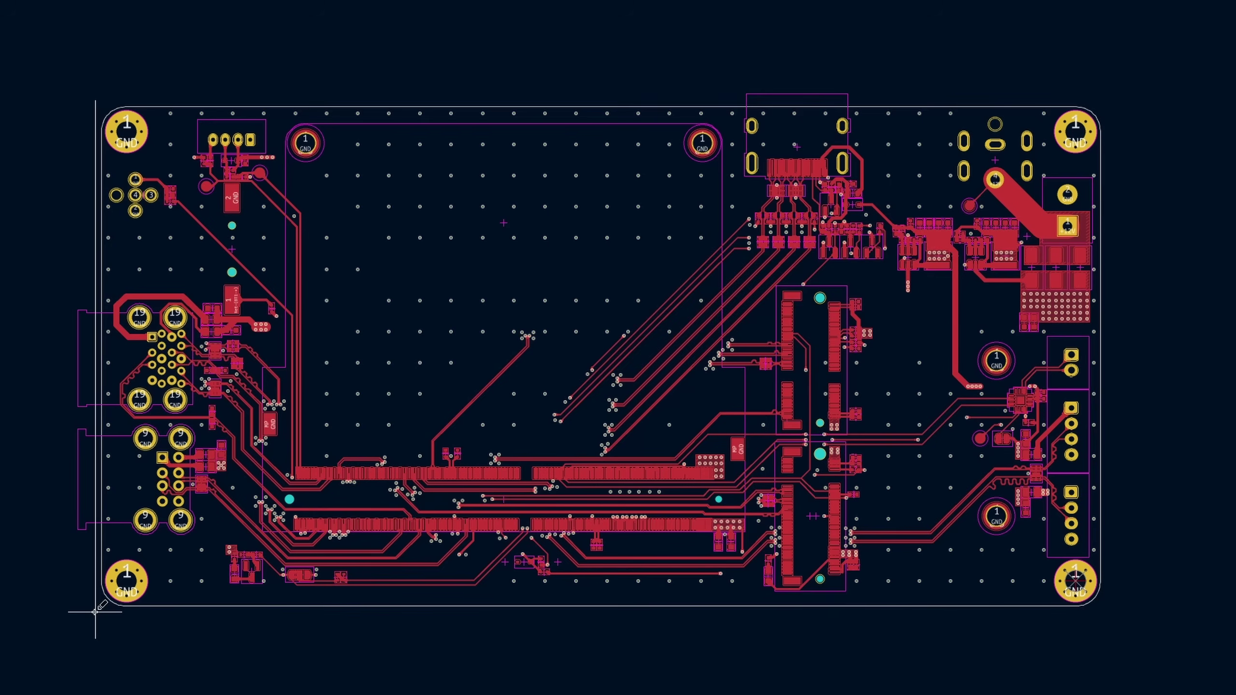
{"action": "left_click", "coordinate": [95, 611]}
{"action": "left_click", "coordinate": [1113, 612]}
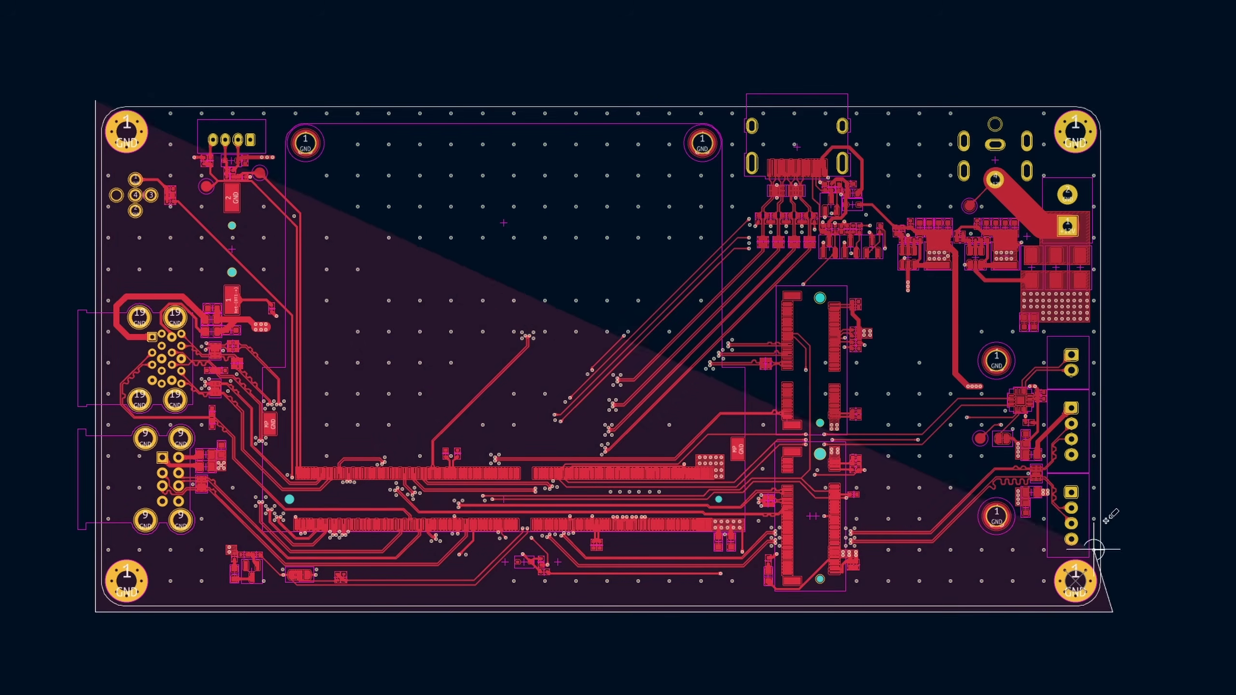
{"action": "left_click", "coordinate": [1112, 101]}
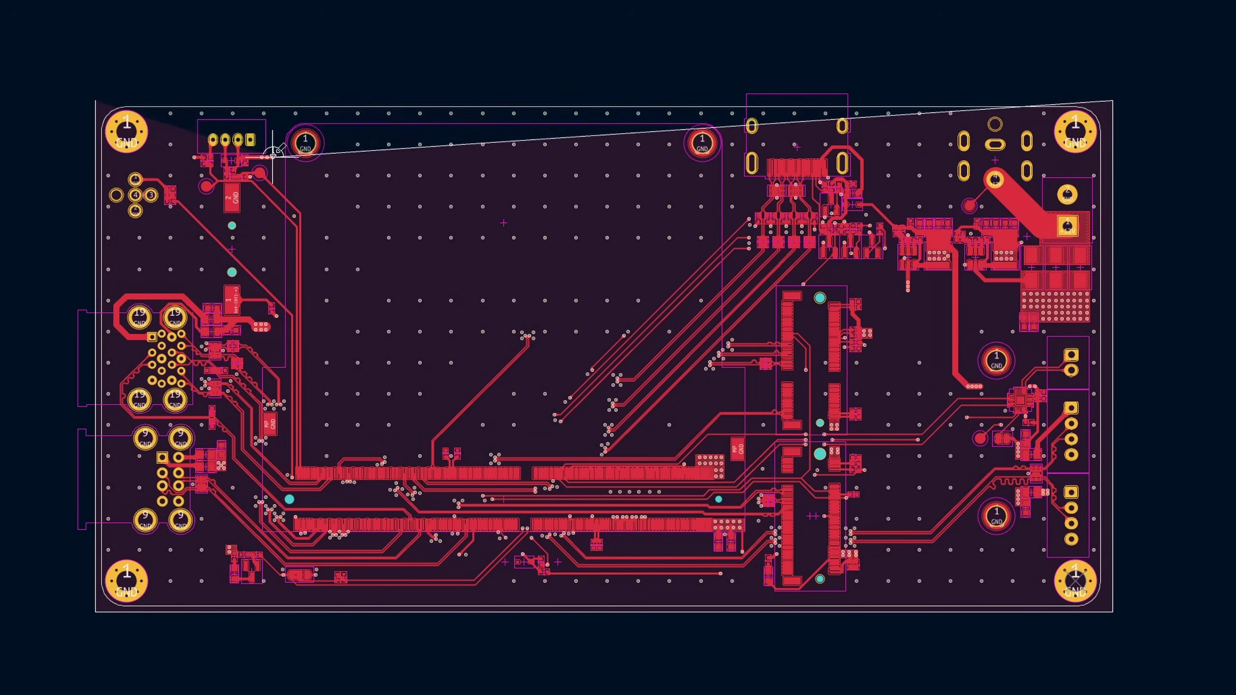
{"action": "double_click", "coordinate": [95, 101]}
{"action": "key", "text": "b"}
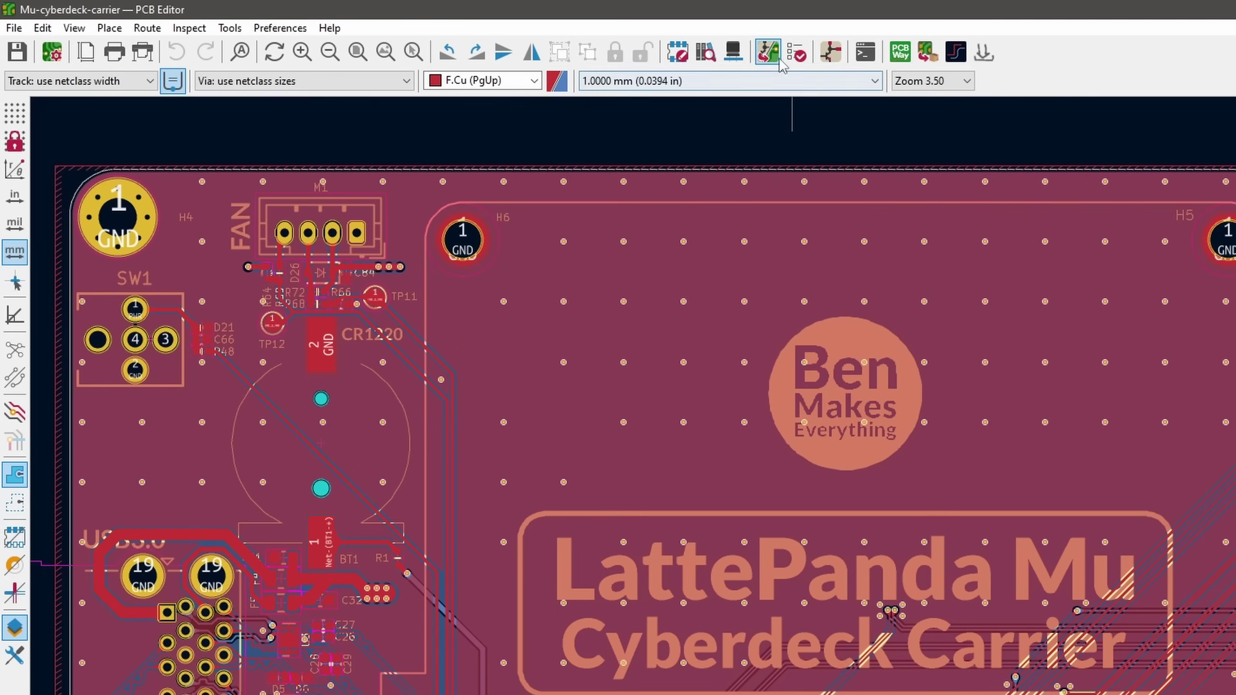
Run the DRC and review the schematic parity warning for the missing FID1 fiducial.
{"action": "left_click", "coordinate": [795, 51]}
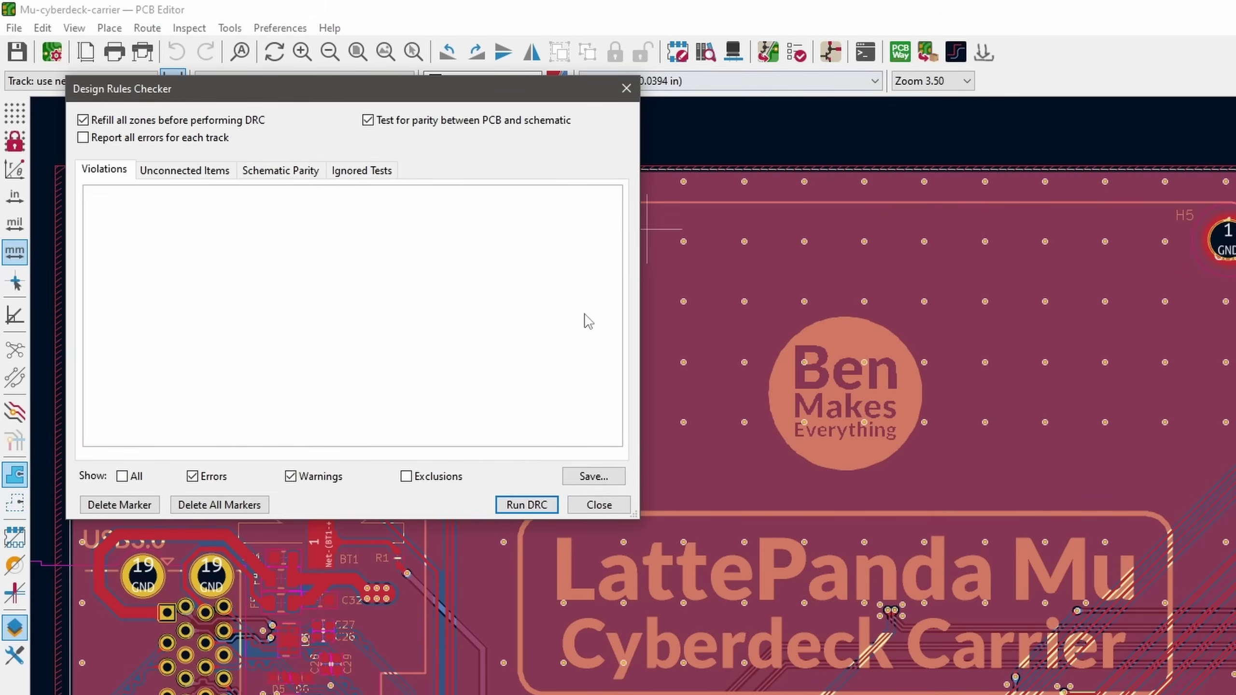
{"action": "left_click", "coordinate": [546, 509]}
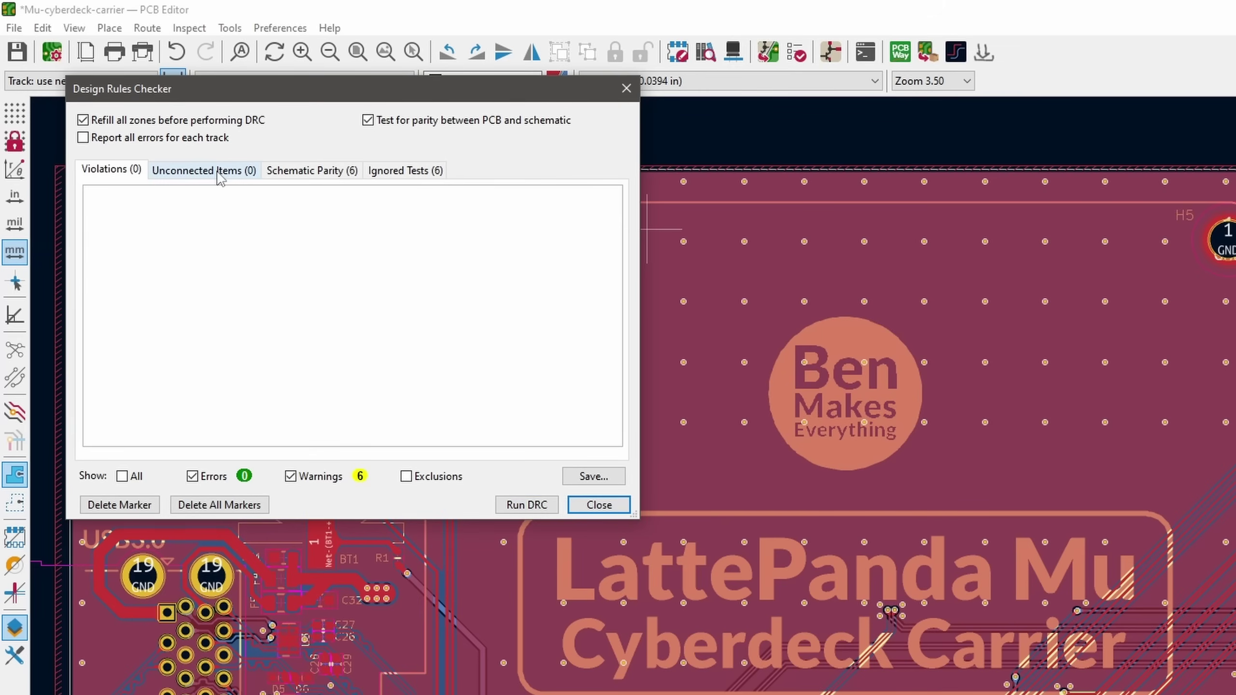
{"action": "left_click", "coordinate": [284, 171]}
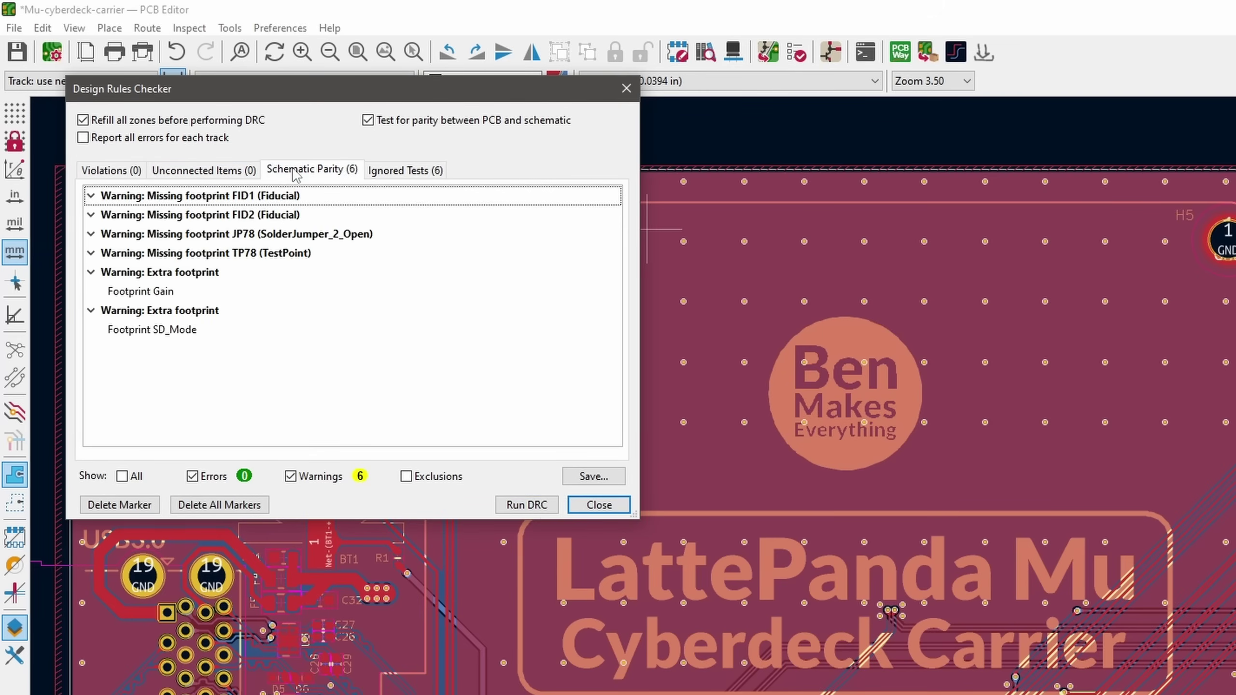
{"action": "left_click", "coordinate": [277, 196]}
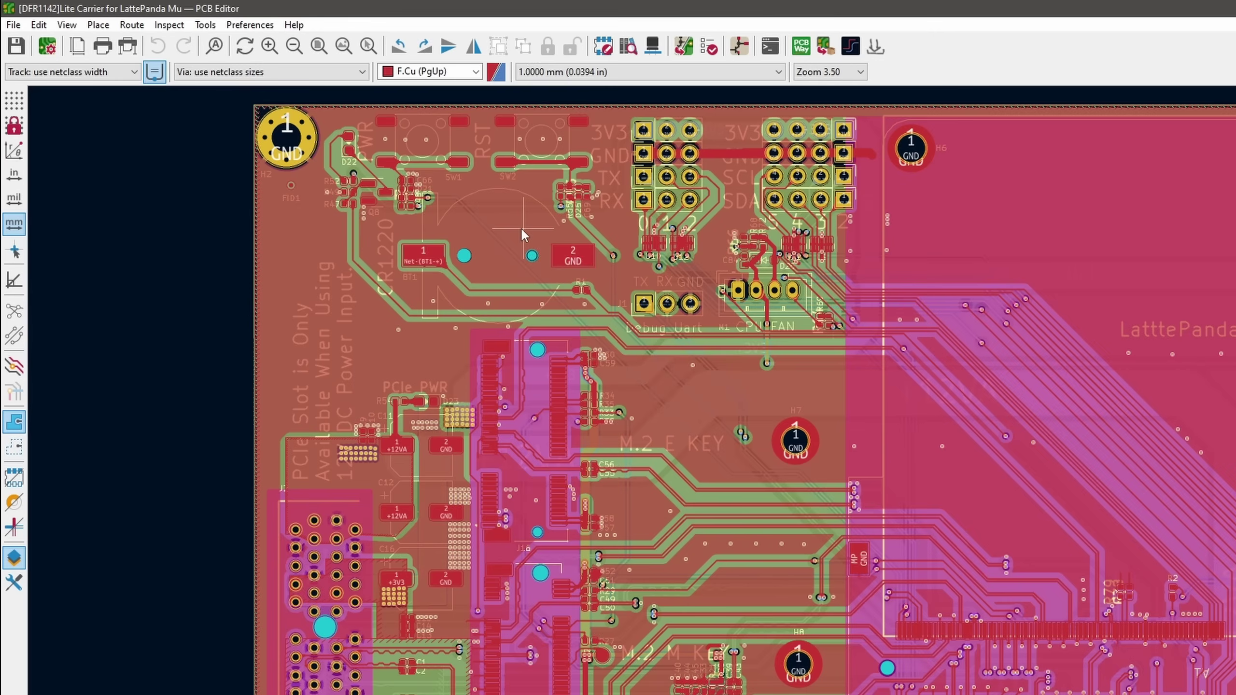
Open battery holder BT1's Footprint Properties and select its szlcsc Buy_Link URL.
{"action": "double_click", "coordinate": [519, 227]}
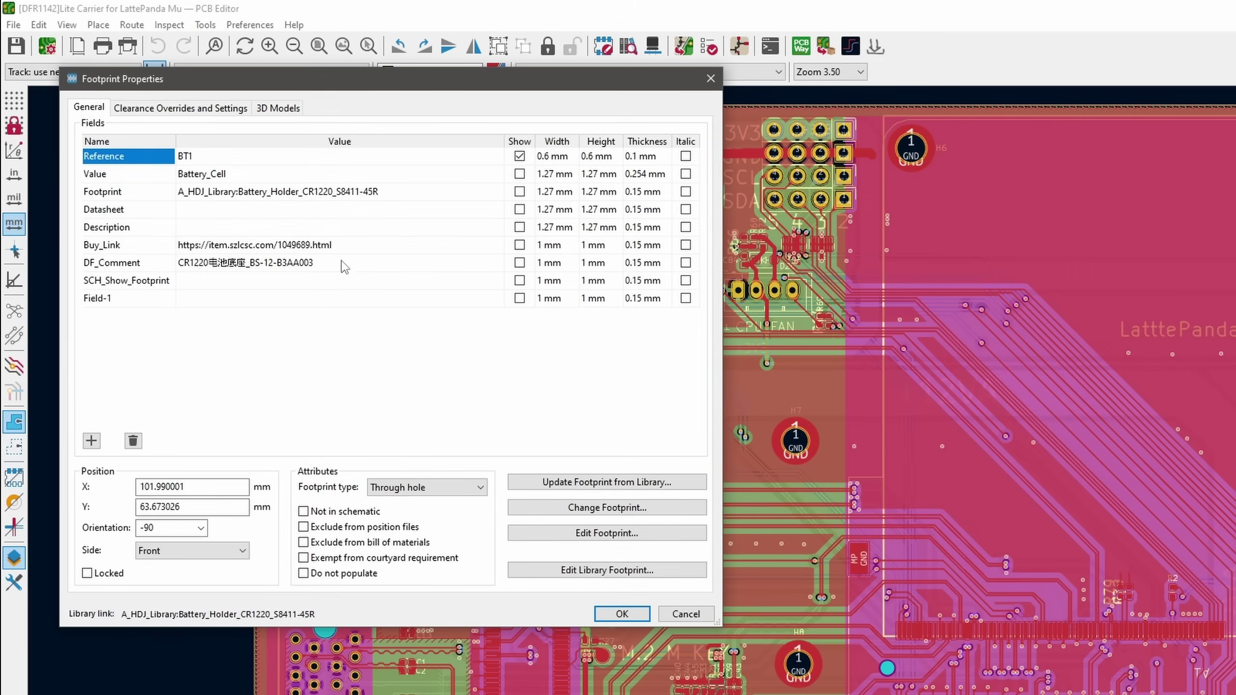
{"action": "left_click", "coordinate": [339, 245]}
{"action": "key", "text": "ctrl+c"}
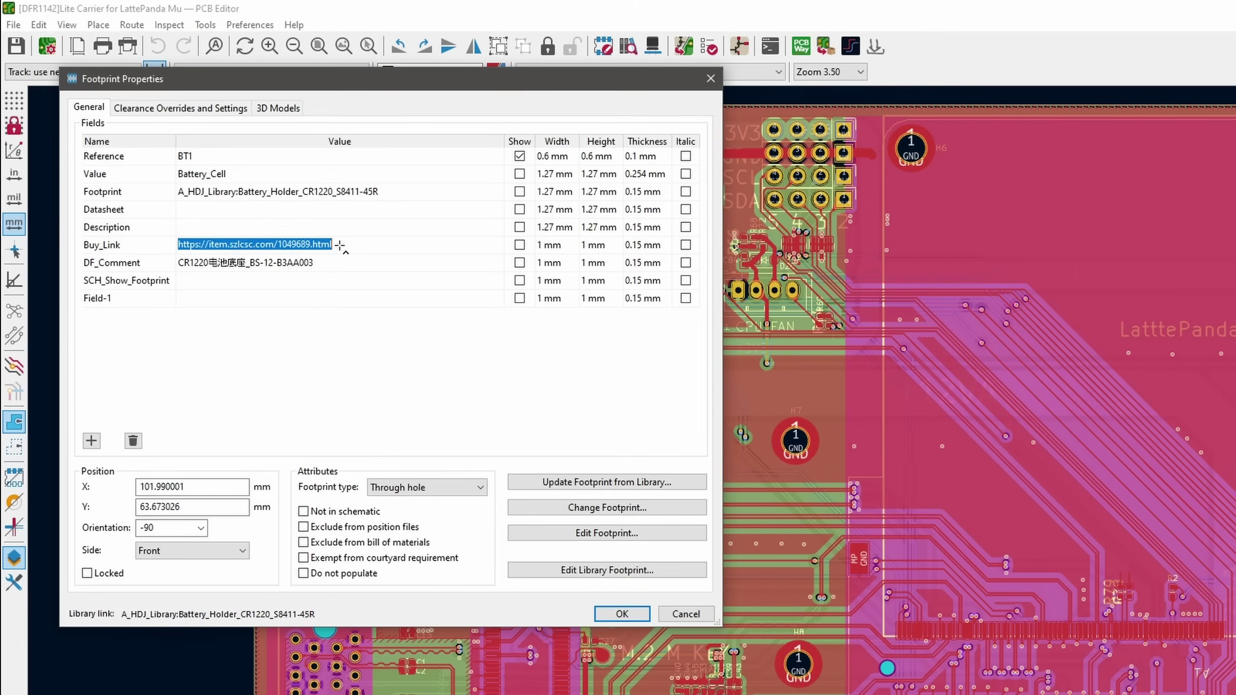
Load BT1's szlcsc product page and copy the BS-12-B3AA003 part number.
{"action": "left_click", "coordinate": [458, 57]}
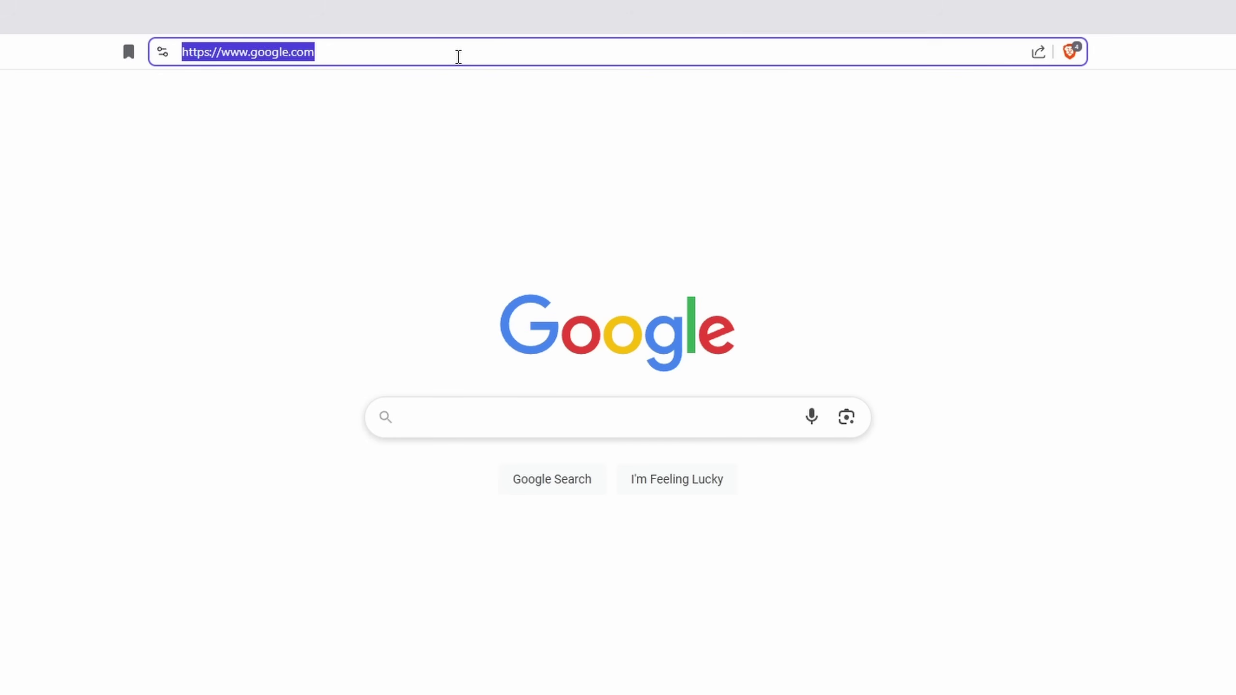
{"action": "key", "text": "ctrl+v"}
{"action": "key", "text": "Return"}
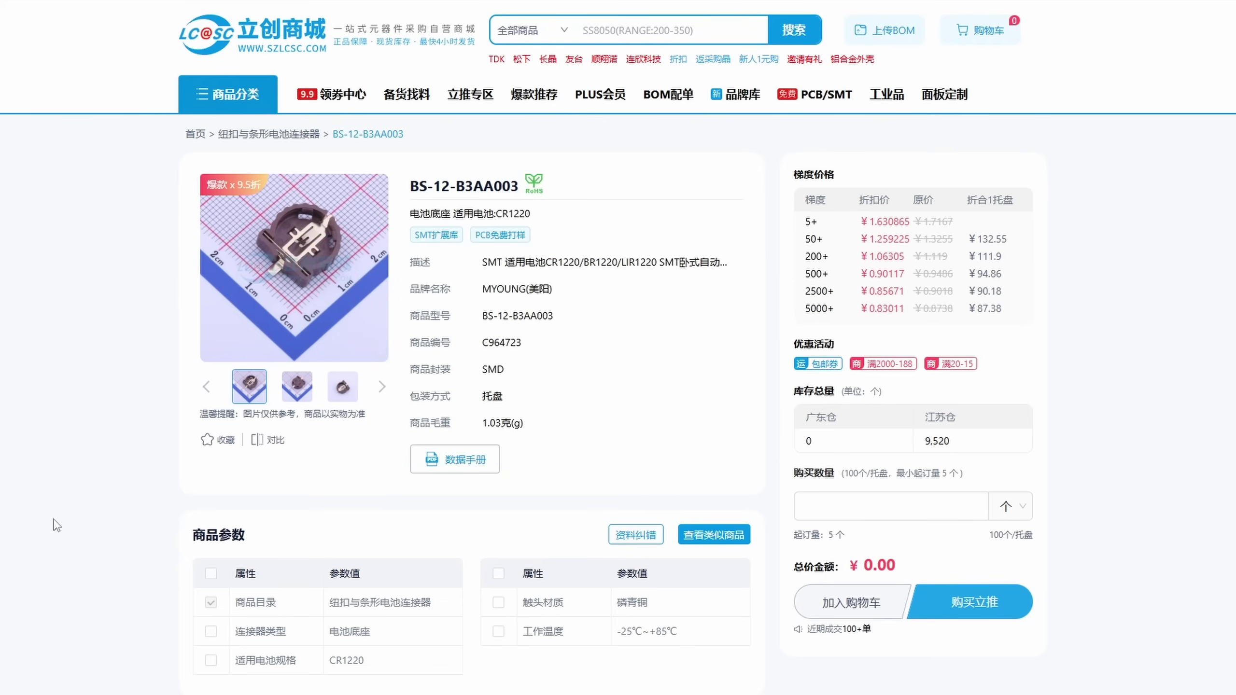
{"action": "left_click_drag", "start_coordinate": [554, 316], "coordinate": [494, 323]}
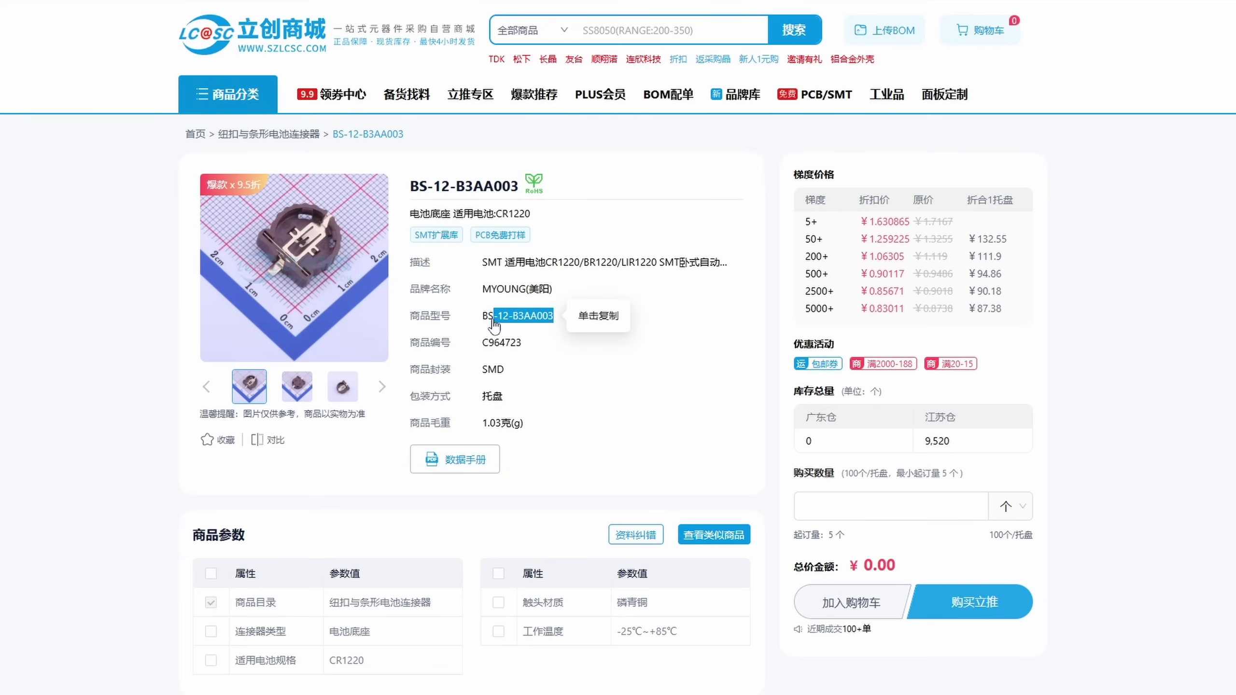
{"action": "key", "text": "ctrl+Tab"}
Search LCSC for BS-12-B3AA003 and open the in-stock MYOUNG listing.
{"action": "left_click", "coordinate": [431, 54]}
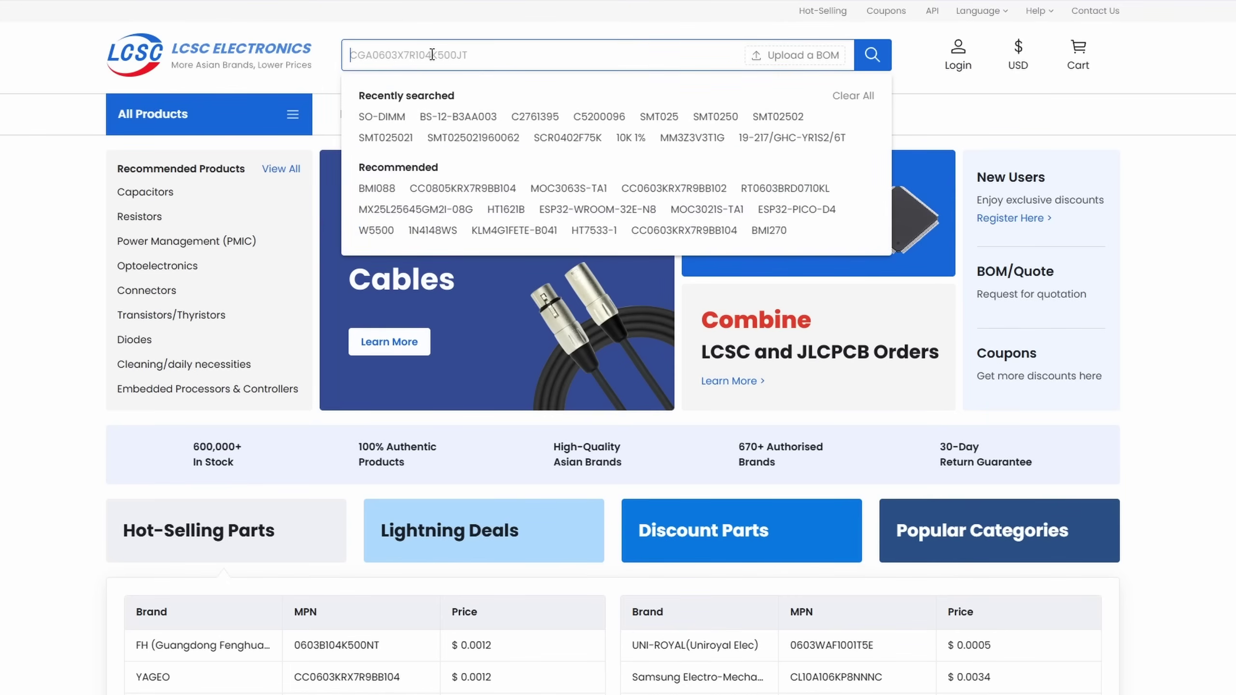
{"action": "type", "text": "BS-12-B3AA003"}
{"action": "key", "text": "Return"}
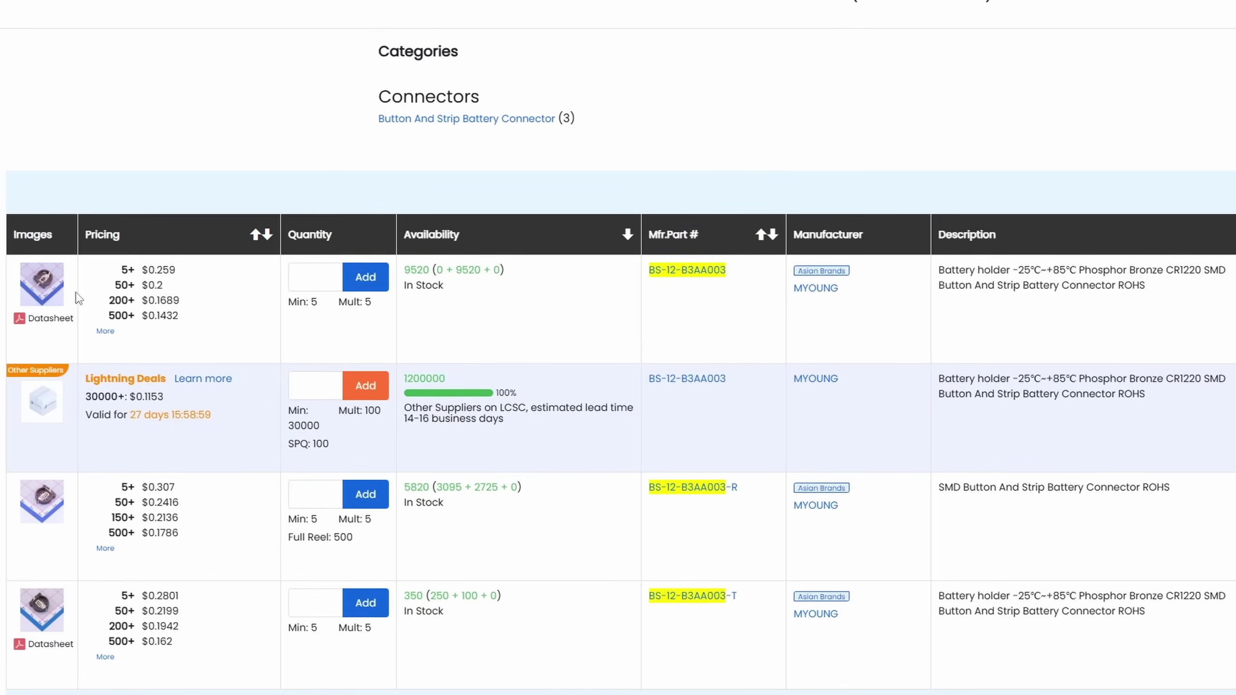
{"action": "left_click", "coordinate": [48, 291]}
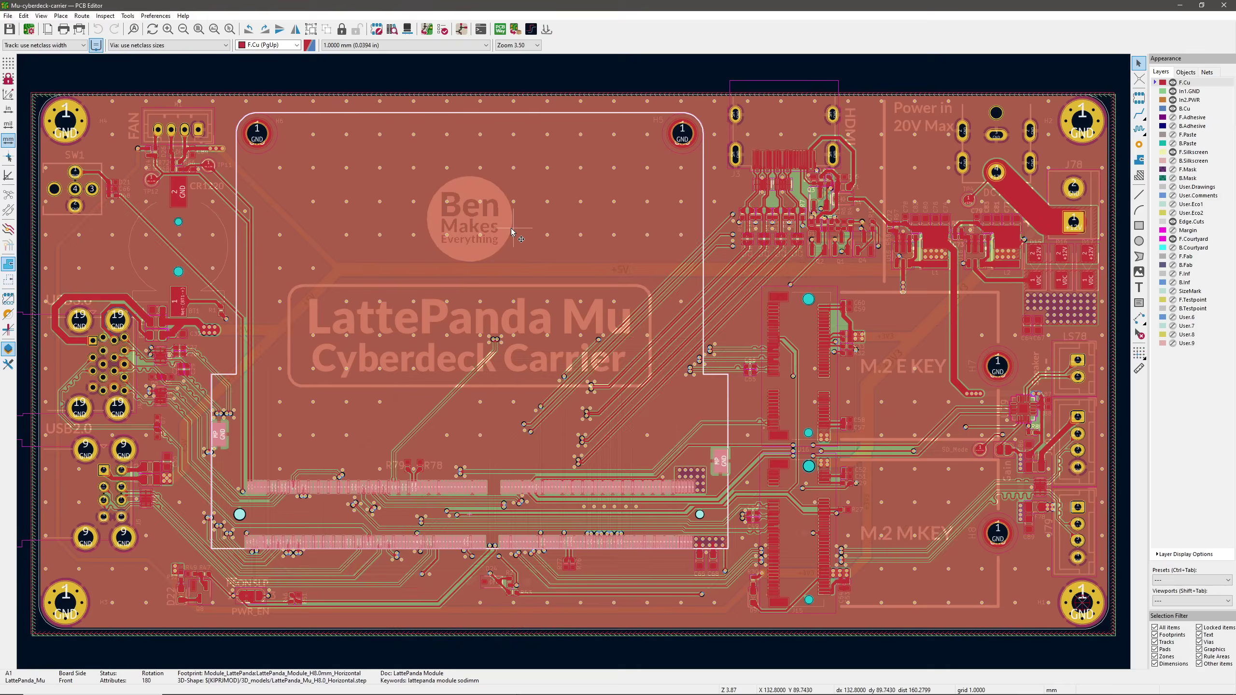
Add a field named LCSC with value C2761395 to footprint A1.
{"action": "left_click", "coordinate": [85, 414]}
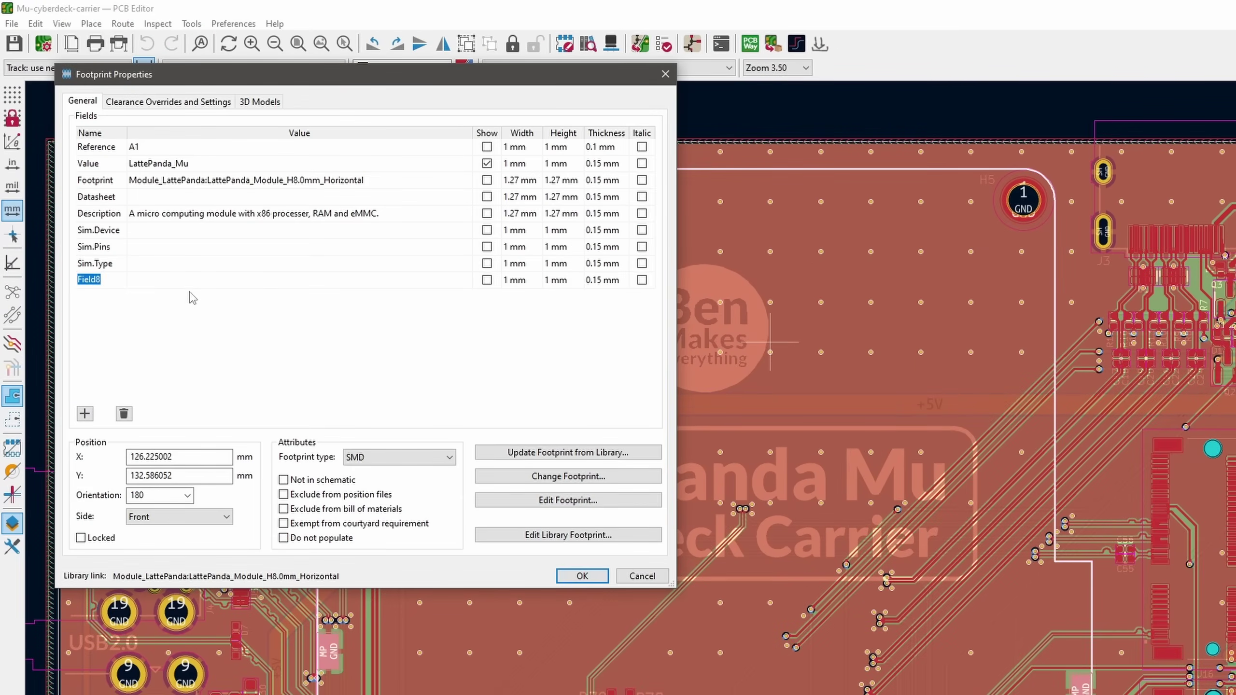
{"action": "left_click", "coordinate": [187, 281]}
{"action": "type", "text": "C2761395"}
{"action": "left_click", "coordinate": [89, 281]}
{"action": "left_click", "coordinate": [90, 281]}
{"action": "double_click", "coordinate": [90, 282]}
{"action": "type", "text": "LCSC"}
Keep A1's LCSC field and inspect connectors J3, USB3, J5, J16 and J15.
{"action": "key", "text": "Return"}
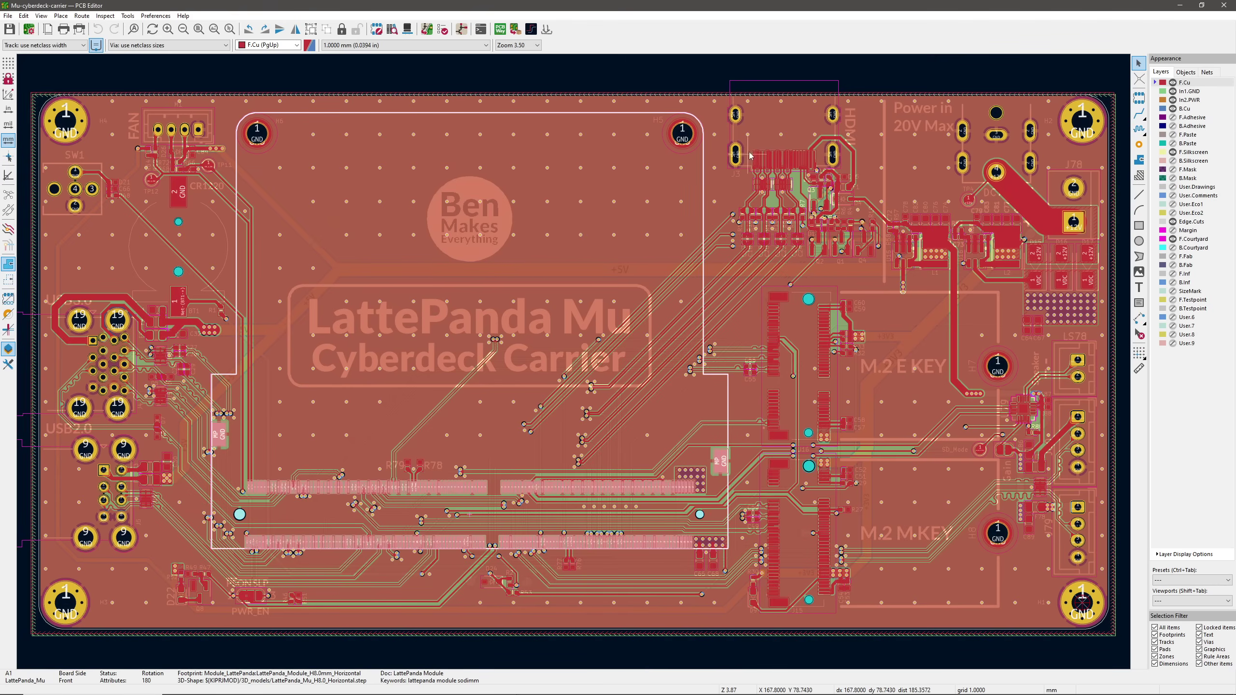
{"action": "left_click", "coordinate": [749, 156]}
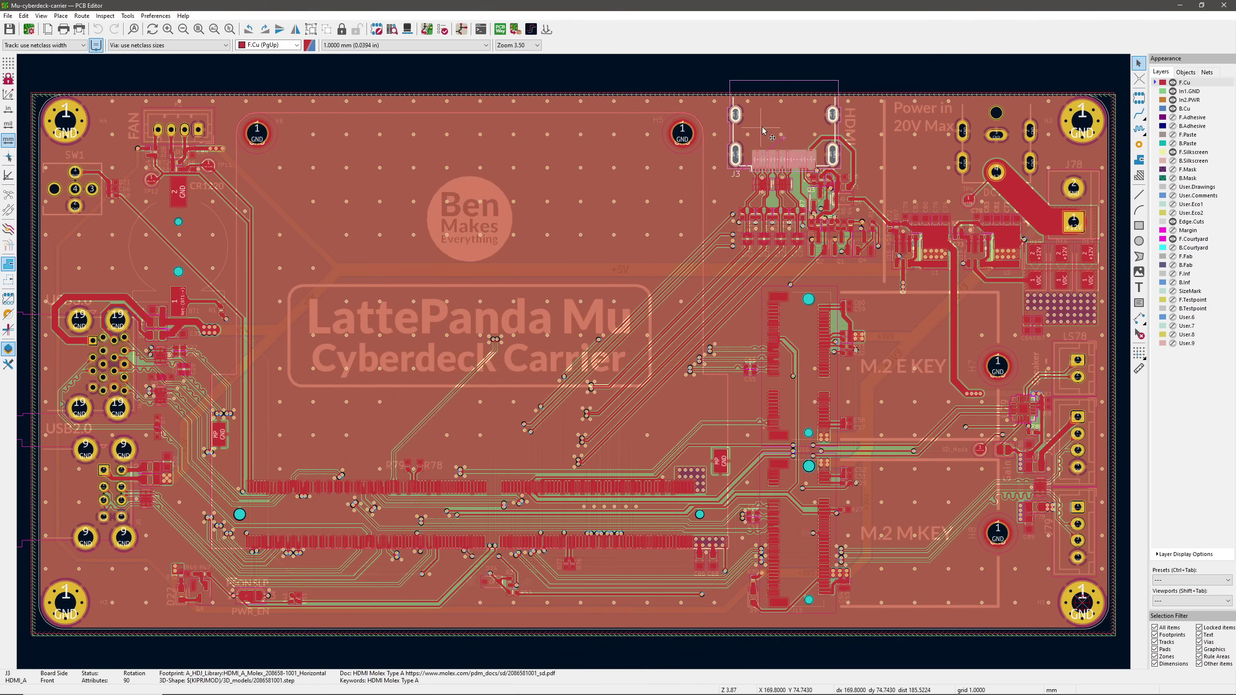
{"action": "left_click", "coordinate": [75, 358]}
{"action": "left_click", "coordinate": [68, 489]}
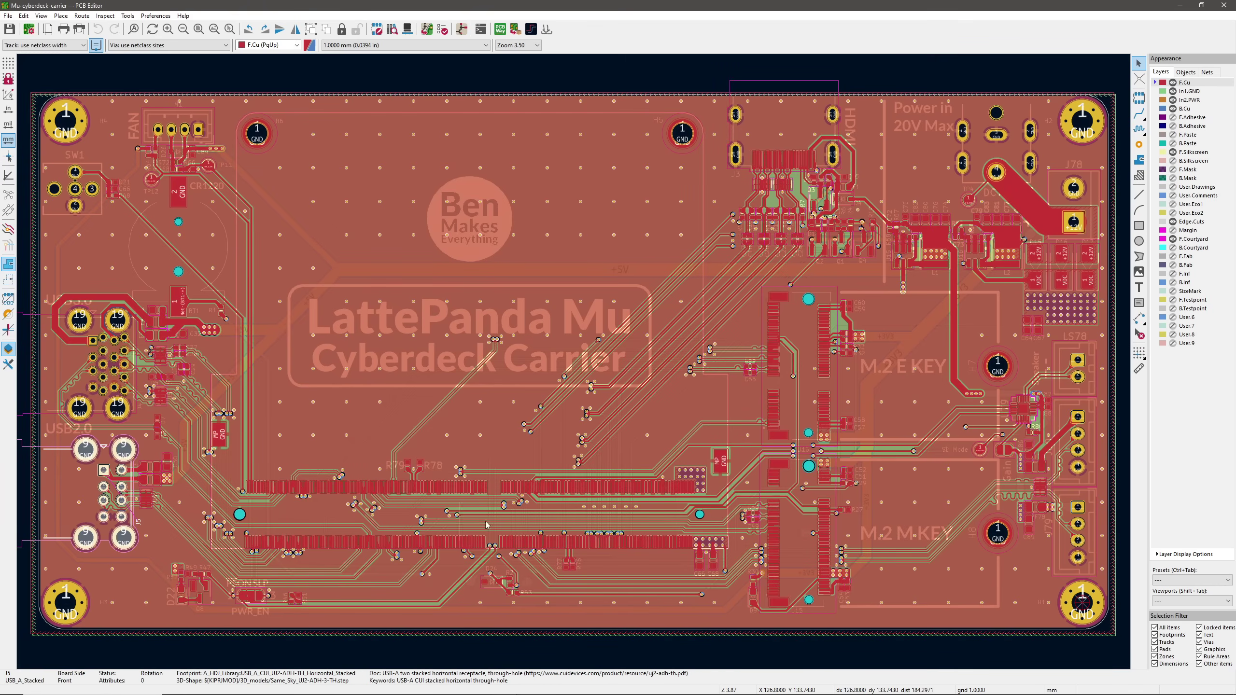
{"action": "left_click", "coordinate": [796, 390]}
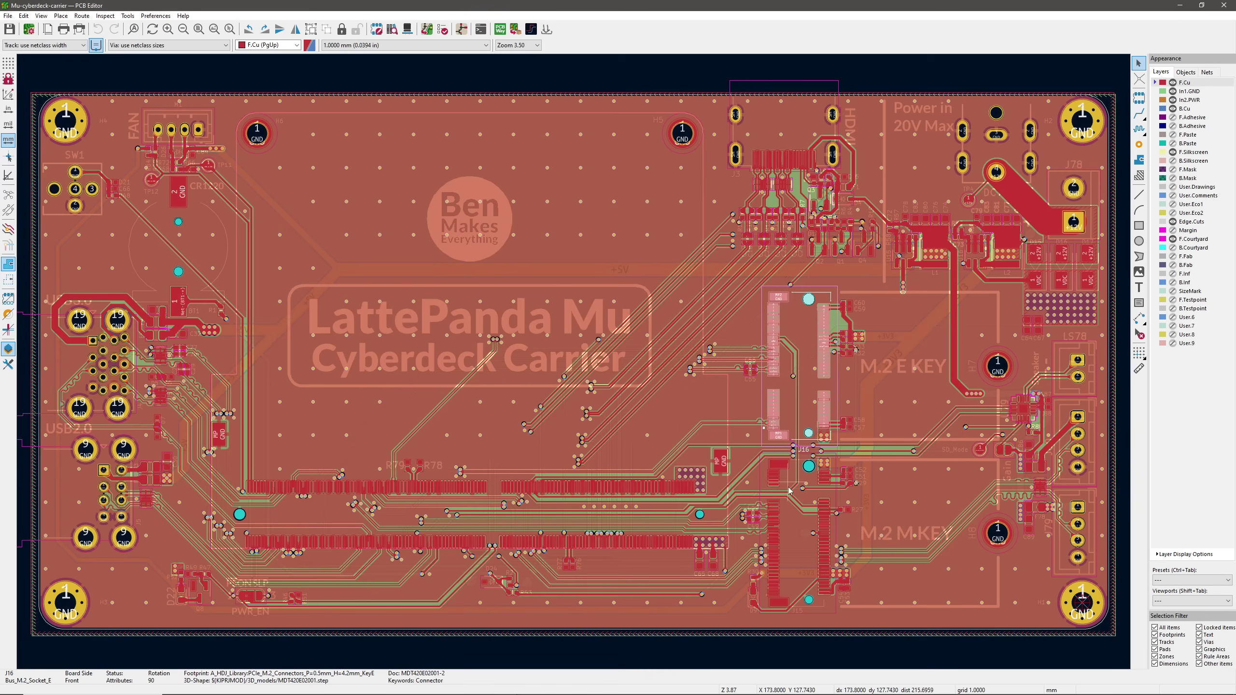
{"action": "left_click", "coordinate": [786, 526]}
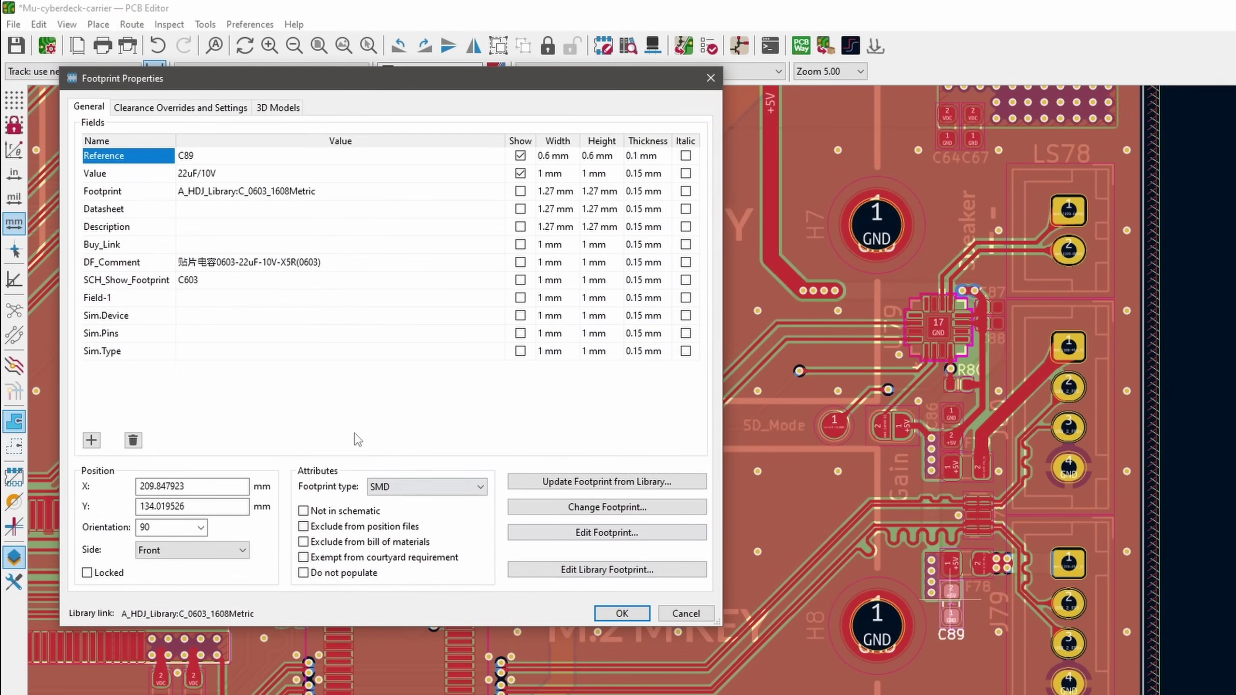
Check capacitor C89's C603 footprint and 22uF/10V value, then accept its properties.
{"action": "left_click", "coordinate": [227, 286]}
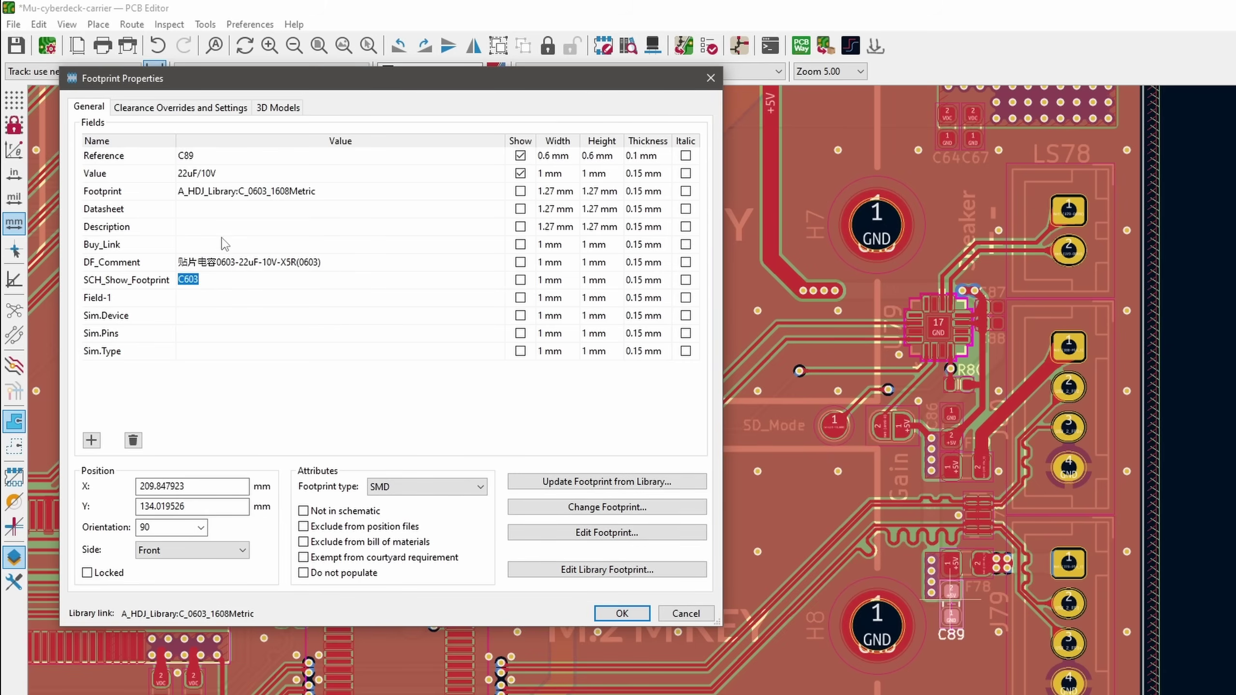
{"action": "left_click", "coordinate": [225, 175]}
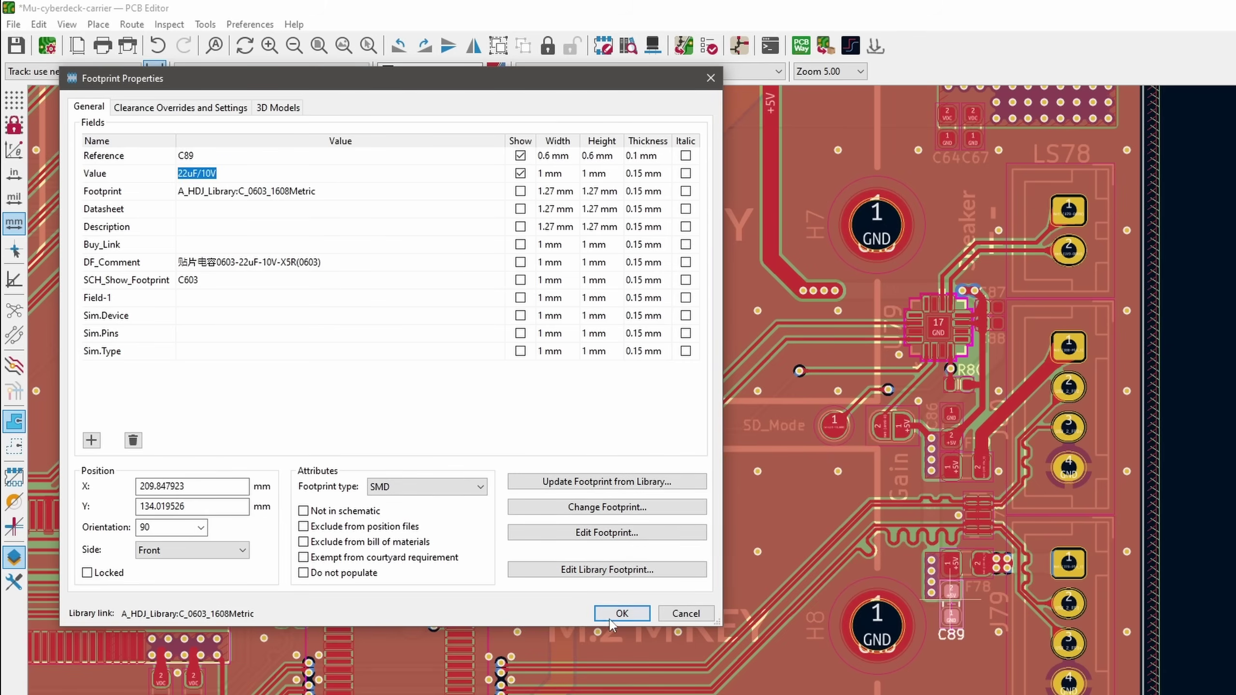
{"action": "left_click", "coordinate": [609, 618]}
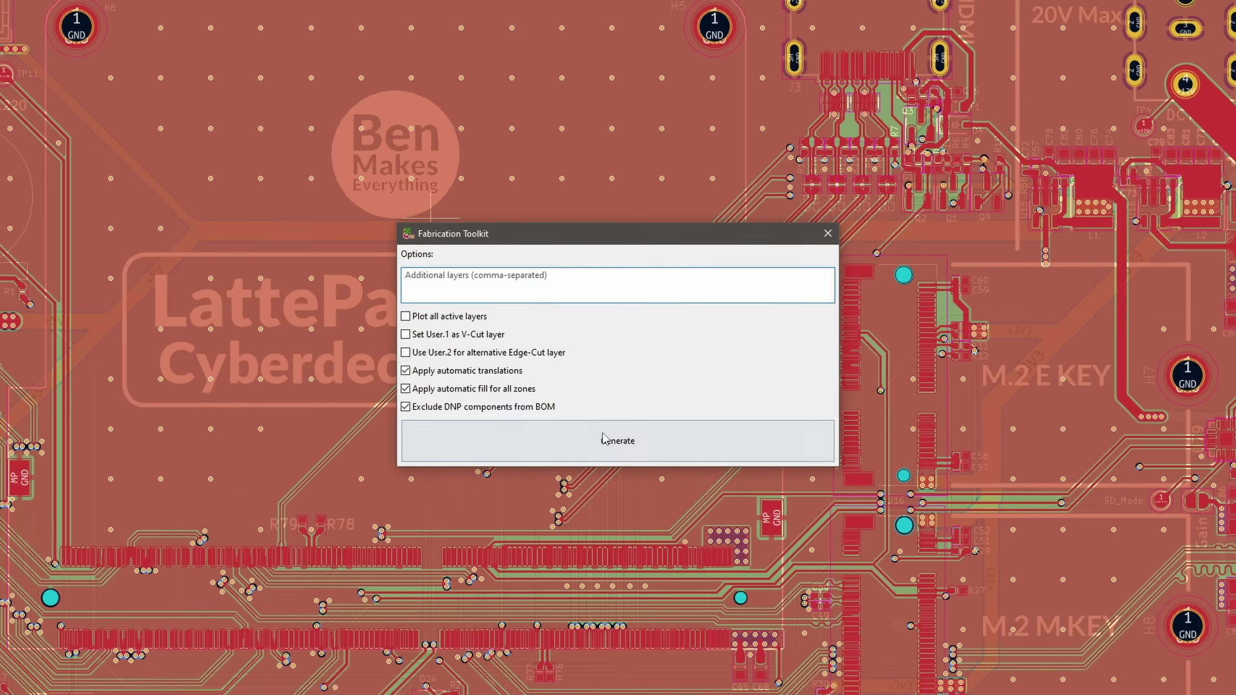
Generate the gerber, BOM and pick-and-place files with the Fabrication Toolkit.
{"action": "left_click", "coordinate": [608, 441]}
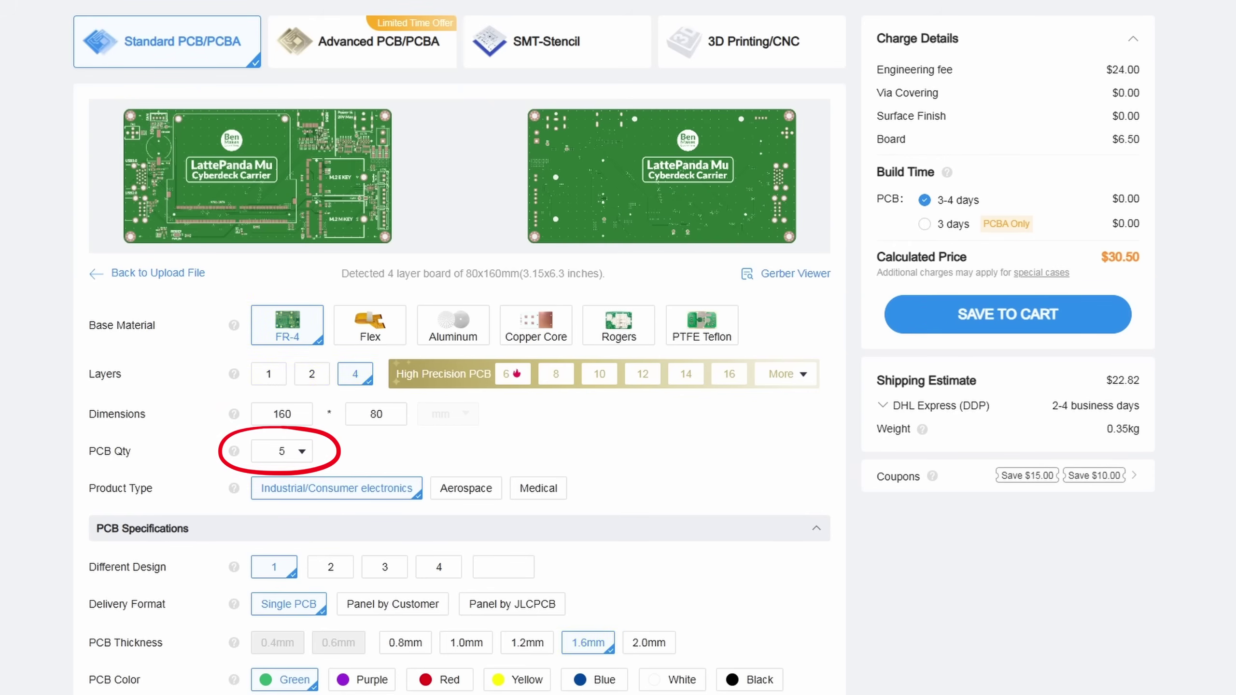
Choose ENIG surface finish for the PCB.
{"action": "scroll", "coordinate": [459, 348], "scroll_direction": "down", "scroll_amount": 3}
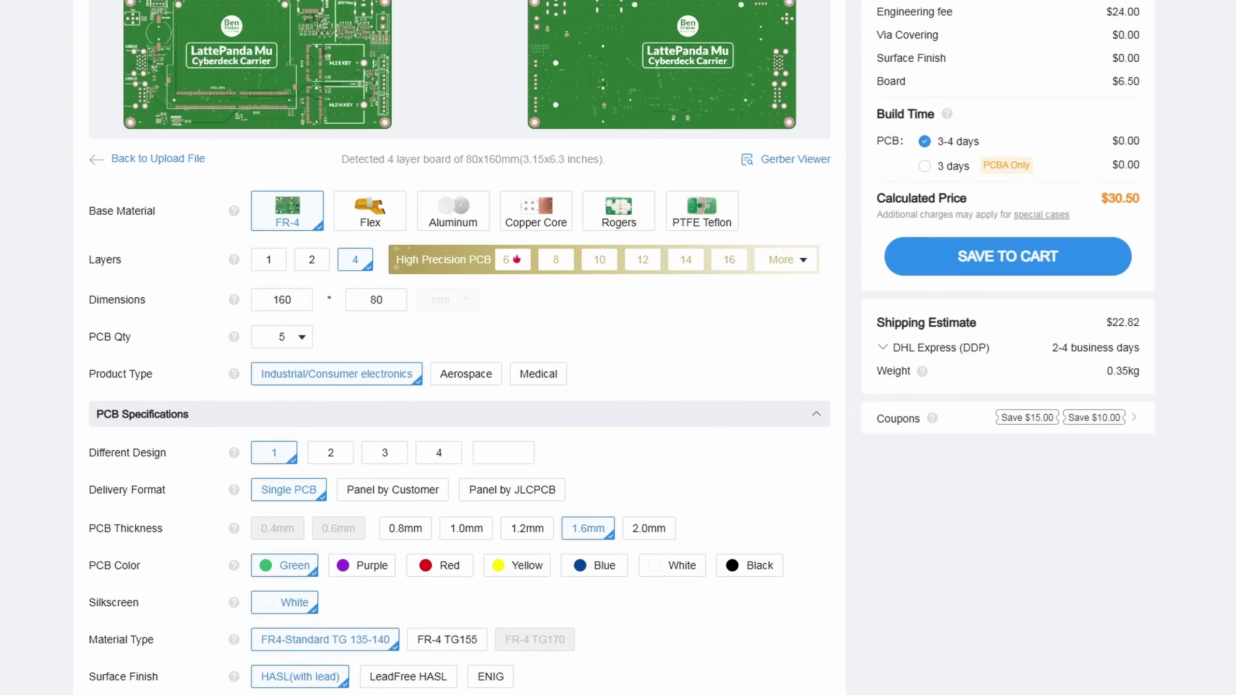
{"action": "scroll", "coordinate": [459, 348], "scroll_direction": "down", "scroll_amount": 4}
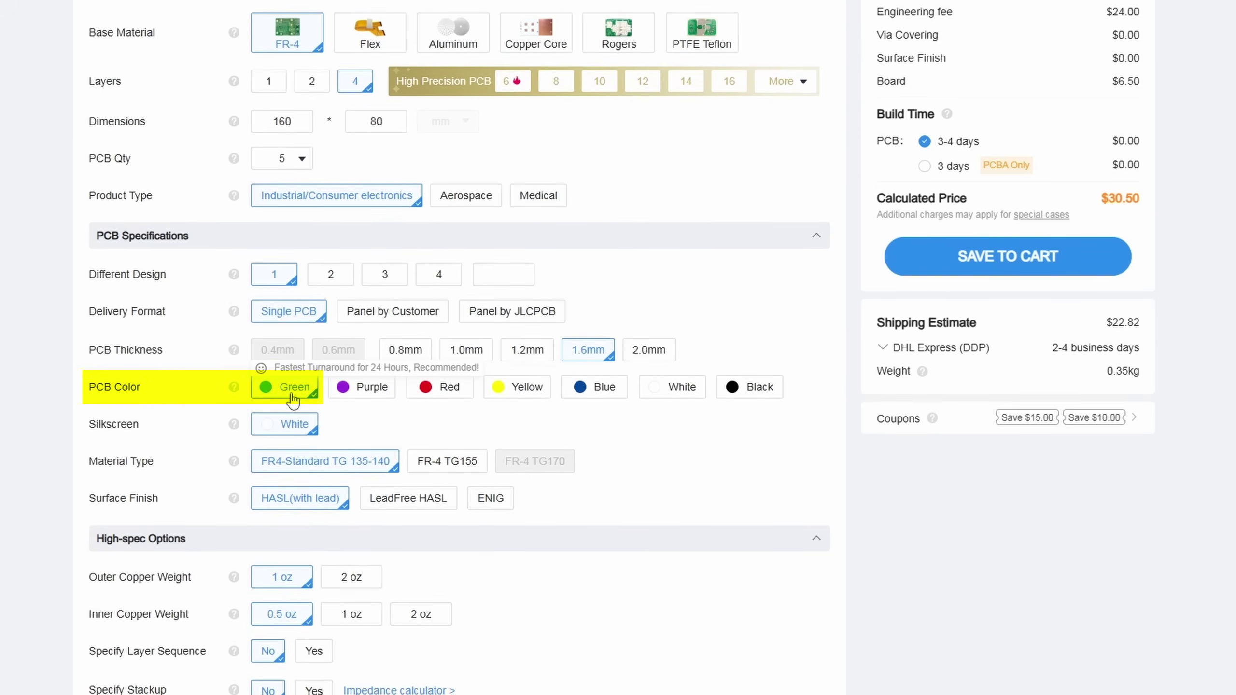
{"action": "left_click", "coordinate": [488, 506]}
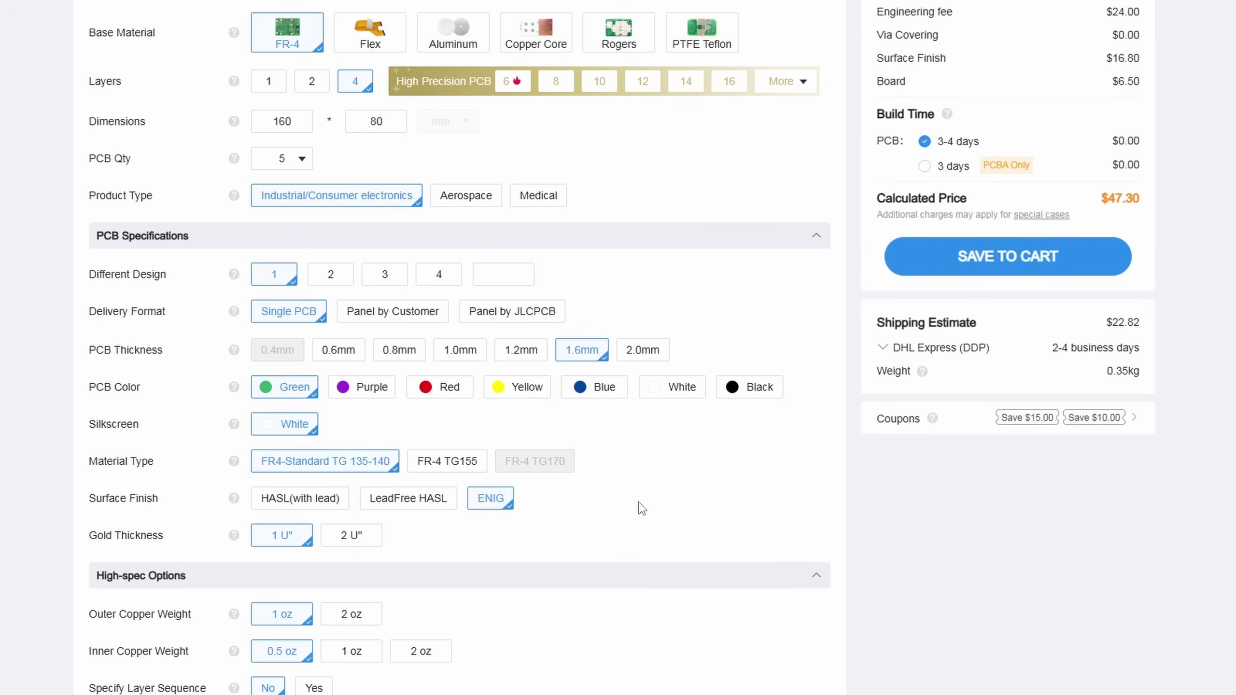
Require production-file confirmation and set Mark on PCB to Remove Mark.
{"action": "scroll", "coordinate": [641, 508], "scroll_direction": "down", "scroll_amount": 6}
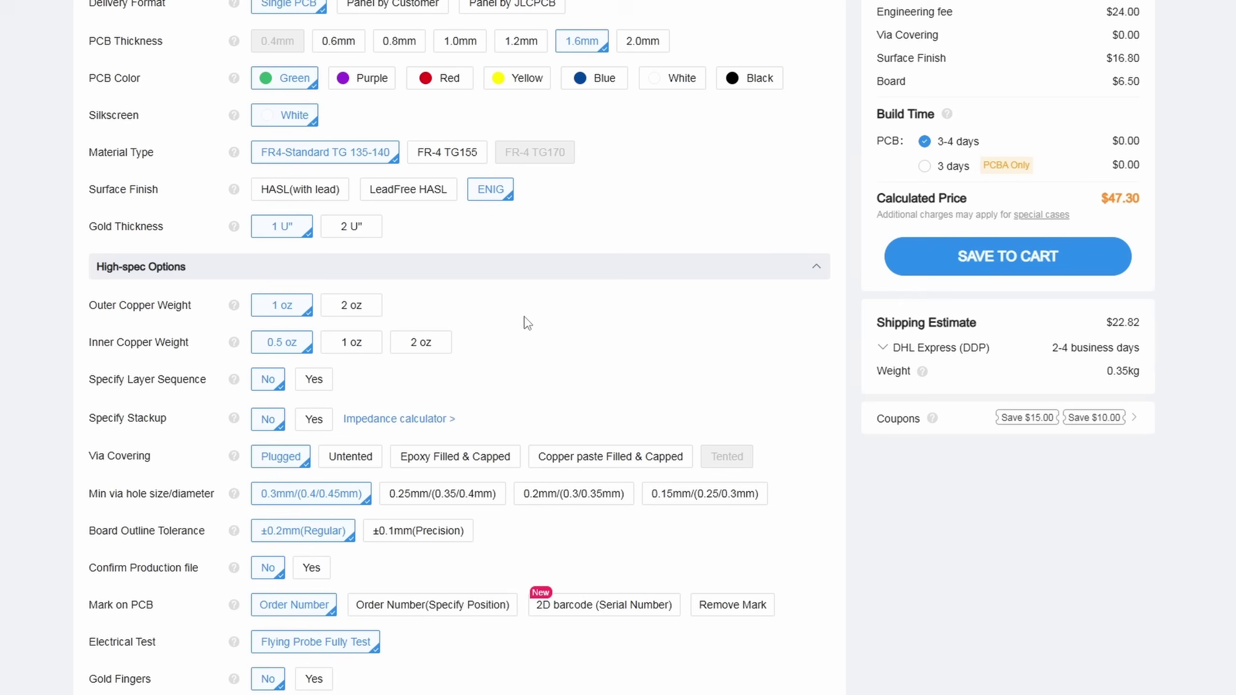
{"action": "left_click", "coordinate": [326, 565]}
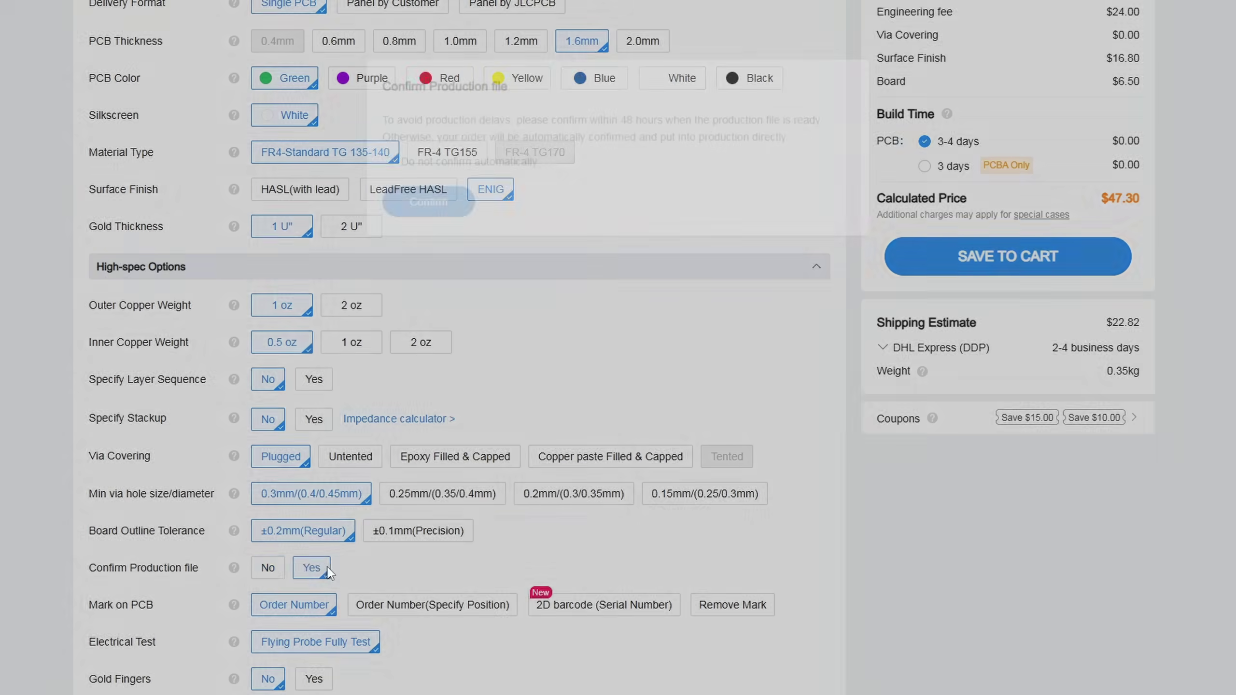
{"action": "left_click", "coordinate": [441, 225]}
{"action": "scroll", "coordinate": [442, 225], "scroll_direction": "down", "scroll_amount": 4}
{"action": "left_click", "coordinate": [724, 408]}
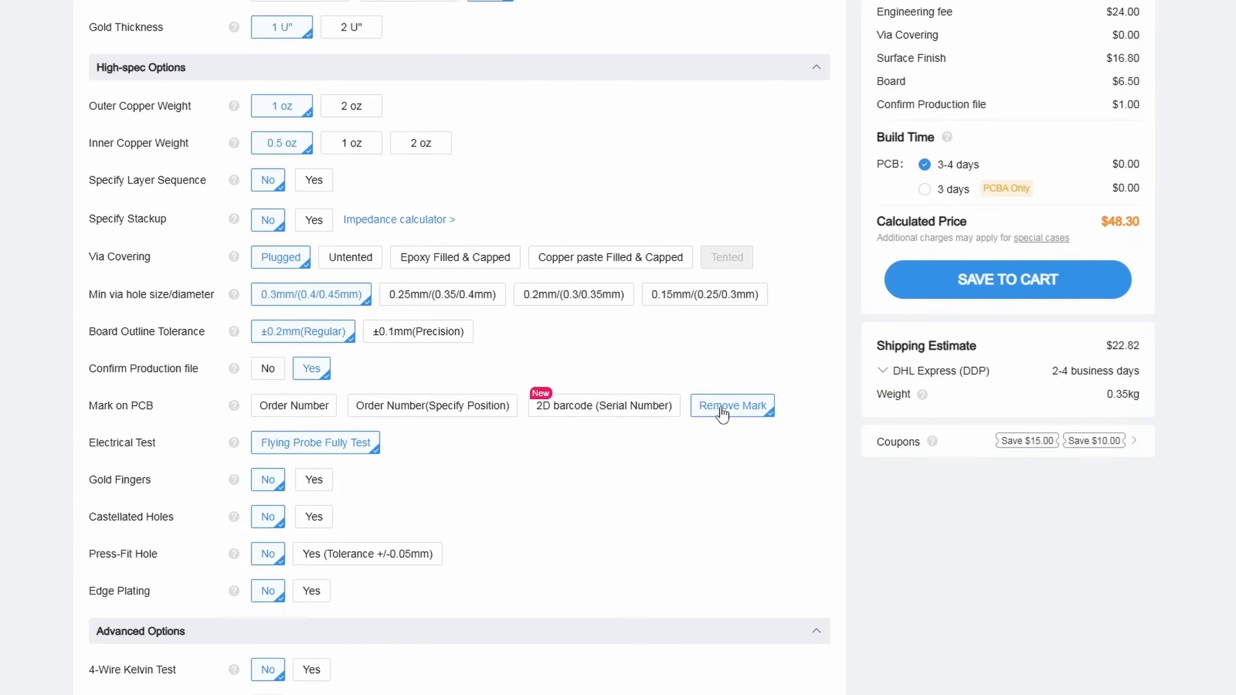
{"action": "scroll", "coordinate": [705, 457], "scroll_direction": "down", "scroll_amount": 9}
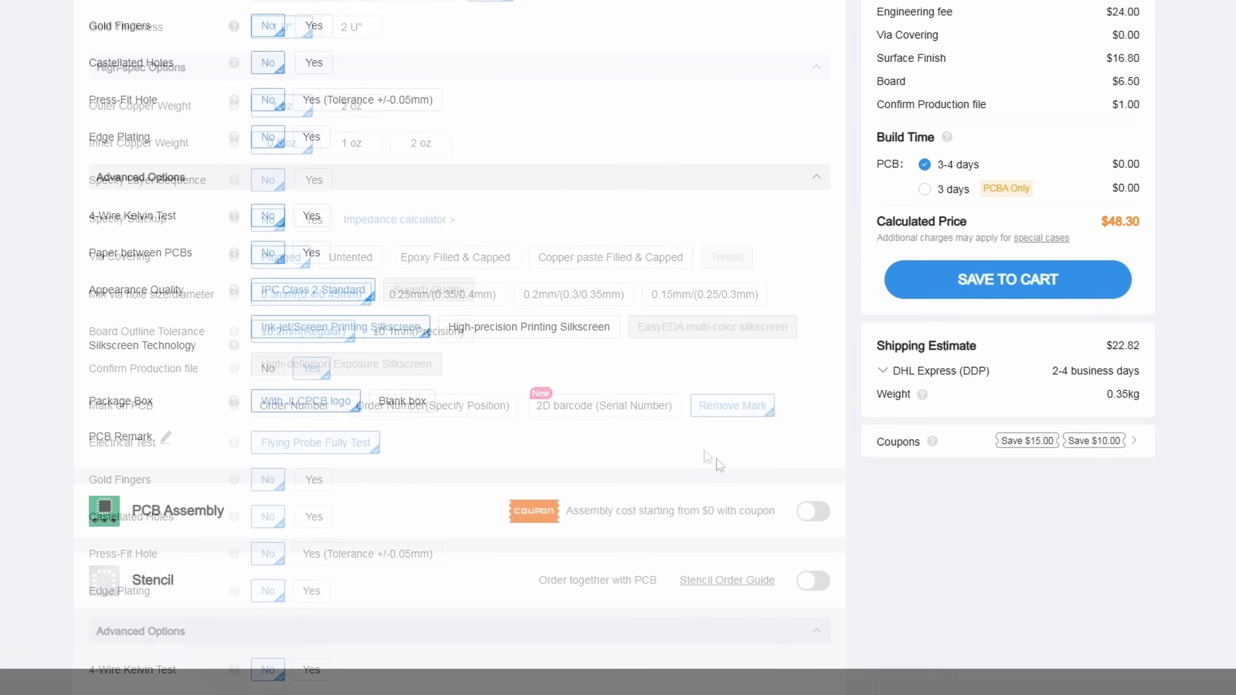
Enable Economic top-side PCB assembly for 5 boards with parts-placement confirmation.
{"action": "left_click", "coordinate": [813, 512]}
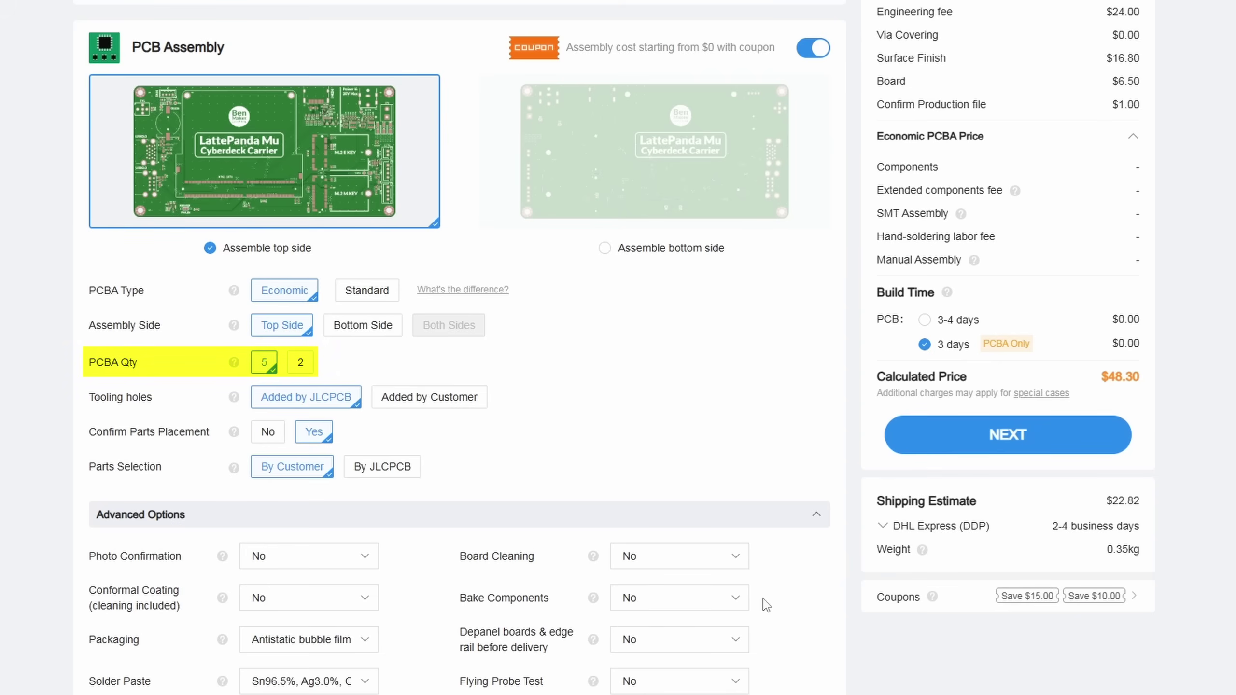
{"action": "left_click", "coordinate": [319, 431]}
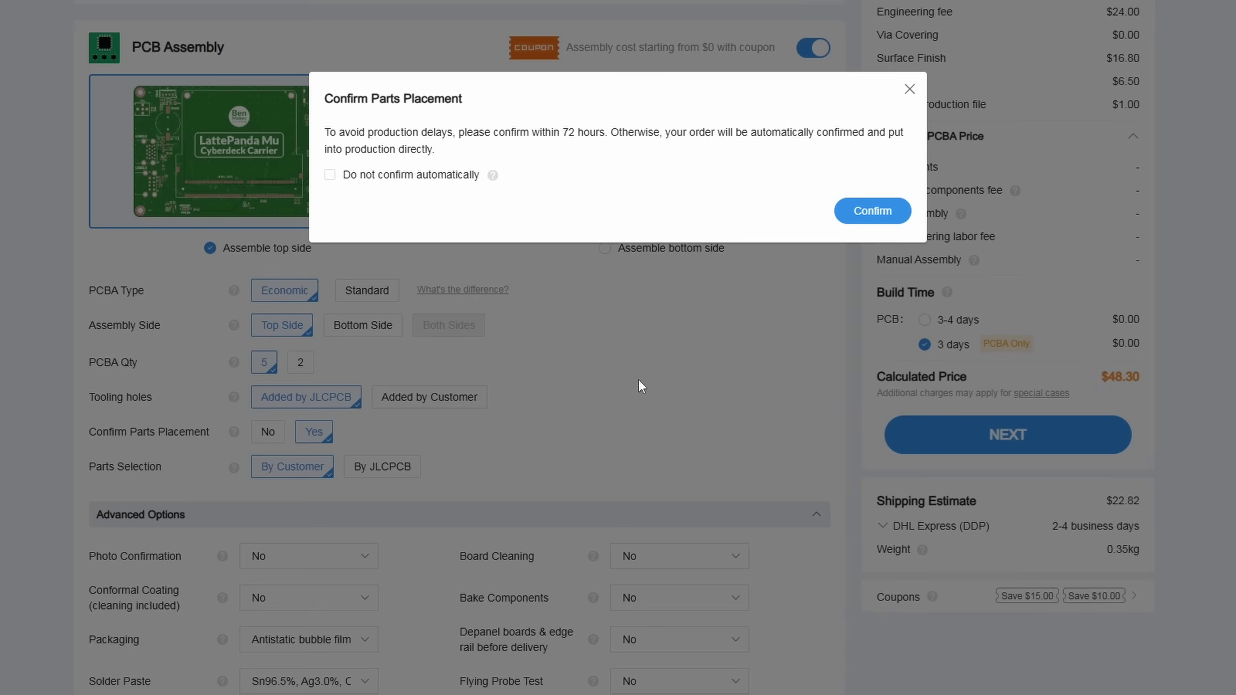
{"action": "left_click", "coordinate": [870, 210]}
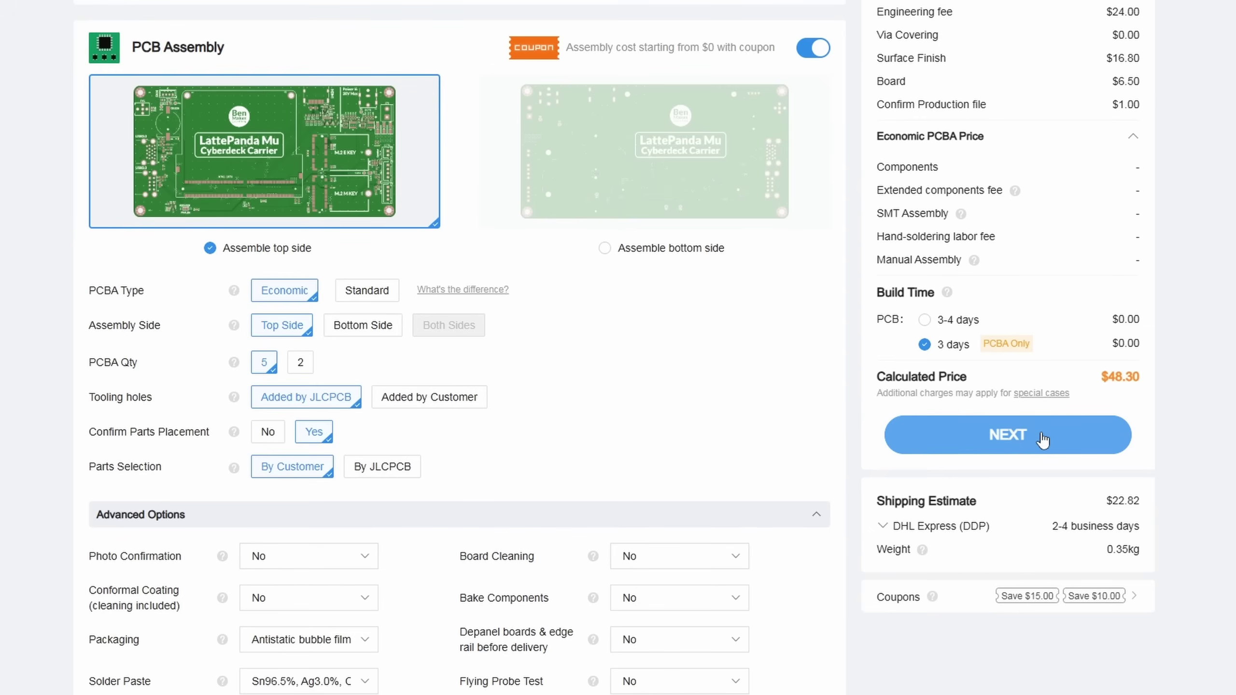
Advance past the assembly options and upload bom.csv as the BOM file.
{"action": "left_click", "coordinate": [1042, 438]}
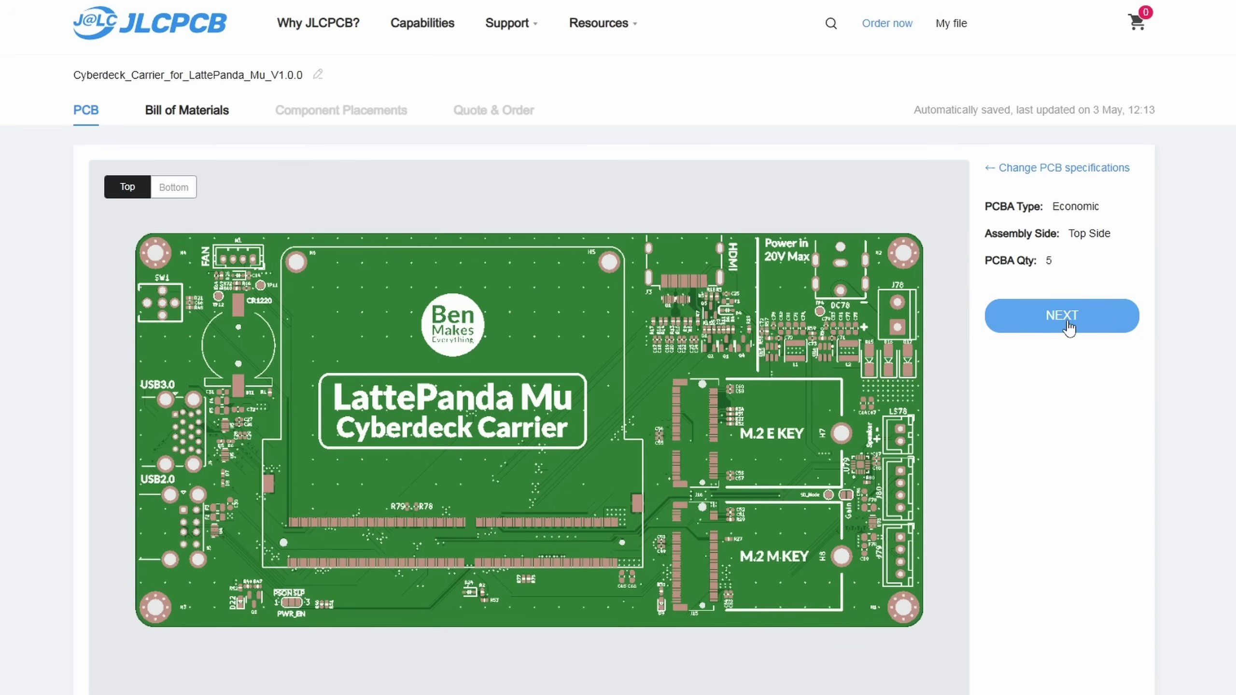
{"action": "left_click", "coordinate": [1065, 321]}
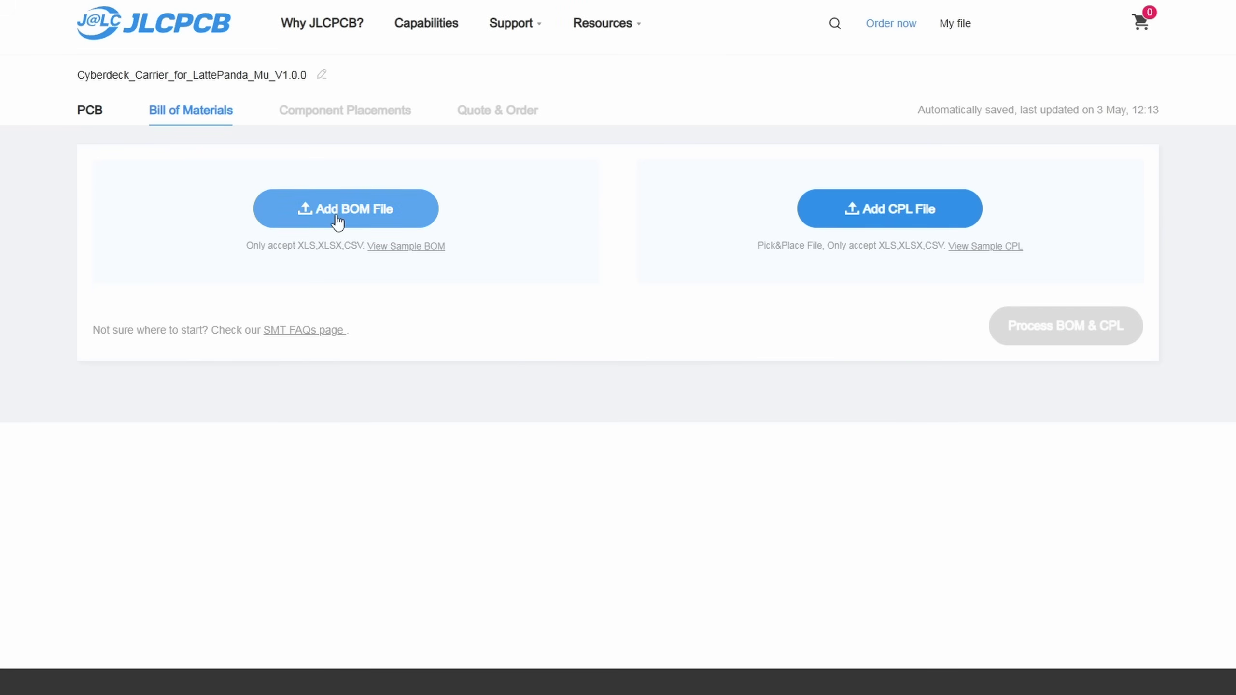
{"action": "left_click", "coordinate": [427, 253]}
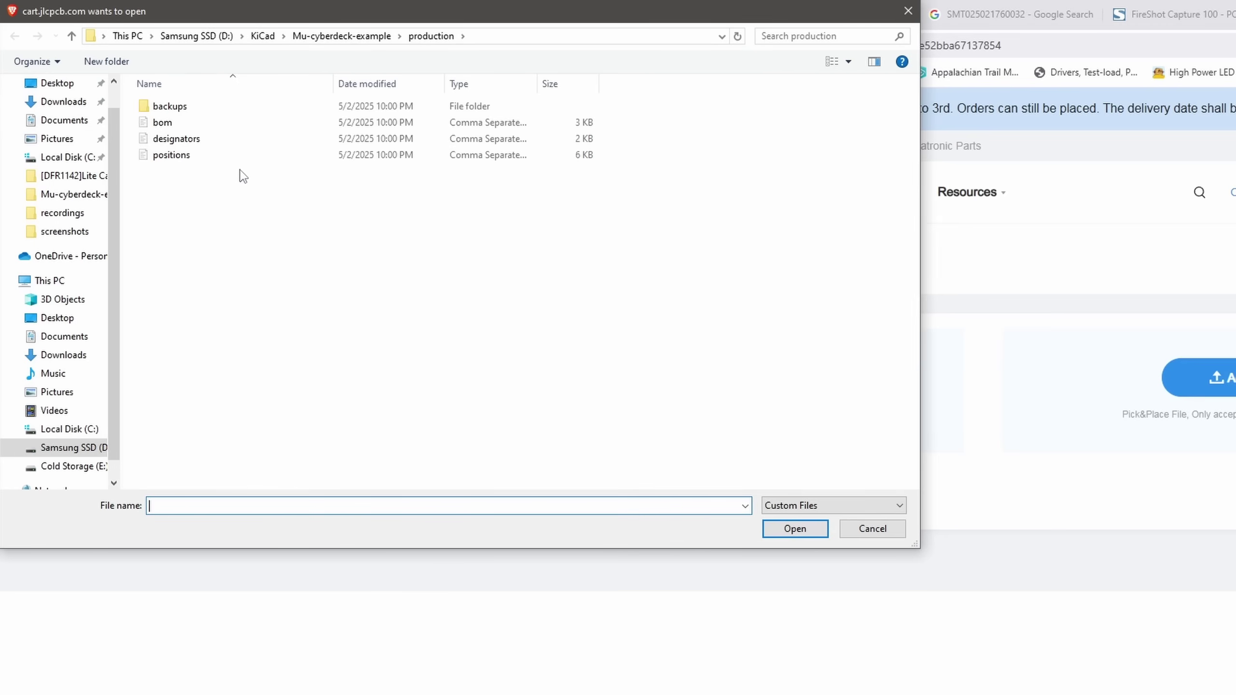
{"action": "left_click", "coordinate": [222, 131]}
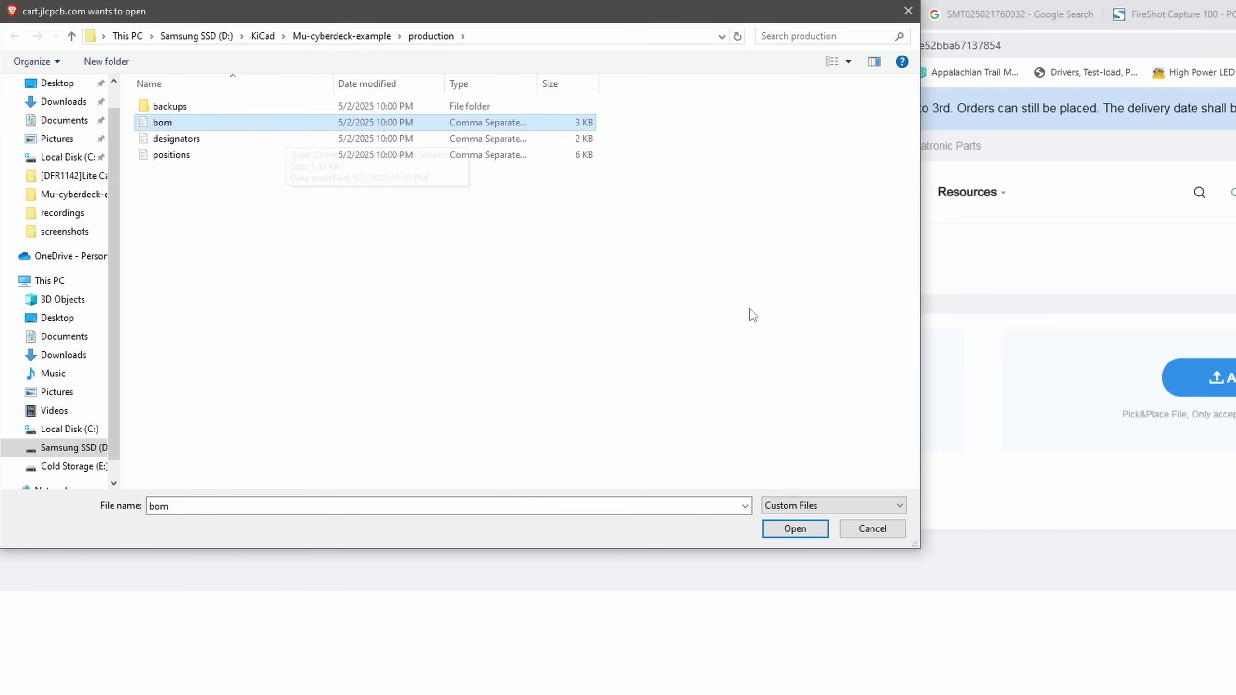
{"action": "left_click", "coordinate": [794, 528]}
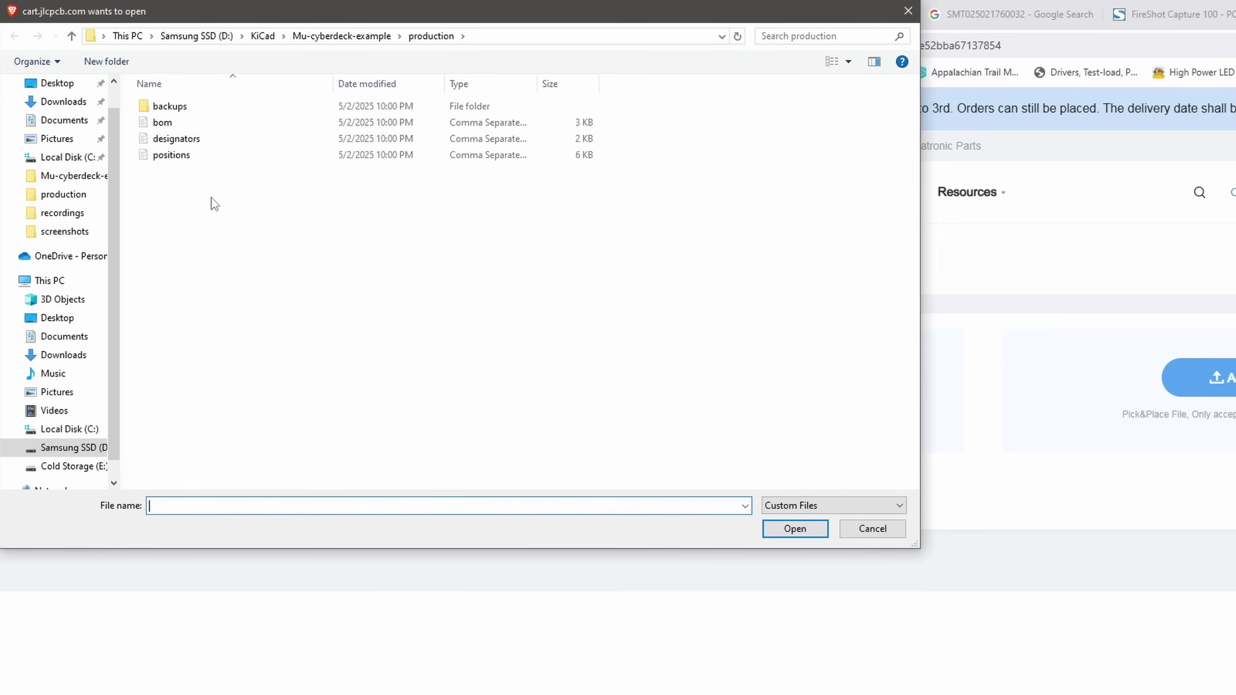
Upload positions.csv as the CPL file and process both, continuing past the TP2/TP4 warning.
{"action": "left_click", "coordinate": [171, 155]}
{"action": "left_click", "coordinate": [794, 529]}
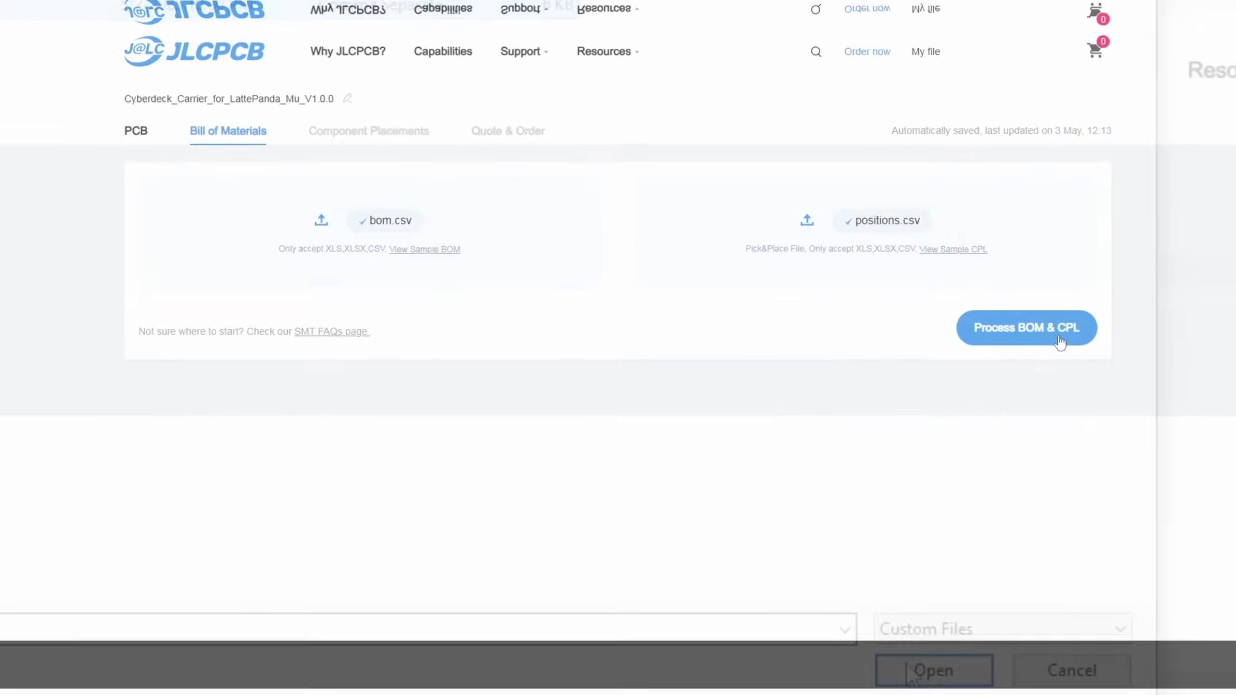
{"action": "left_click", "coordinate": [1059, 341]}
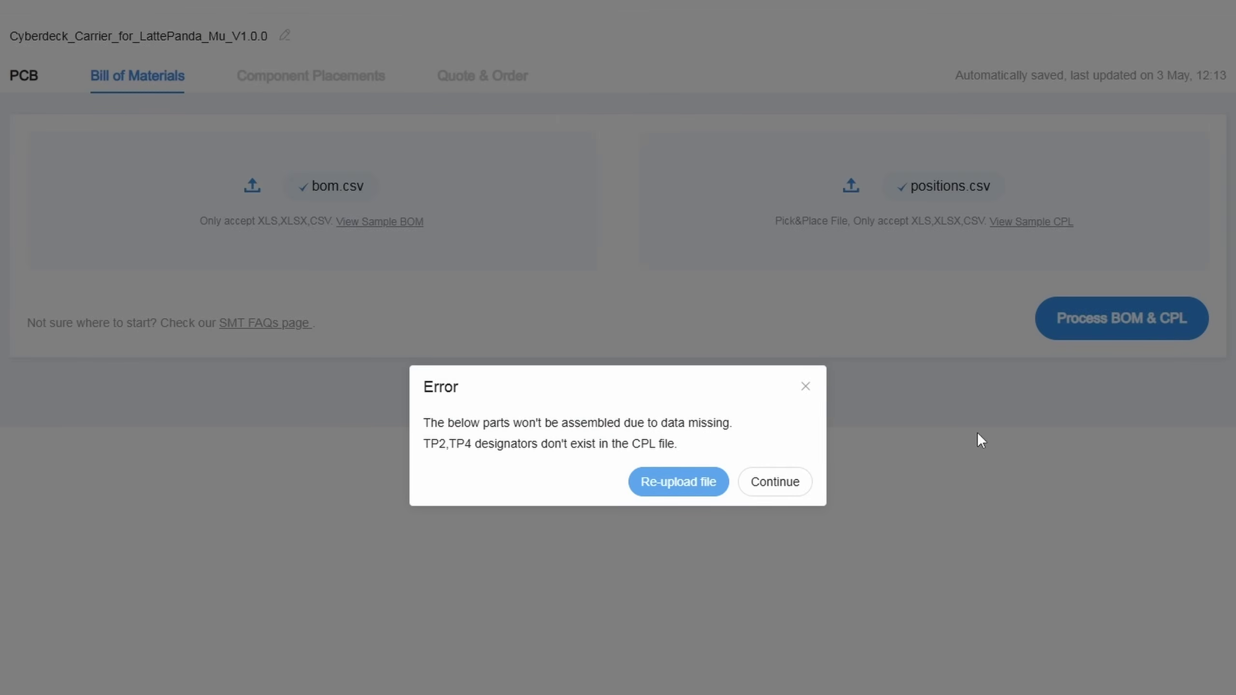
{"action": "left_click", "coordinate": [775, 491]}
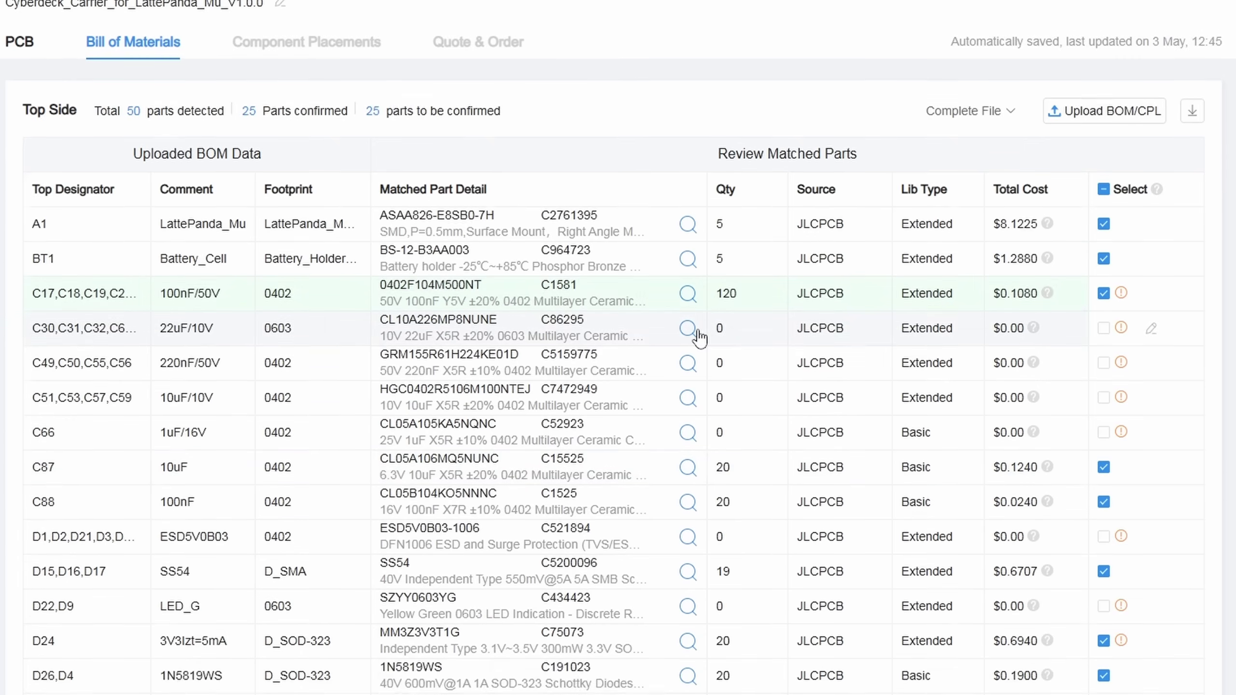
Search '22uF 10v 0603' for the C30 capacitor group and inspect the 0603X226M100NT part (C60077).
{"action": "left_click", "coordinate": [690, 360]}
{"action": "left_click", "coordinate": [192, 291]}
{"action": "key", "text": "BackSpace"}
{"action": "key", "text": "BackSpace"}
{"action": "key", "text": "BackSpace"}
{"action": "key", "text": "BackSpace"}
{"action": "type", "text": "10v 0"}
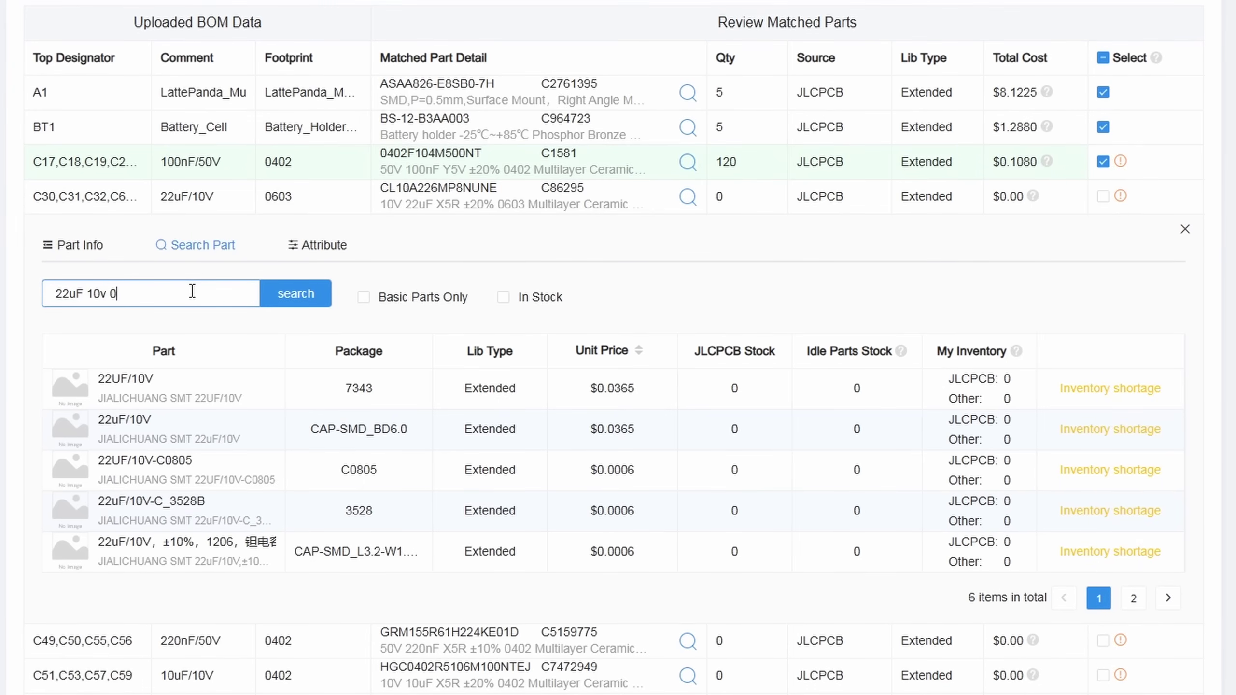
{"action": "type", "text": "603"}
{"action": "key", "text": "Return"}
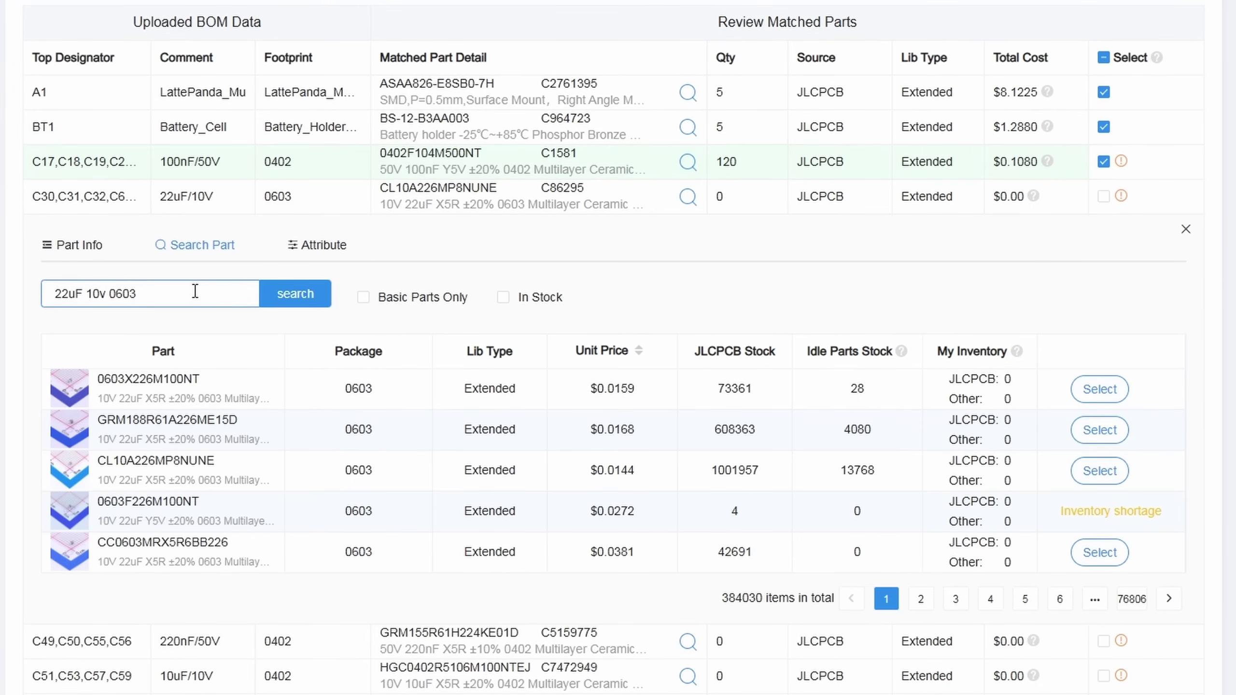
{"action": "left_click", "coordinate": [80, 395]}
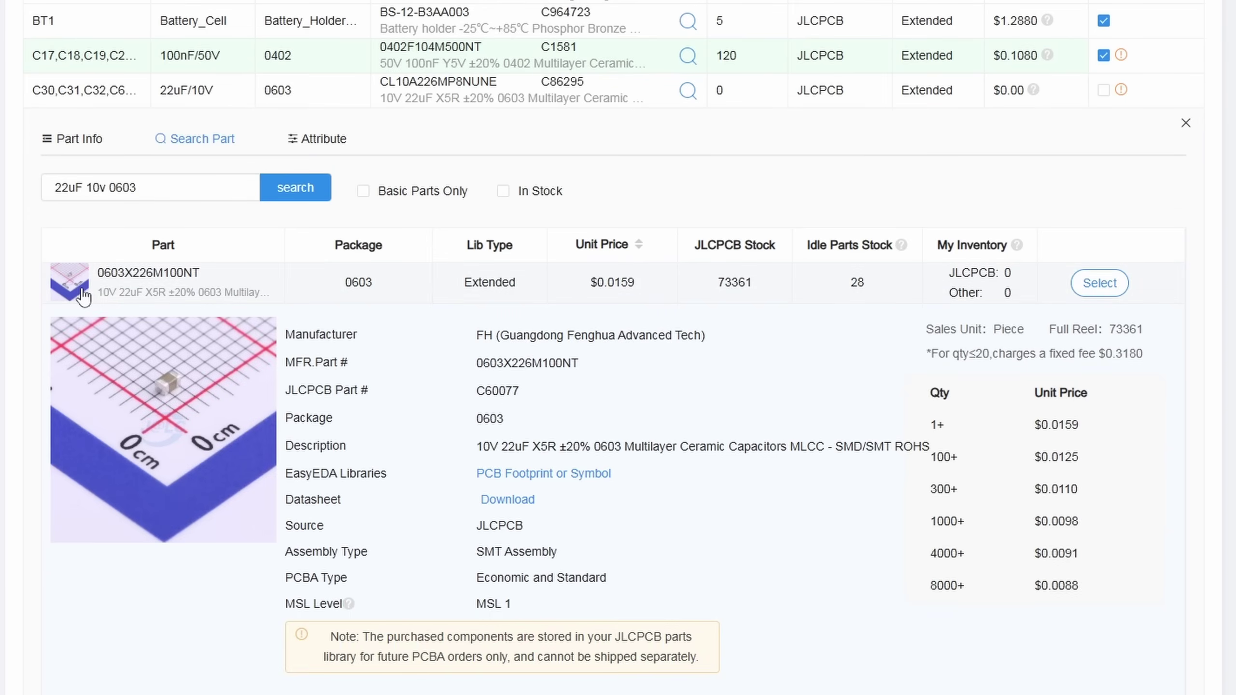
{"action": "left_click_drag", "start_coordinate": [505, 419], "coordinate": [474, 433]}
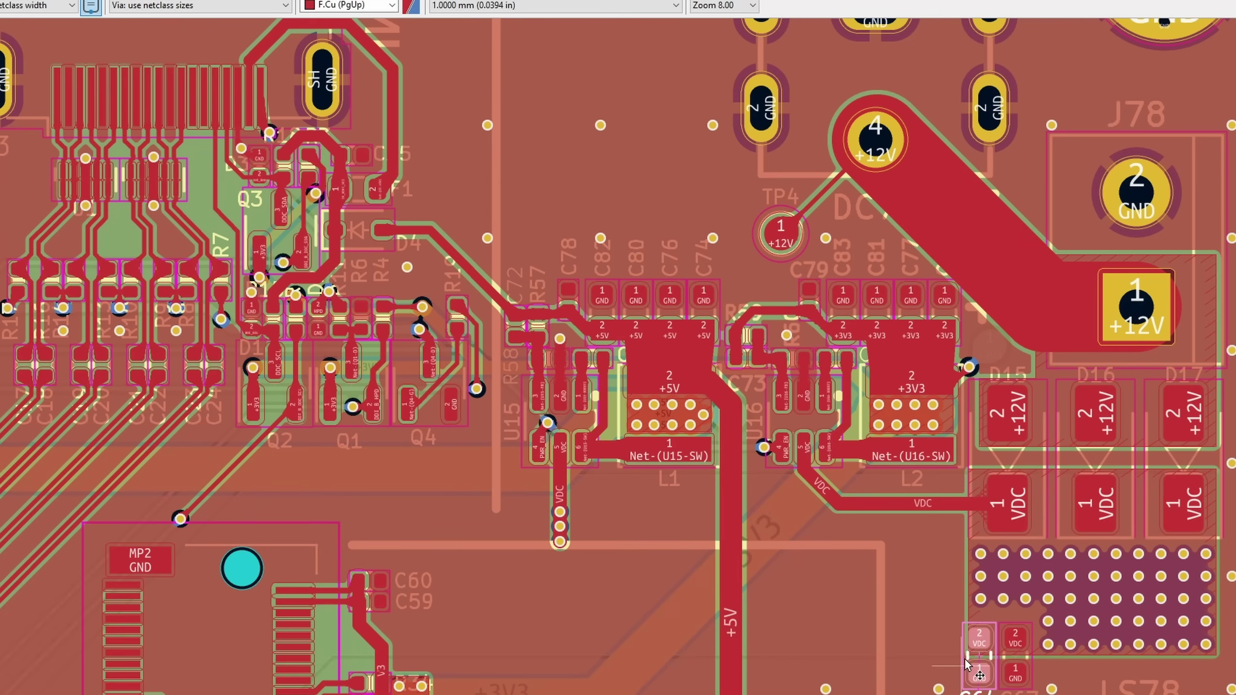
Check C64's SCH_Show_Footprint and Value fields in KiCad for 22uF/10V and 0603.
{"action": "double_click", "coordinate": [965, 658]}
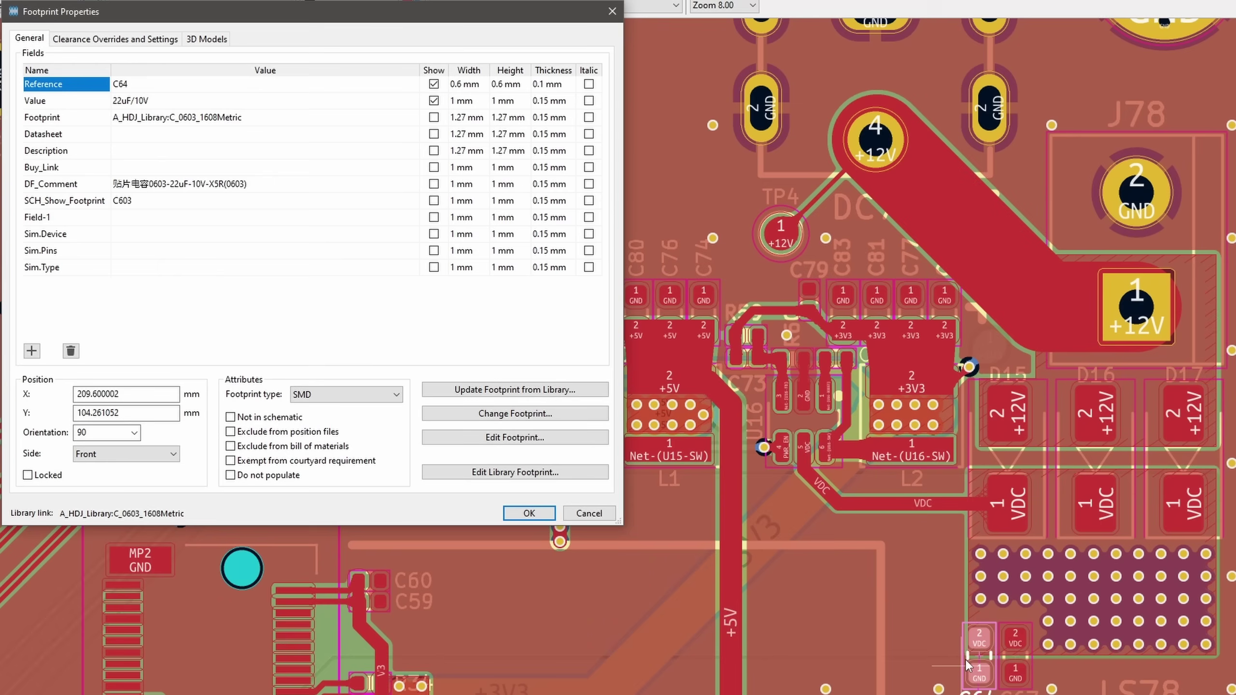
{"action": "left_click", "coordinate": [170, 204]}
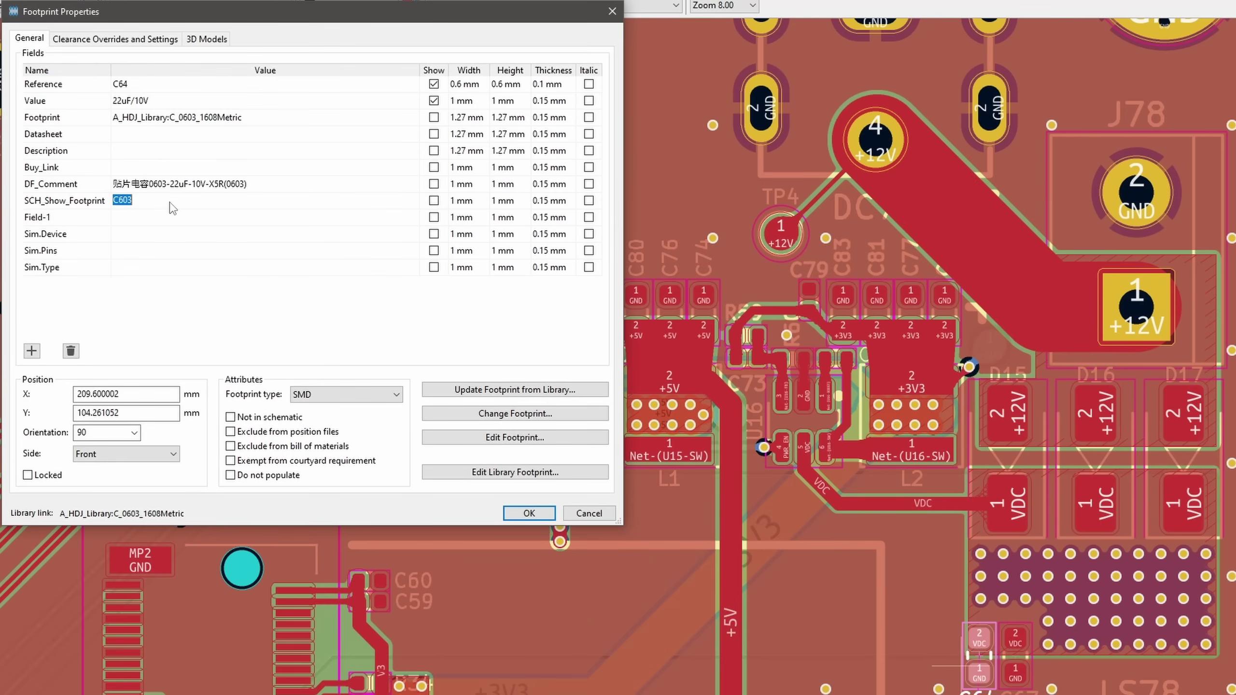
{"action": "left_click", "coordinate": [167, 102]}
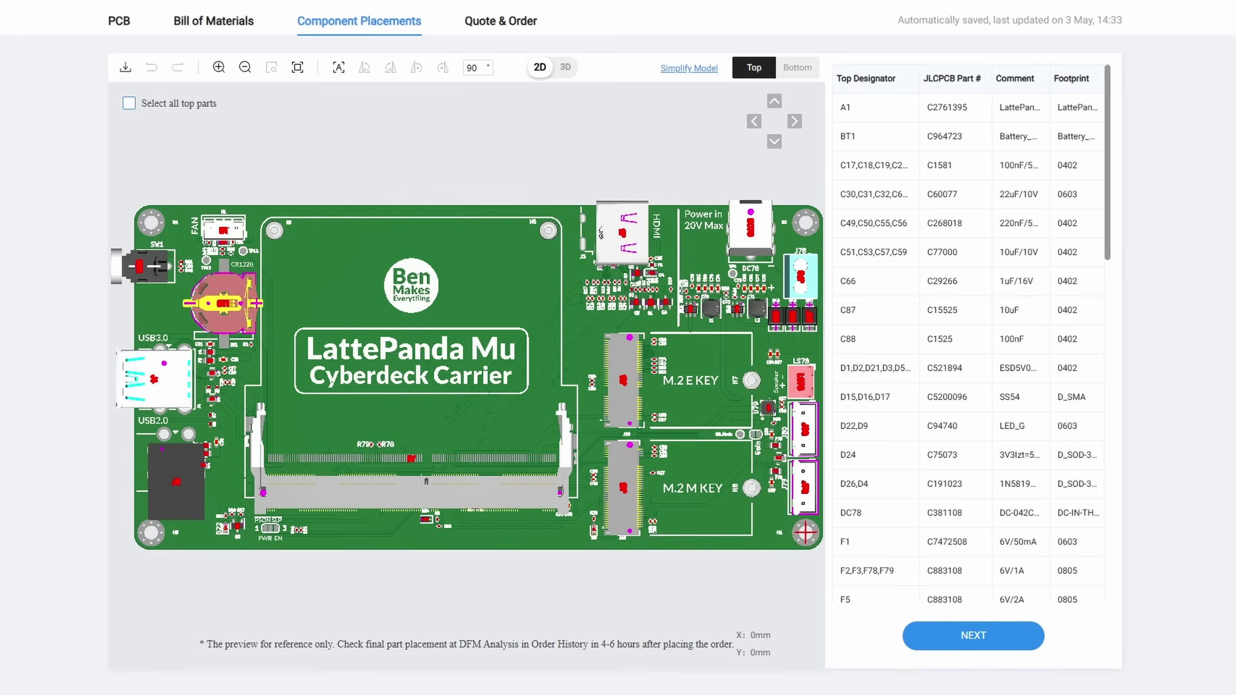
Rotate the HDMI connector J3 by 180°.
{"action": "scroll", "coordinate": [705, 214], "scroll_direction": "up", "scroll_amount": 4}
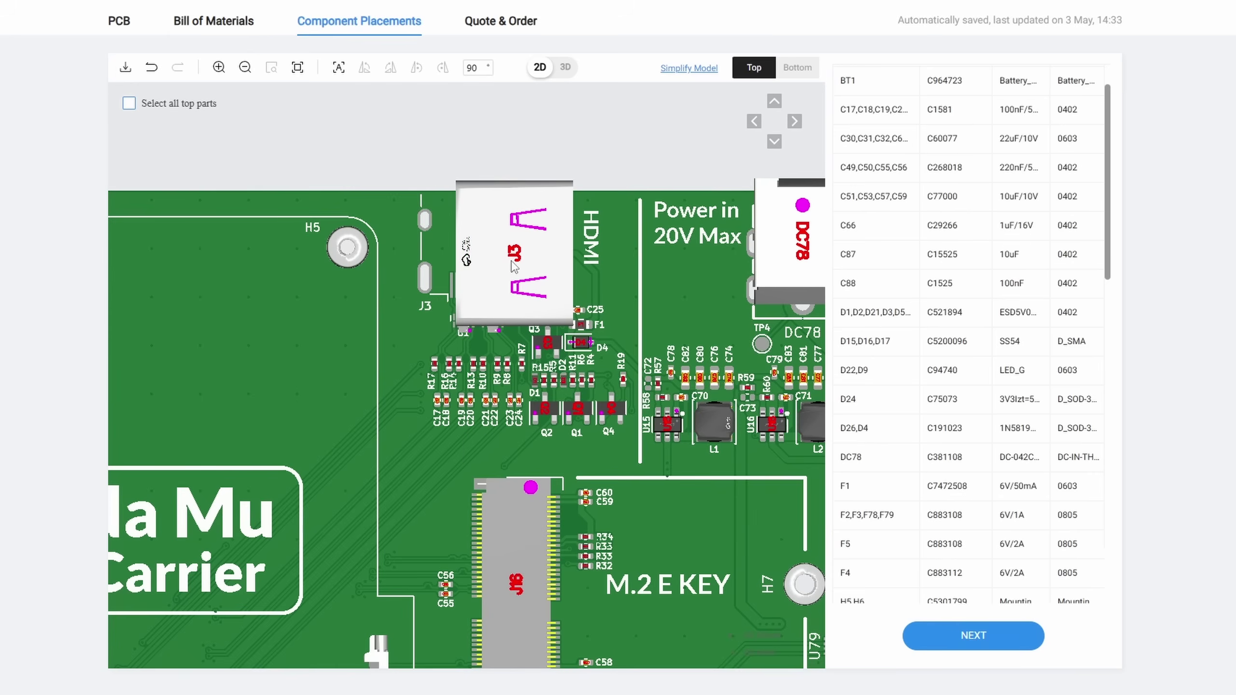
{"action": "left_click", "coordinate": [621, 237]}
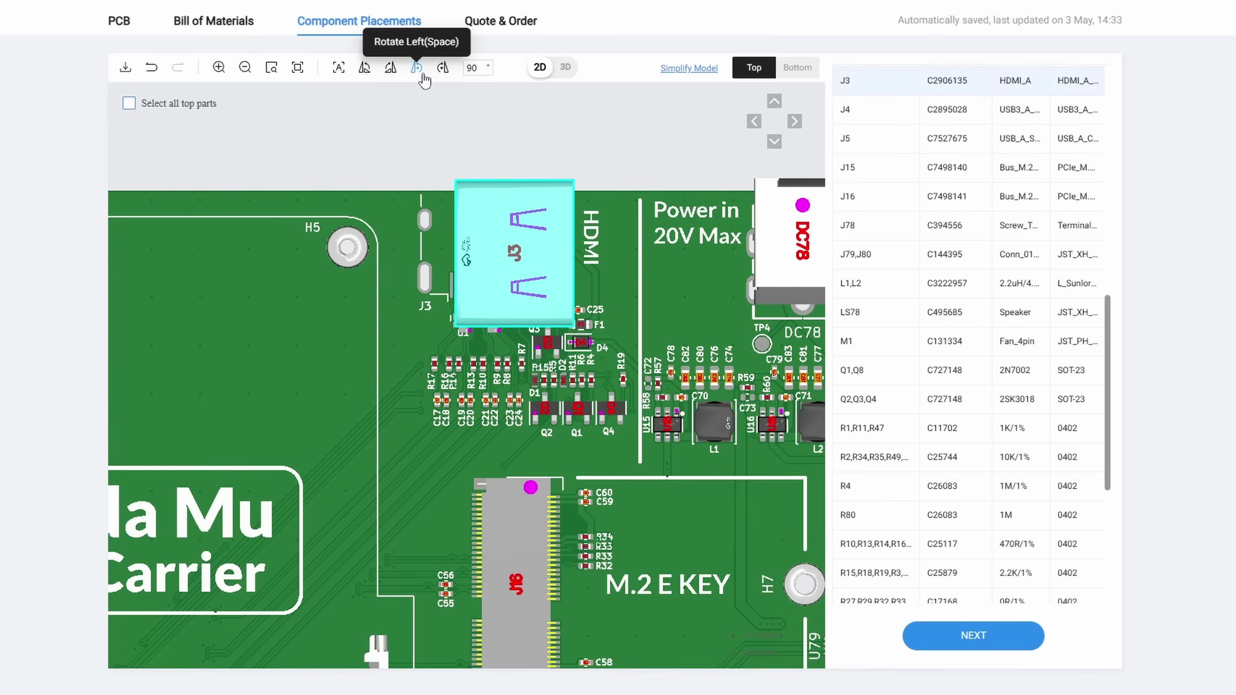
{"action": "left_click", "coordinate": [443, 68]}
{"action": "left_click", "coordinate": [443, 68]}
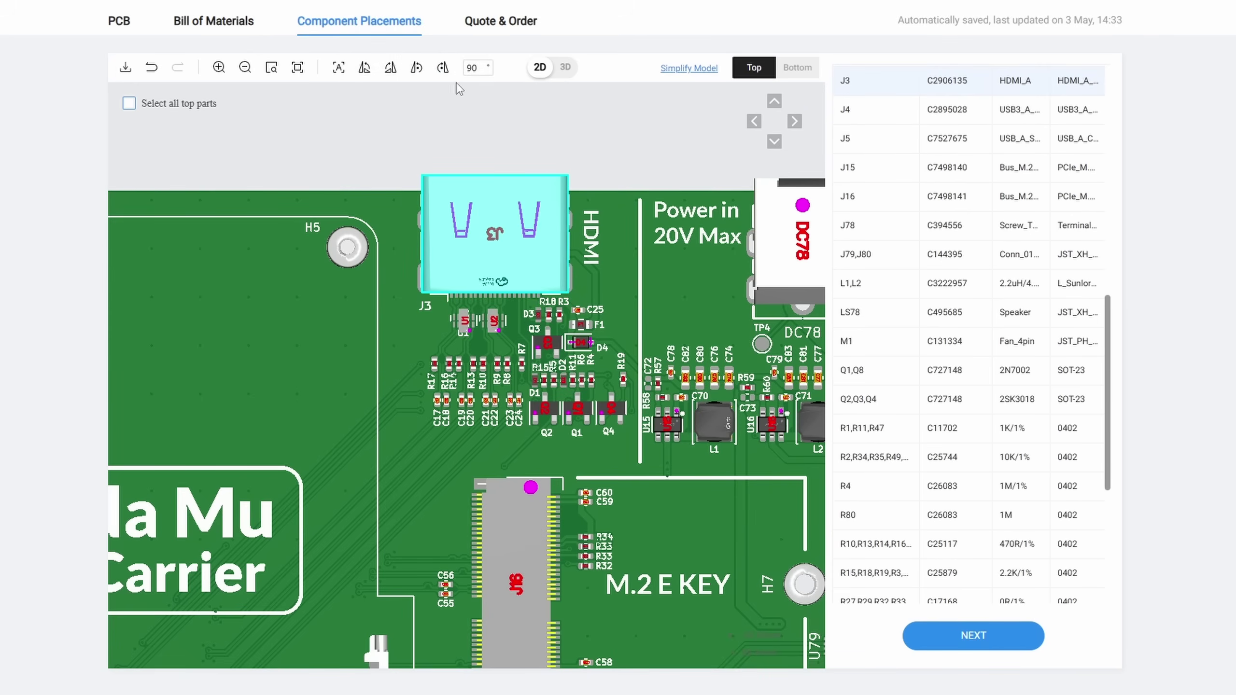
{"action": "left_click", "coordinate": [601, 161]}
Rotate chip U4 by 90° so it sits vertically.
{"action": "left_click_drag", "start_coordinate": [709, 343], "coordinate": [475, 272]}
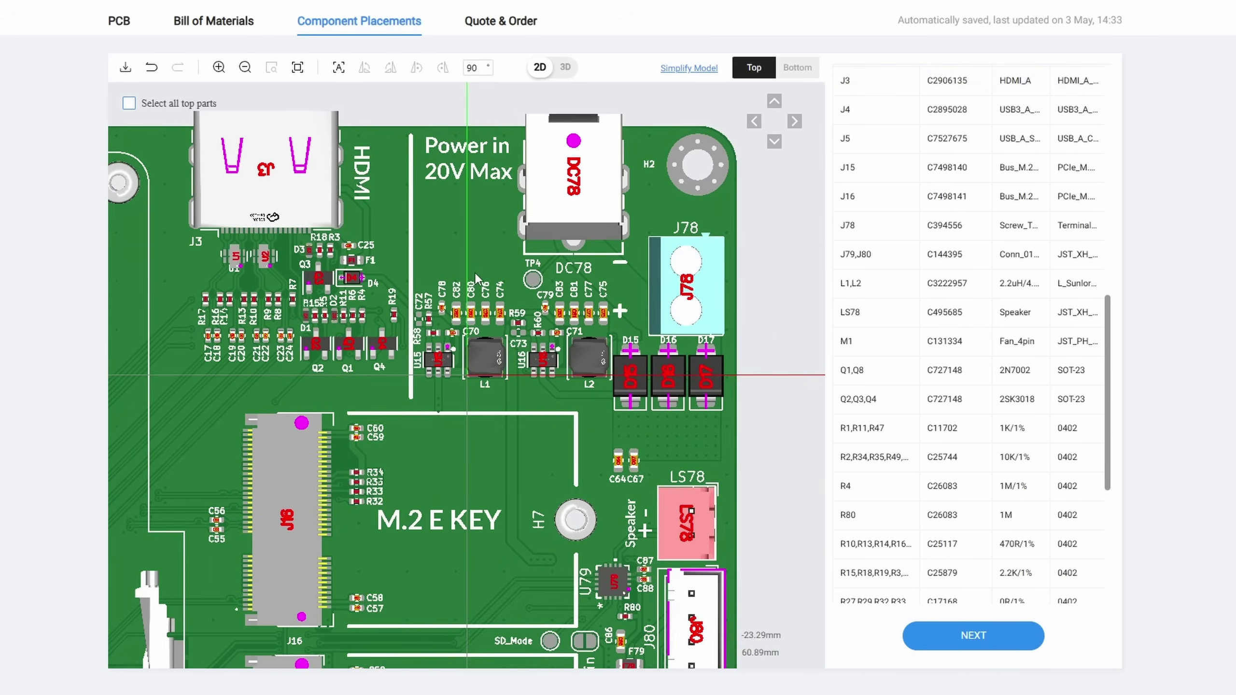
{"action": "left_click", "coordinate": [219, 67]}
{"action": "left_click", "coordinate": [219, 67]}
{"action": "left_click", "coordinate": [220, 67]}
{"action": "left_click", "coordinate": [504, 377]}
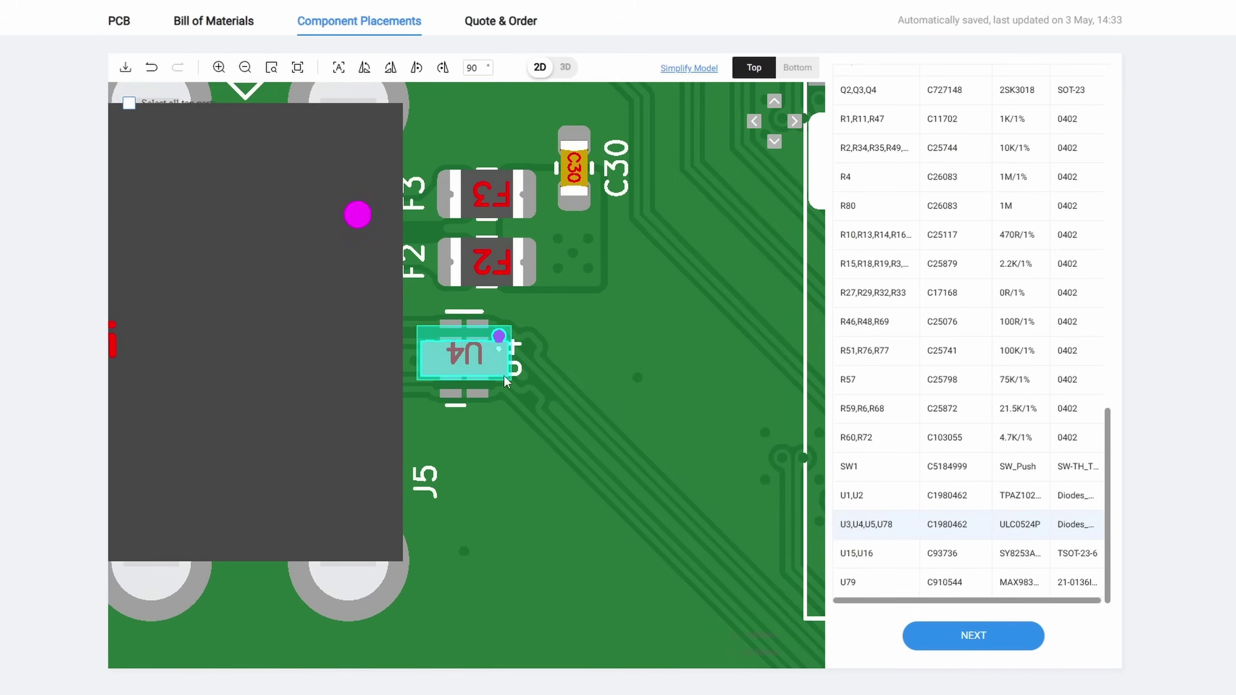
{"action": "left_click", "coordinate": [441, 71]}
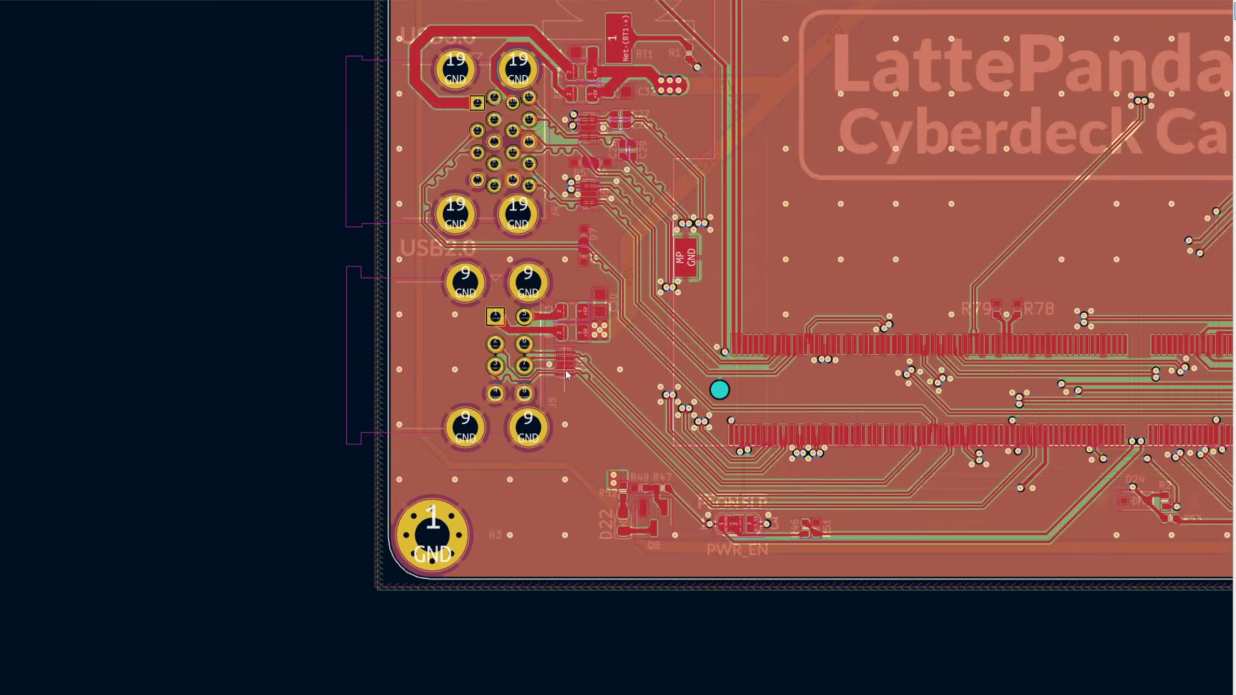
Rotate the J80 connector 180° to match its footprint, then select connector A1.
{"action": "scroll", "coordinate": [566, 369], "scroll_direction": "up", "scroll_amount": 8}
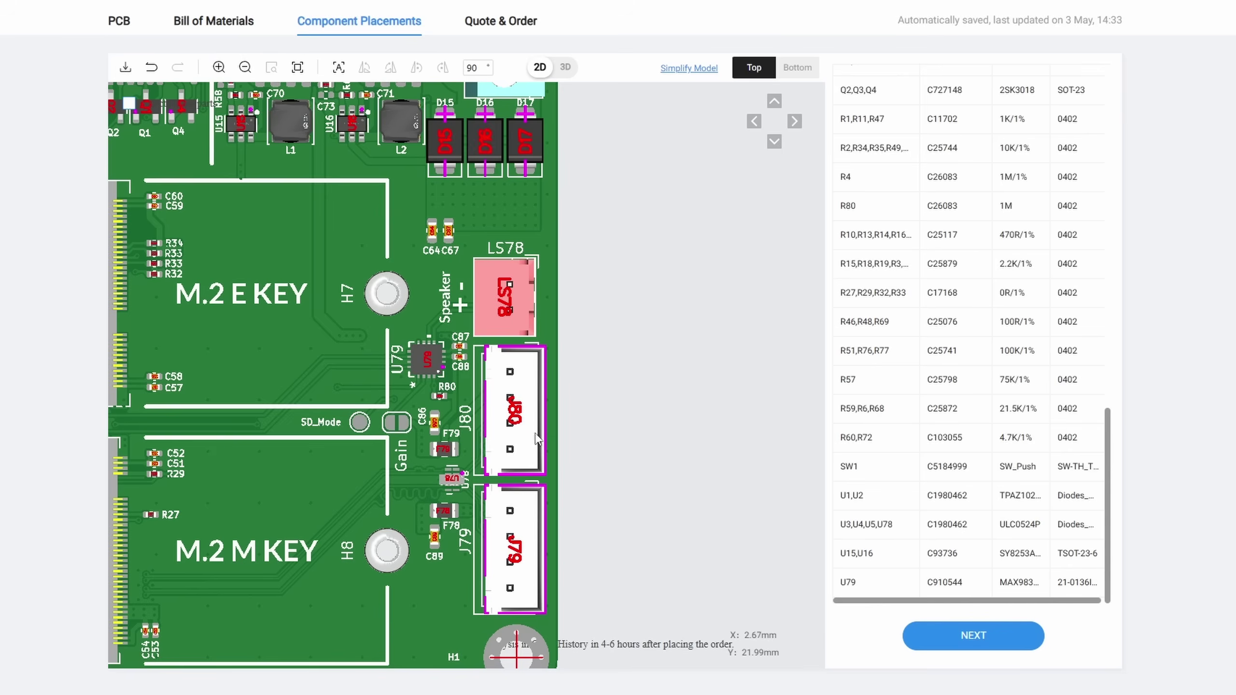
{"action": "left_click", "coordinate": [537, 438]}
{"action": "scroll", "coordinate": [530, 439], "scroll_direction": "up", "scroll_amount": 4}
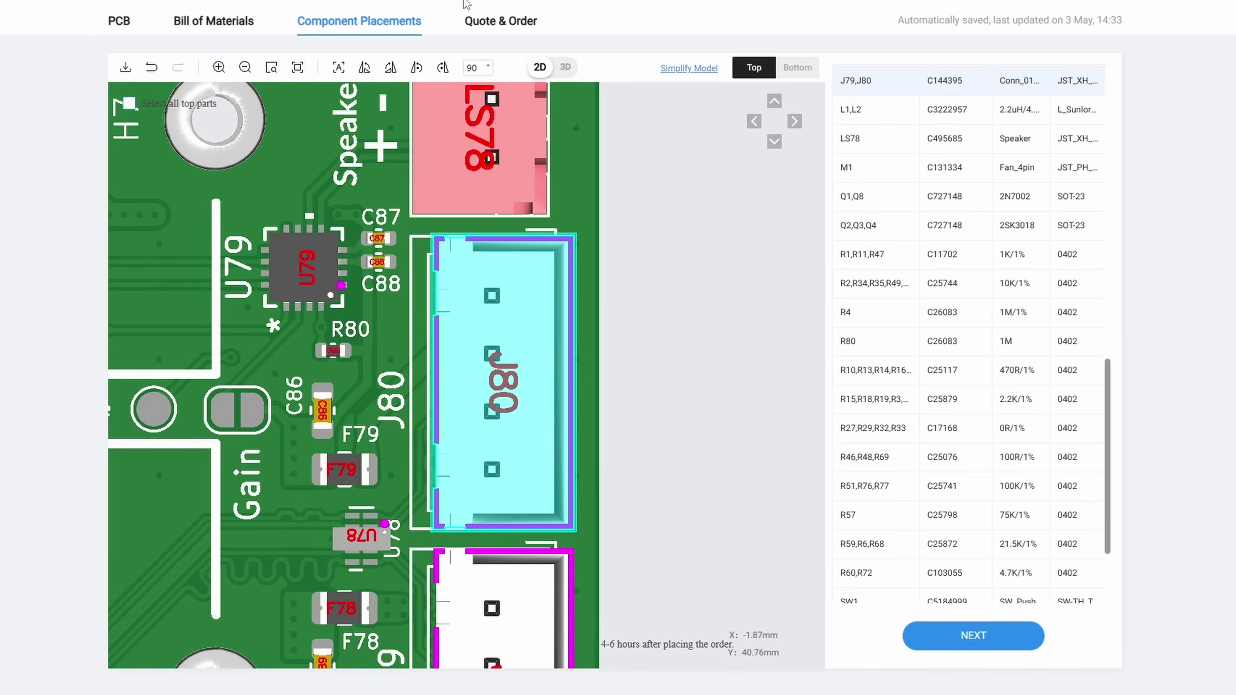
{"action": "left_click", "coordinate": [442, 67]}
{"action": "left_click", "coordinate": [442, 68]}
{"action": "left_click", "coordinate": [671, 292]}
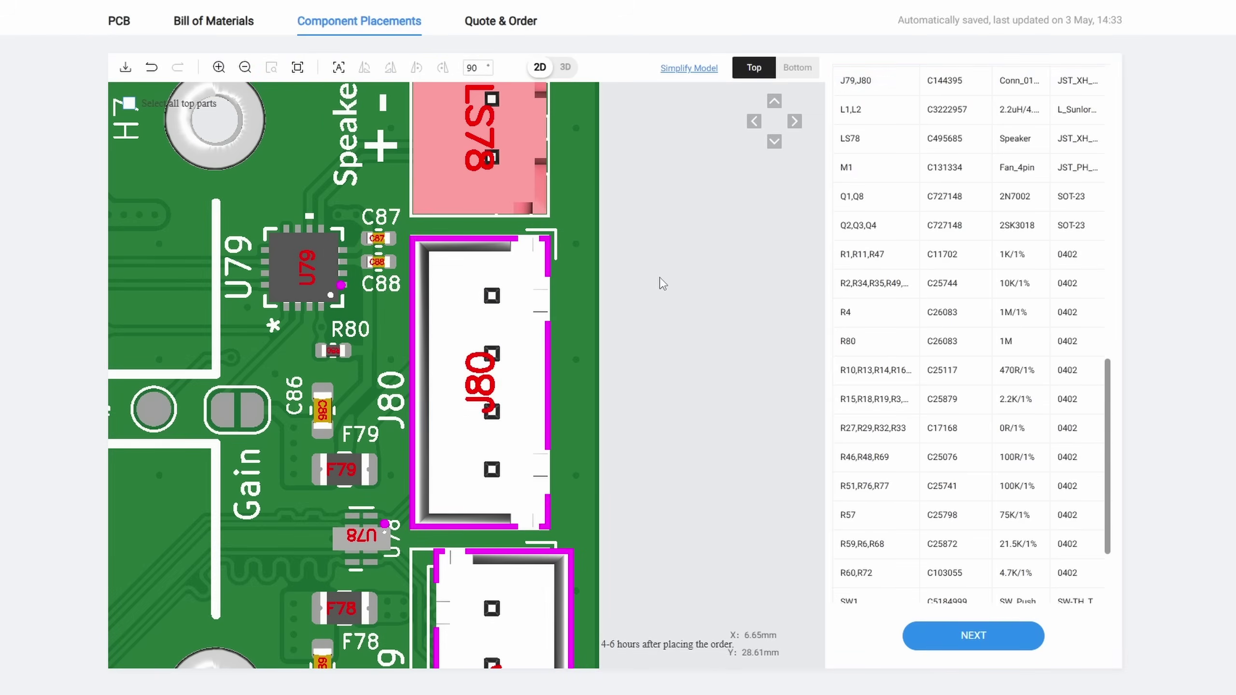
{"action": "scroll", "coordinate": [663, 282], "scroll_direction": "down", "scroll_amount": 3}
{"action": "left_click", "coordinate": [629, 397]}
{"action": "scroll", "coordinate": [631, 397], "scroll_direction": "up", "scroll_amount": 4}
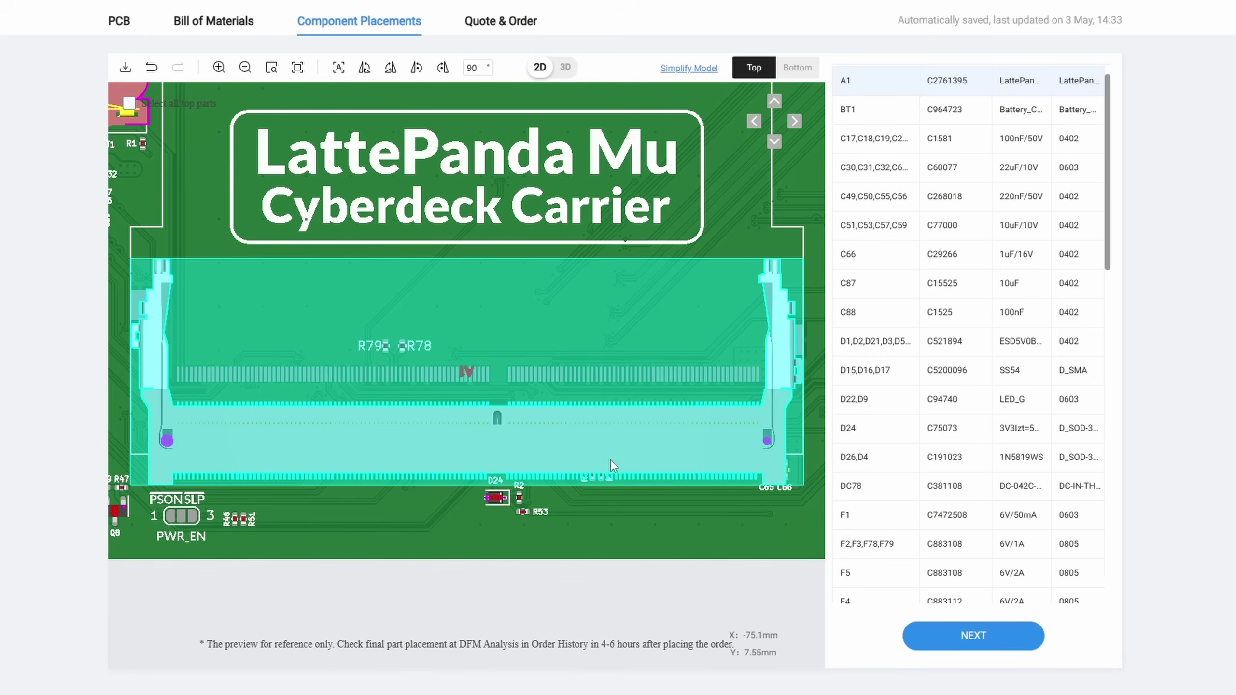
Nudge A1 up, check the board underside in 3D, and shift the connector three steps left.
{"action": "key", "text": "Up"}
{"action": "key", "text": "Up"}
{"action": "key", "text": "Up"}
{"action": "key", "text": "Up"}
{"action": "key", "text": "Up"}
{"action": "key", "text": "Up"}
{"action": "key", "text": "Up"}
{"action": "key", "text": "Up"}
{"action": "key", "text": "Up"}
{"action": "key", "text": "Up"}
{"action": "key", "text": "Up"}
{"action": "key", "text": "Up"}
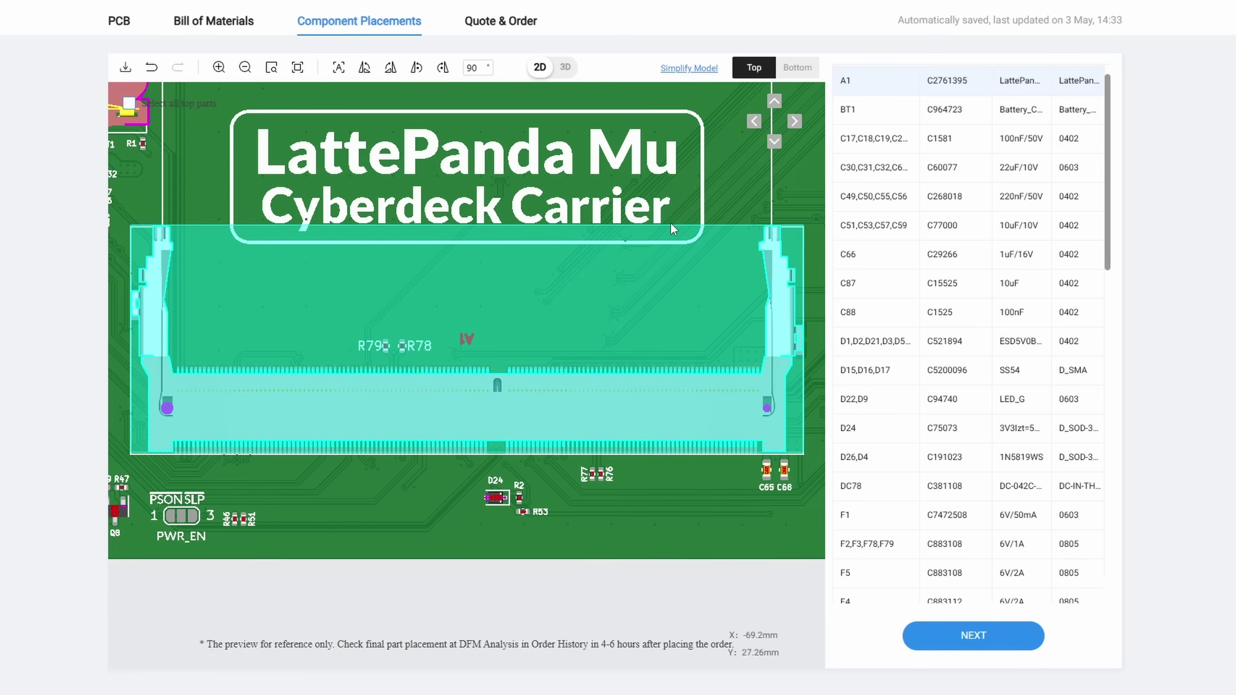
{"action": "left_click", "coordinate": [565, 68]}
{"action": "left_click_drag", "start_coordinate": [573, 525], "coordinate": [641, 151]}
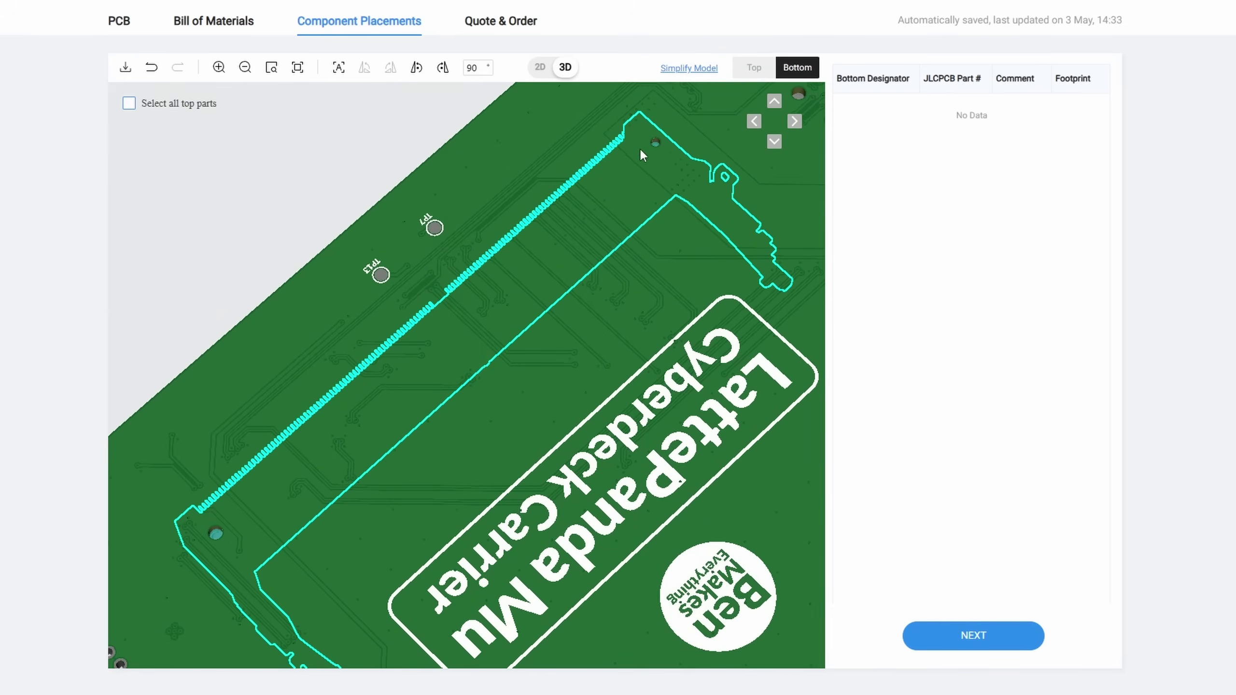
{"action": "left_click", "coordinate": [540, 67]}
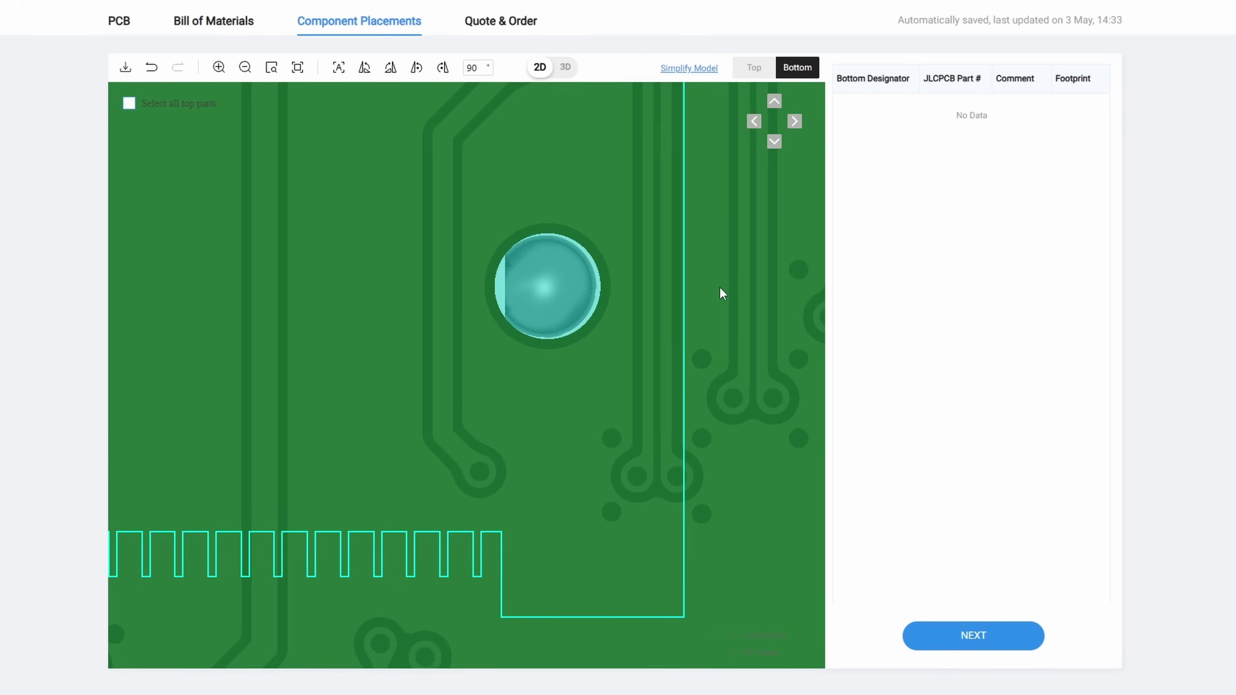
{"action": "key", "text": "Left"}
{"action": "key", "text": "Left"}
{"action": "key", "text": "Left"}
{"action": "key", "text": "Left"}
{"action": "key", "text": "Left"}
{"action": "key", "text": "Left"}
{"action": "key", "text": "Left"}
{"action": "key", "text": "Left"}
{"action": "key", "text": "Left"}
{"action": "key", "text": "Left"}
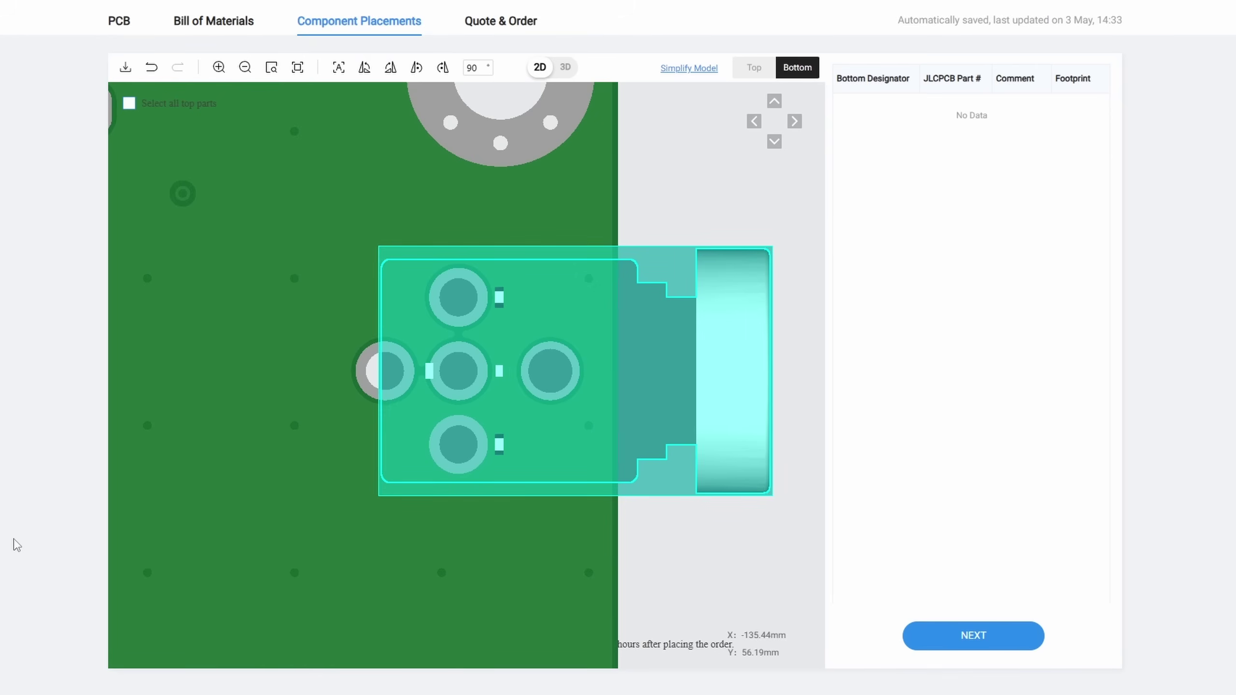
{"action": "key", "text": "Left"}
{"action": "key", "text": "Left"}
{"action": "key", "text": "Left"}
{"action": "key", "text": "Left"}
{"action": "key", "text": "Left"}
{"action": "key", "text": "Left"}
{"action": "key", "text": "Left"}
{"action": "key", "text": "Left"}
{"action": "key", "text": "Left"}
{"action": "key", "text": "Left"}
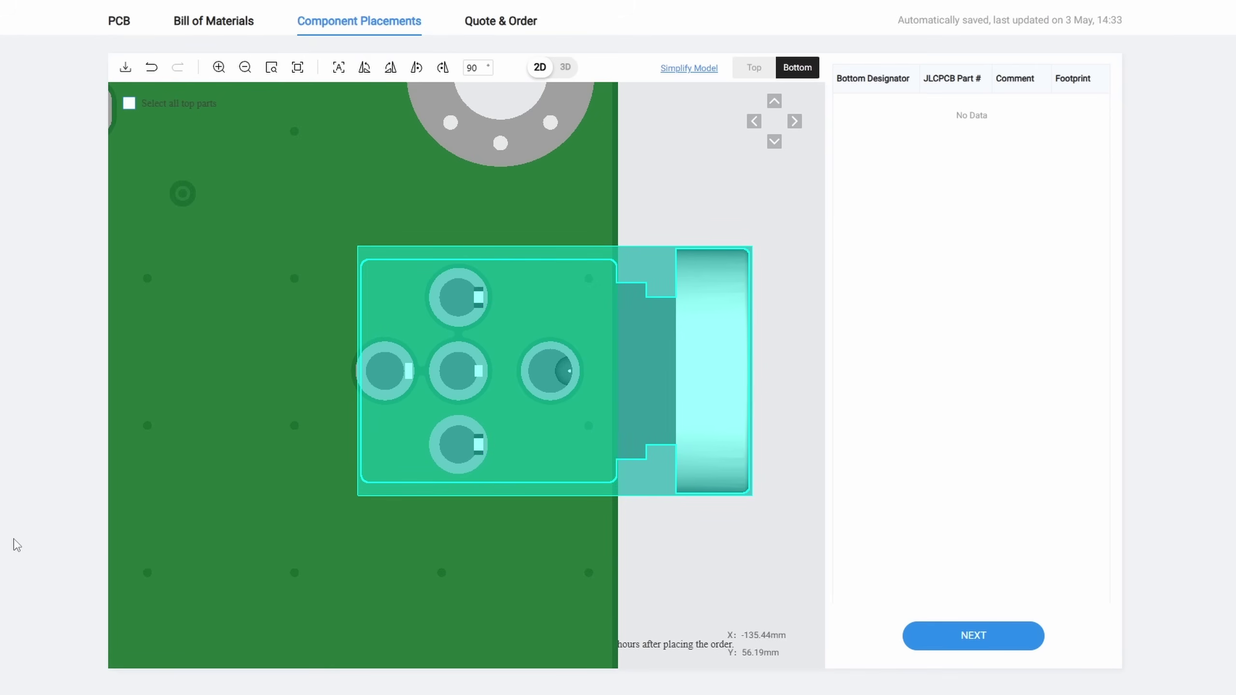
{"action": "key", "text": "Left"}
{"action": "key", "text": "Left"}
{"action": "key", "text": "Left"}
{"action": "key", "text": "Left"}
{"action": "key", "text": "Left"}
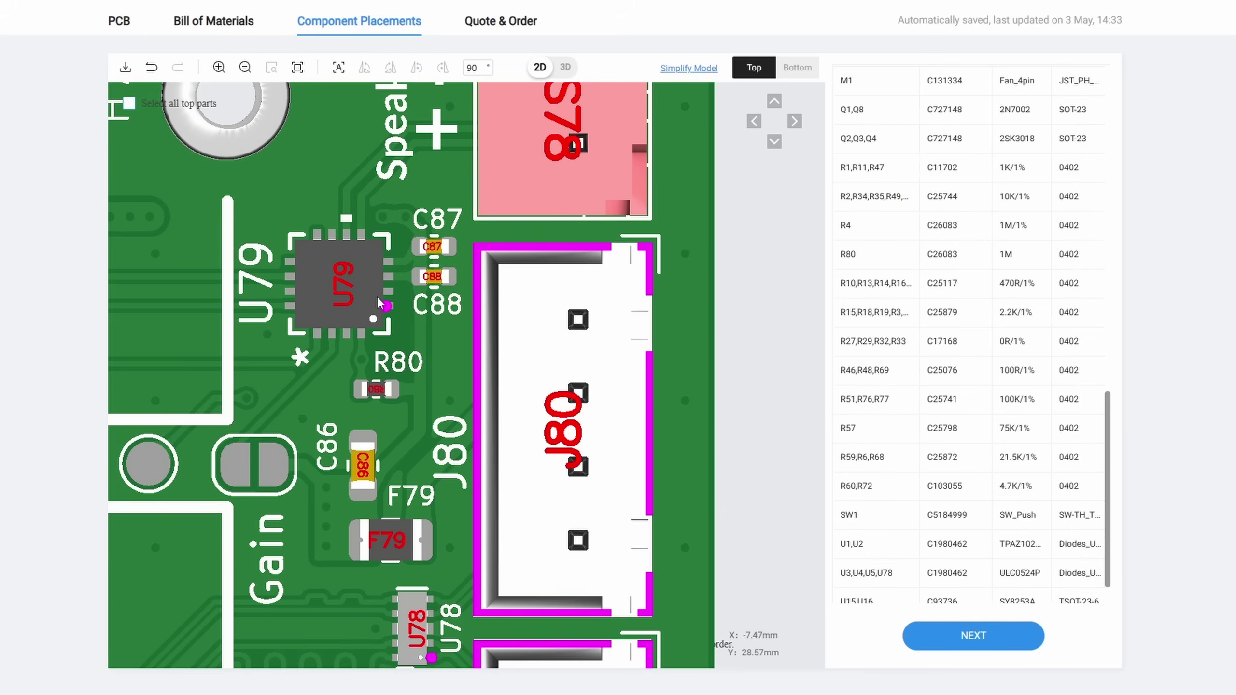
Rotate U79 through six quarter turns until its pin 1 orientation is correct.
{"action": "left_click", "coordinate": [381, 303]}
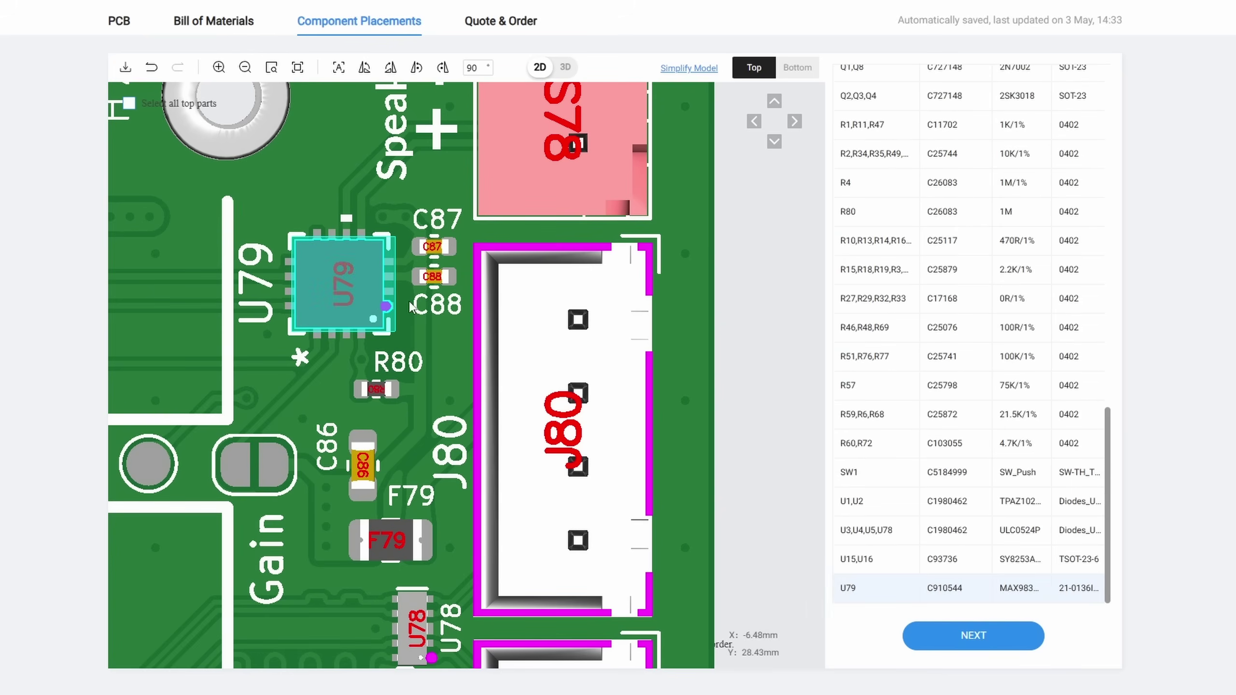
{"action": "left_click", "coordinate": [442, 68]}
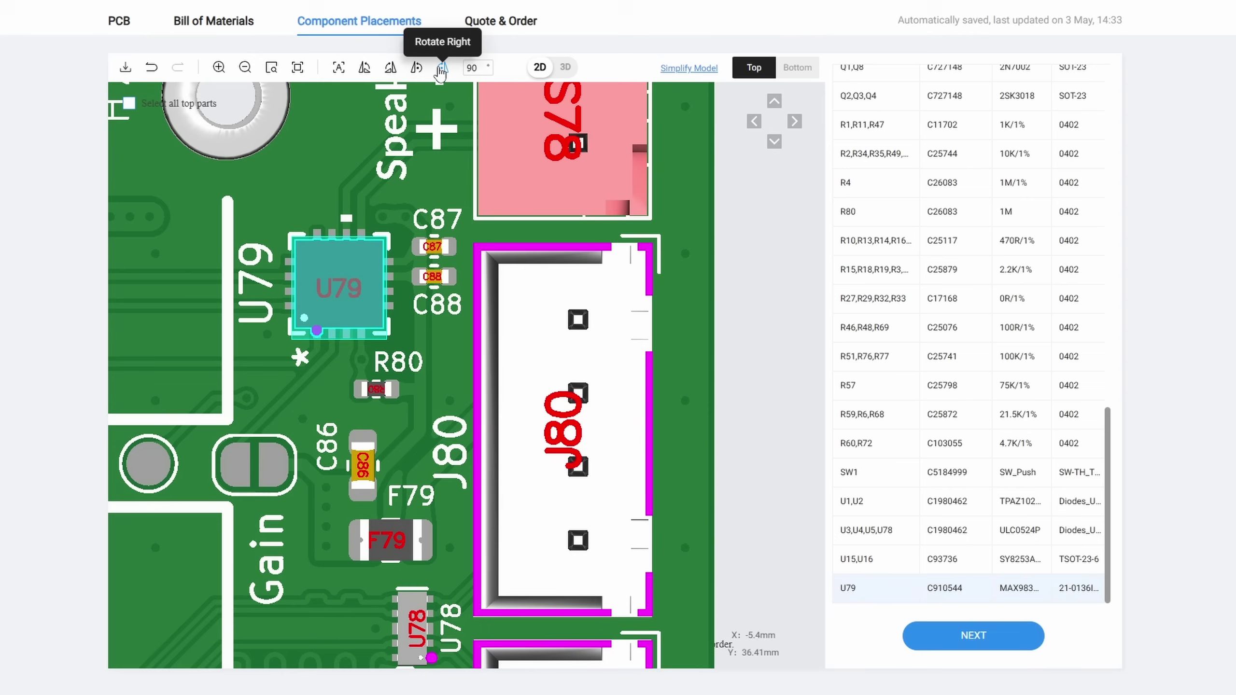
{"action": "left_click", "coordinate": [441, 69]}
{"action": "left_click", "coordinate": [441, 69]}
{"action": "left_click", "coordinate": [441, 69]}
{"action": "left_click", "coordinate": [441, 68]}
{"action": "left_click", "coordinate": [441, 69]}
{"action": "left_click", "coordinate": [441, 68]}
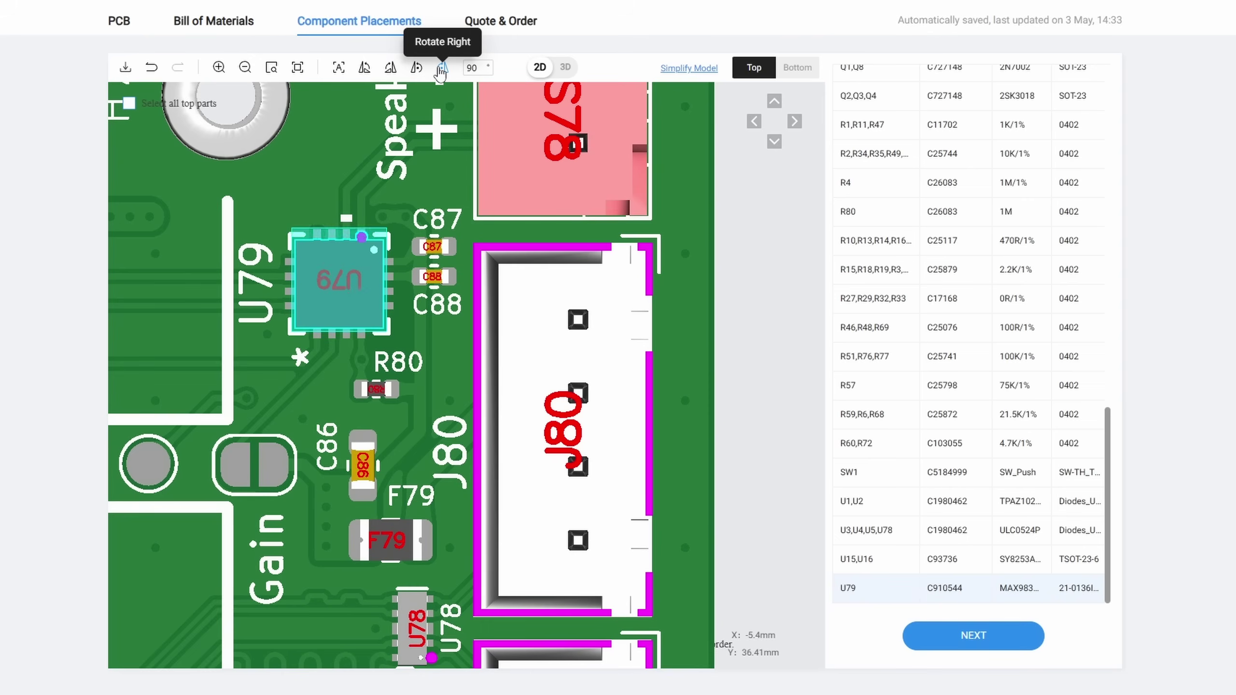
{"action": "left_click", "coordinate": [441, 68]}
{"action": "left_click", "coordinate": [441, 69]}
{"action": "left_click", "coordinate": [404, 372]}
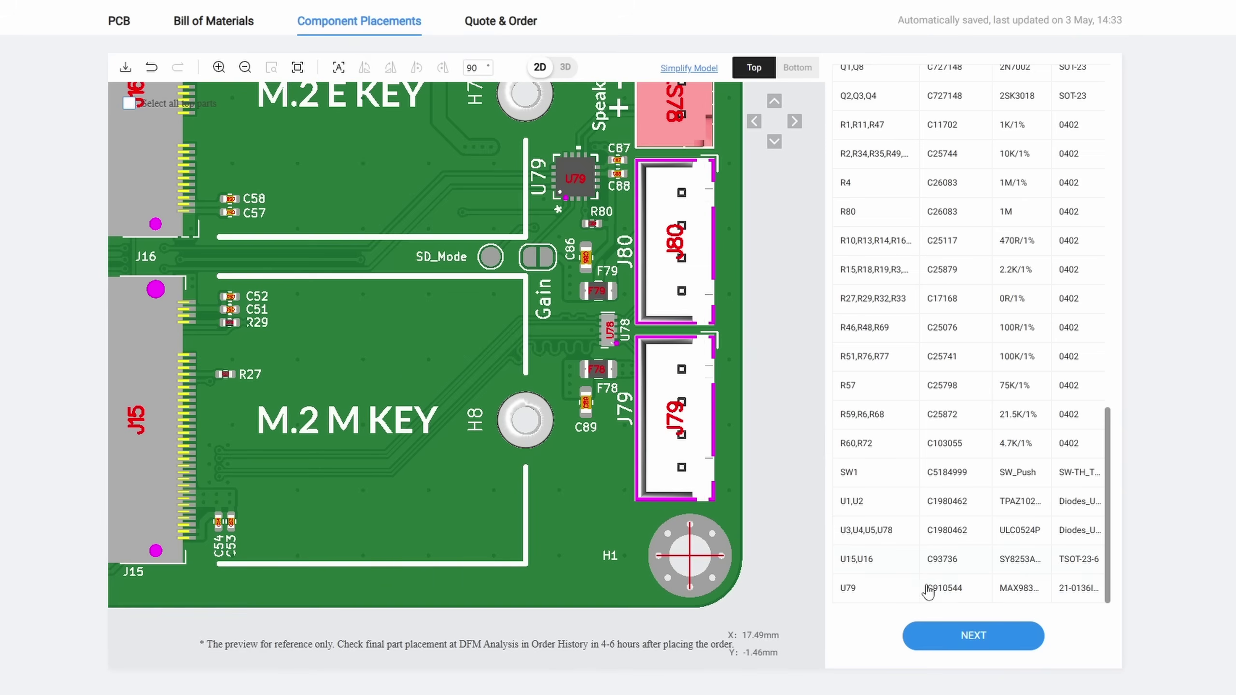
Set the product description to Reserch\Education\DIY\Entertainment > Development Board and save the order to cart.
{"action": "left_click", "coordinate": [954, 645]}
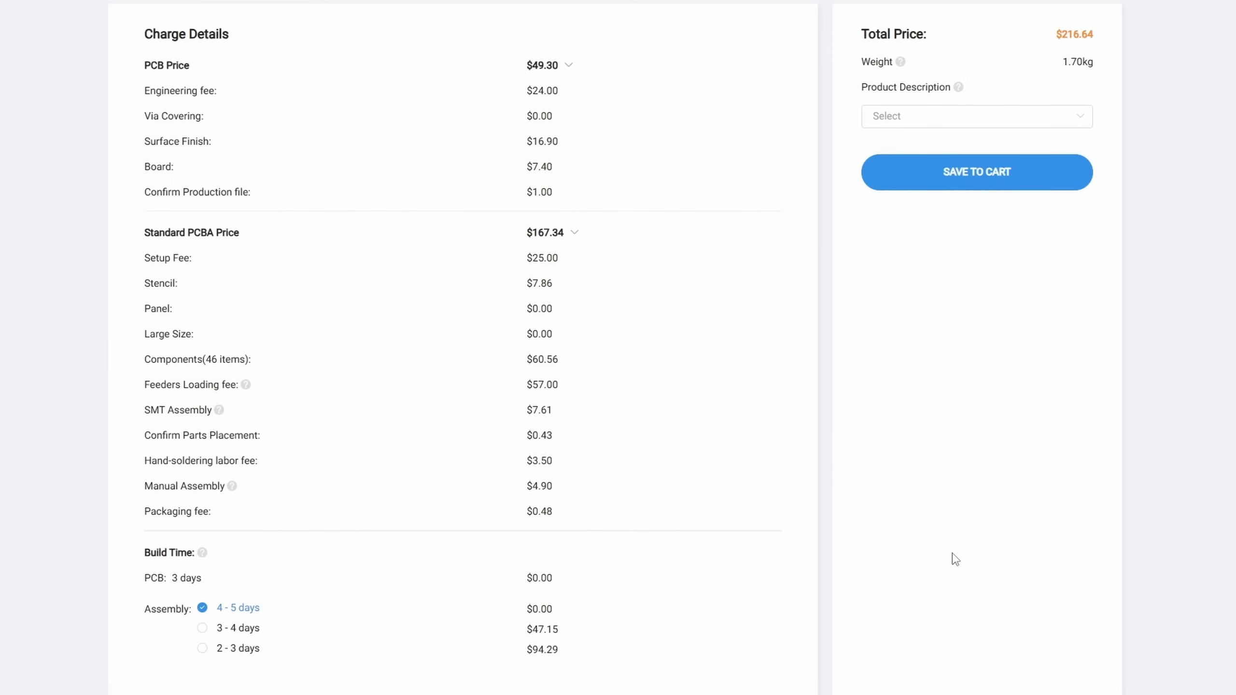
{"action": "scroll", "coordinate": [955, 559], "scroll_direction": "up", "scroll_amount": 2}
{"action": "left_click", "coordinate": [928, 205]}
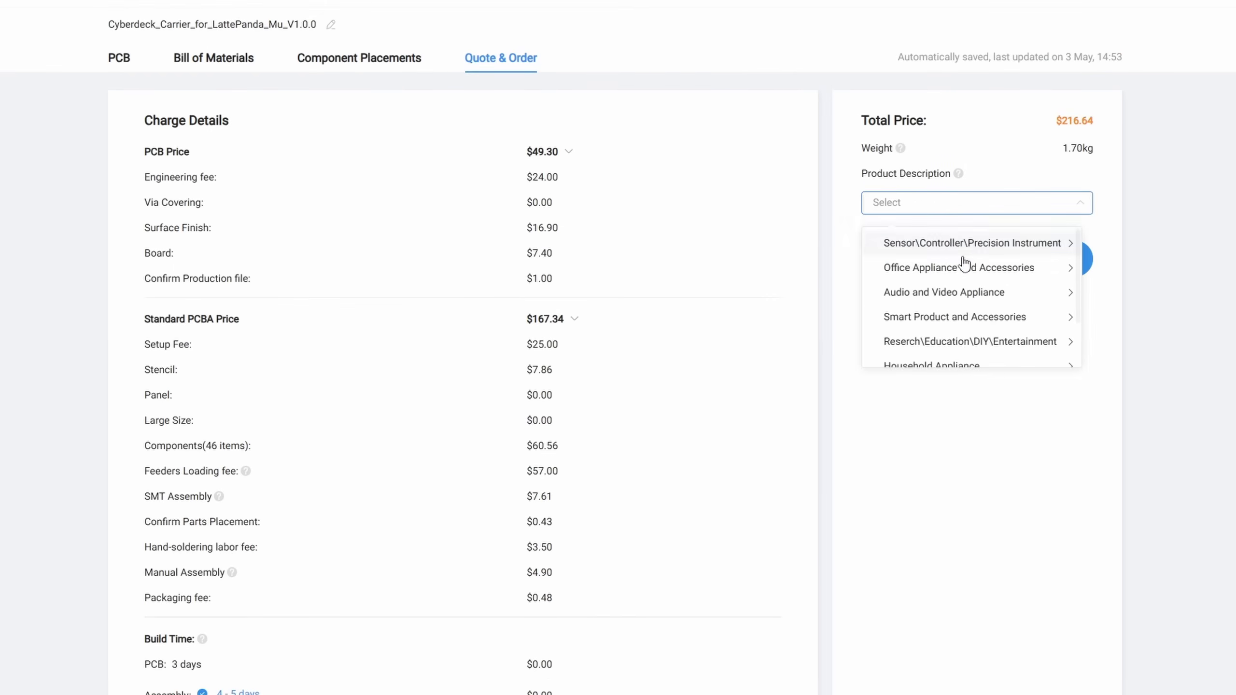
{"action": "scroll", "coordinate": [964, 264], "scroll_direction": "down", "scroll_amount": 3}
{"action": "left_click", "coordinate": [1038, 287]}
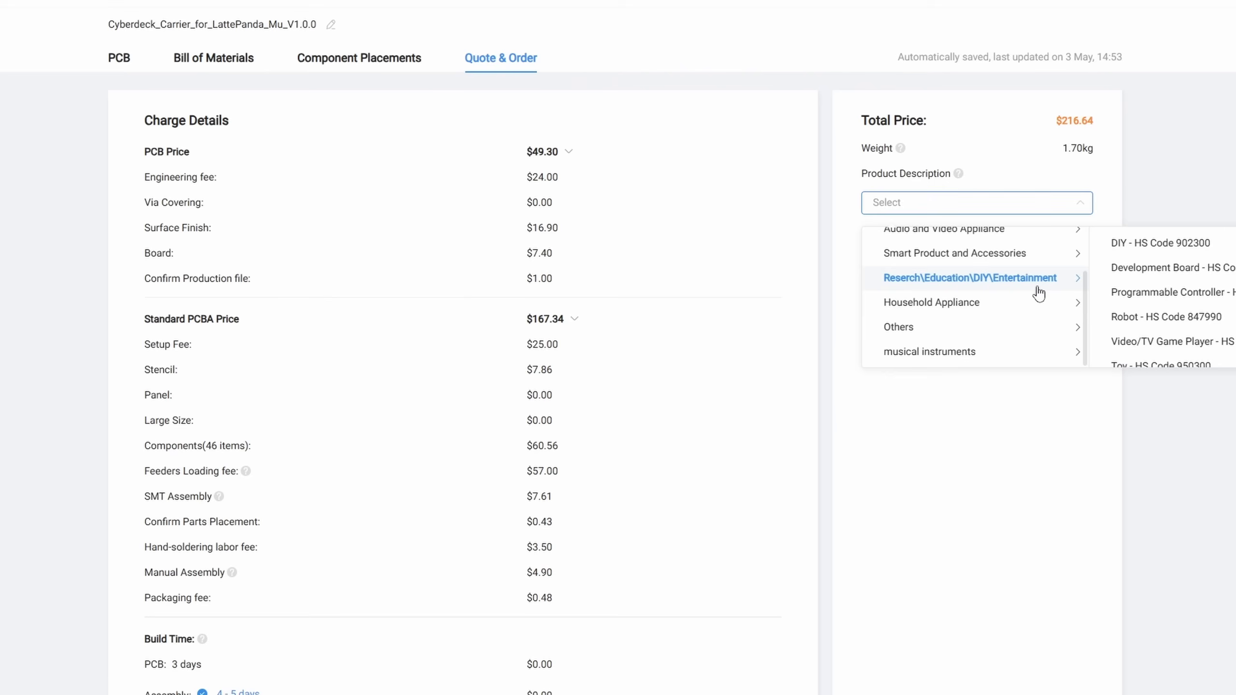
{"action": "left_click", "coordinate": [1151, 275]}
{"action": "left_click", "coordinate": [987, 268]}
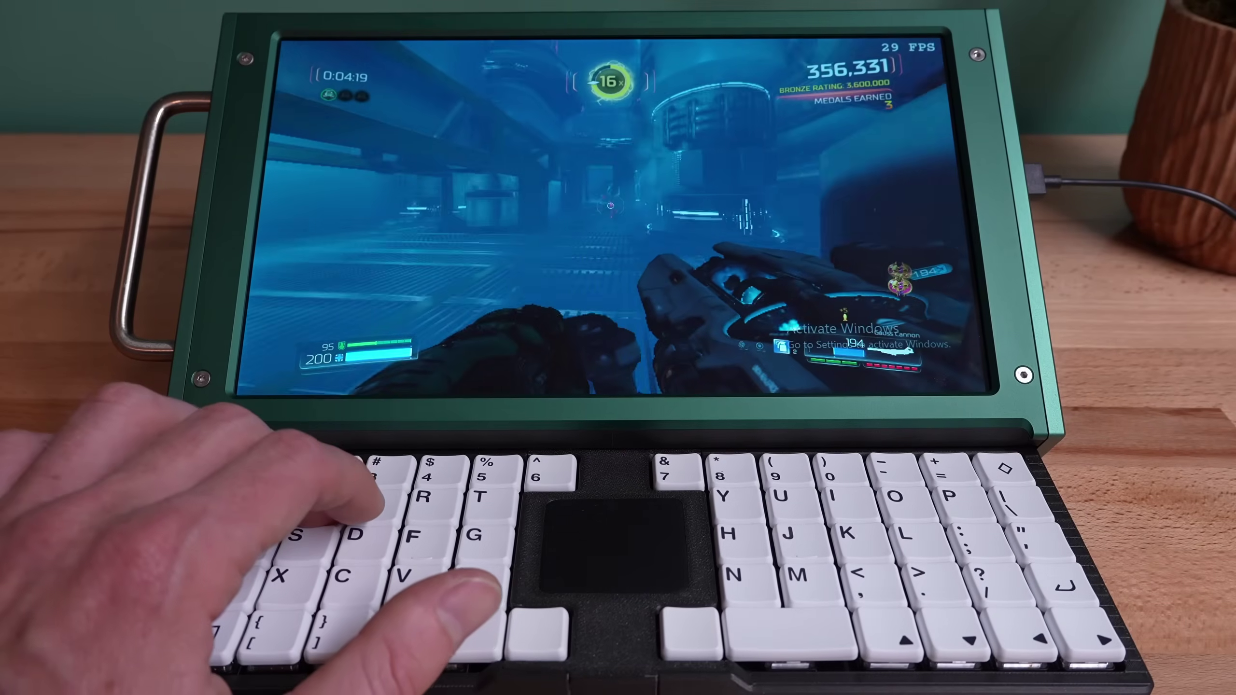
{"action": "key", "text": "w"}
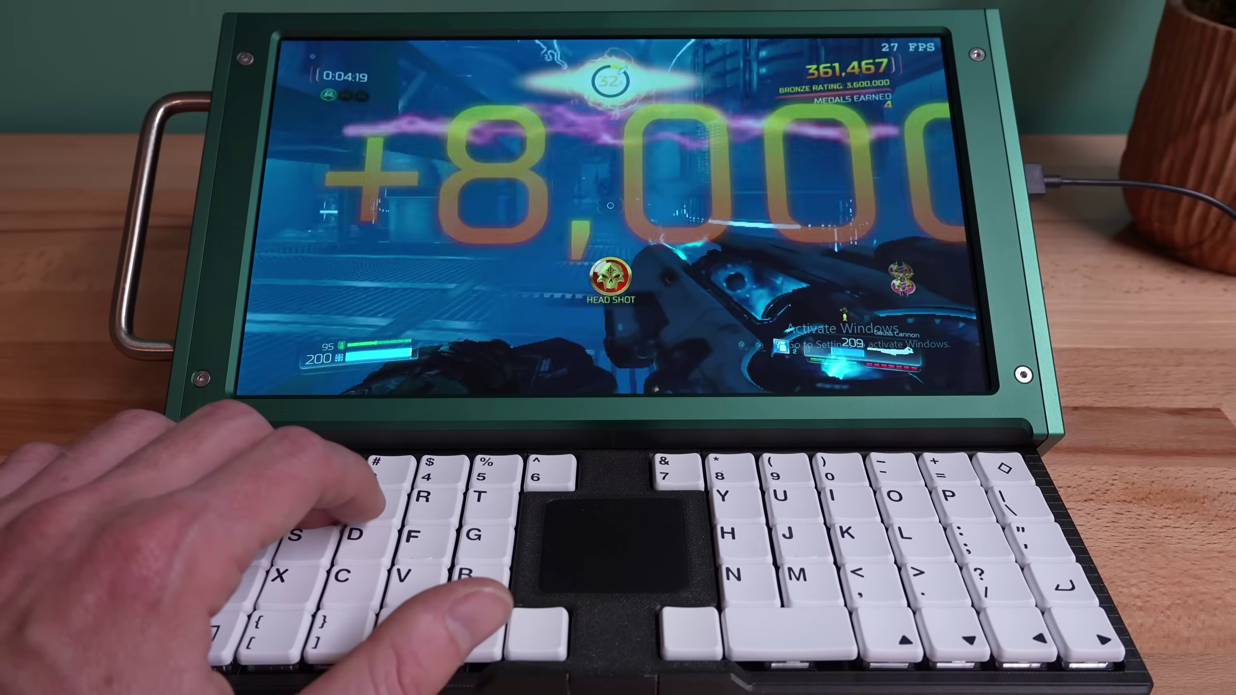
{"action": "key", "text": "w"}
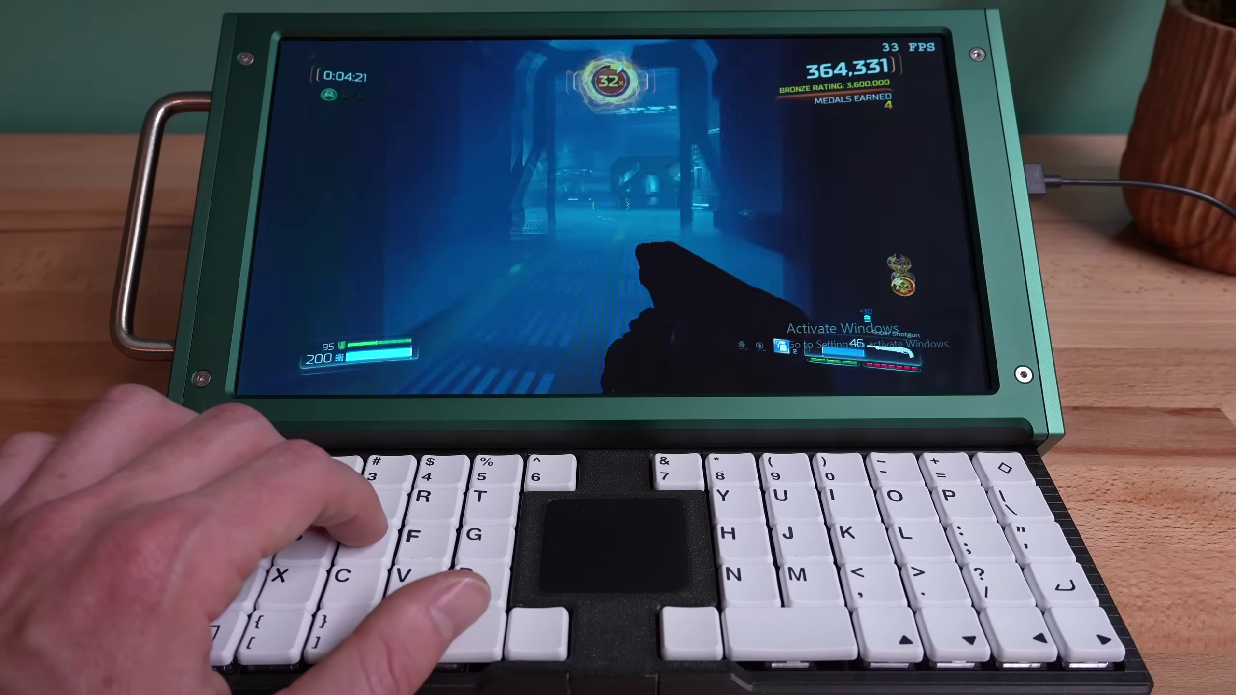
{"action": "key", "text": "w"}
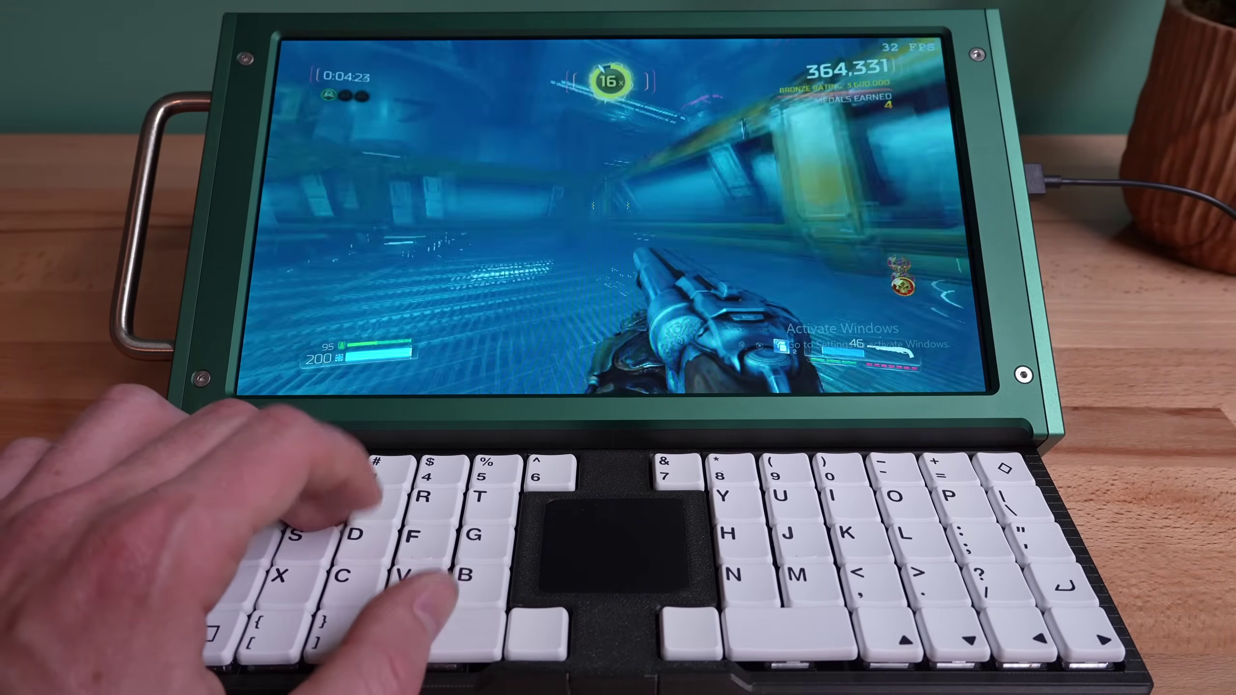
{"action": "key", "text": "w"}
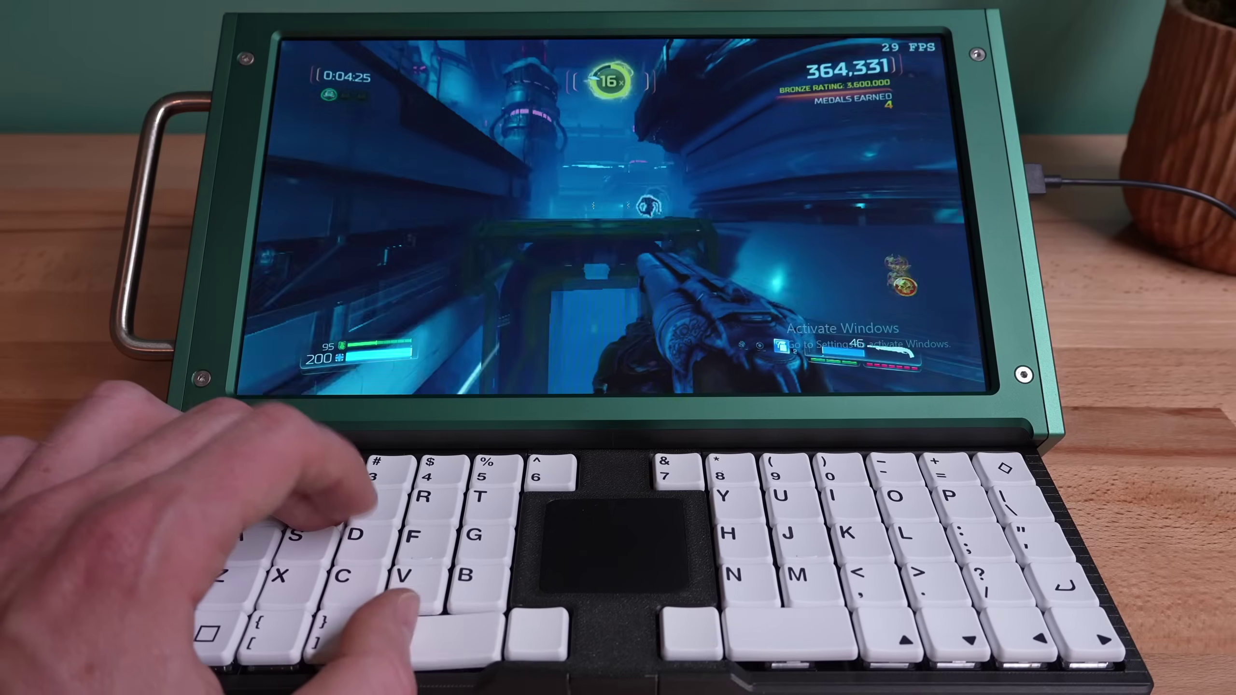
{"action": "key", "text": "w"}
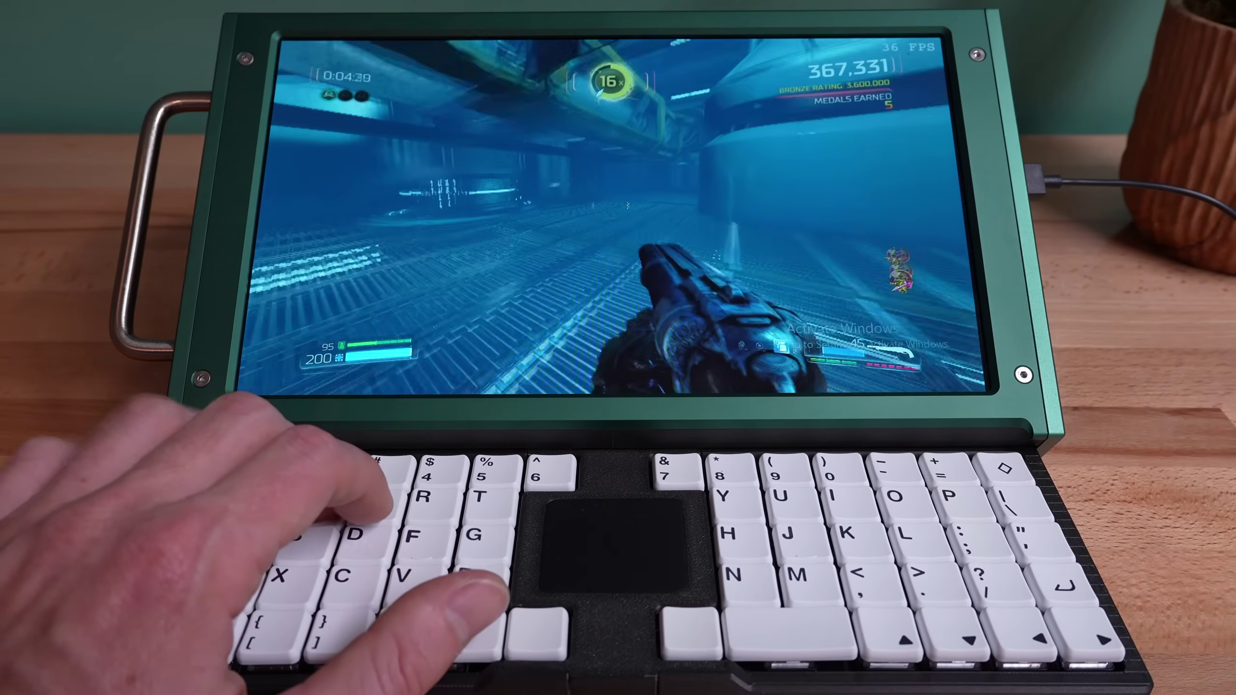
{"action": "key", "text": "q"}
{"action": "key", "text": "w"}
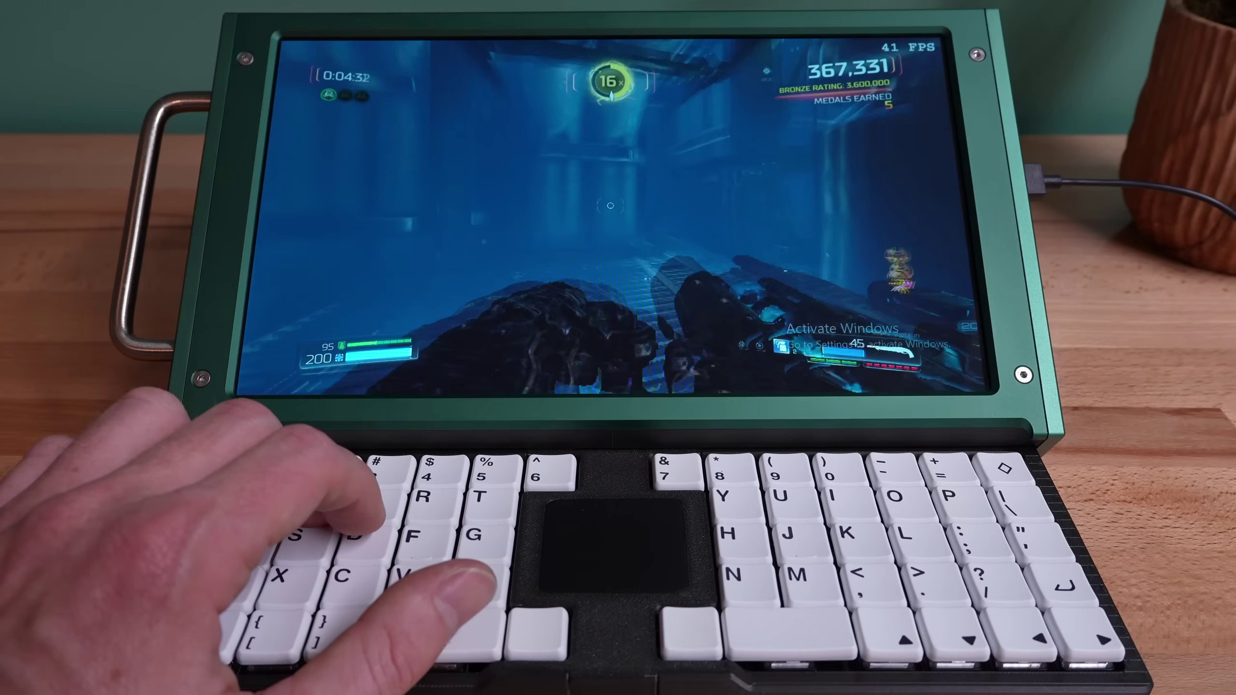
{"action": "key", "text": "w"}
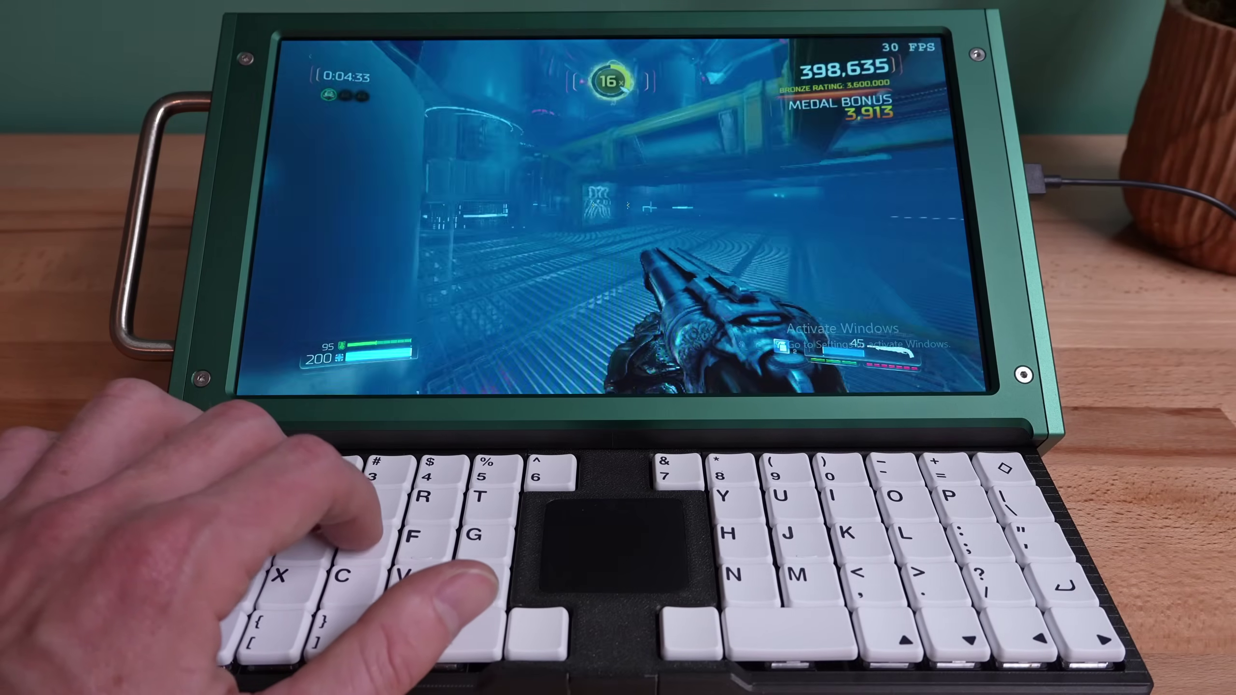
{"action": "key", "text": "q"}
{"action": "key", "text": "w"}
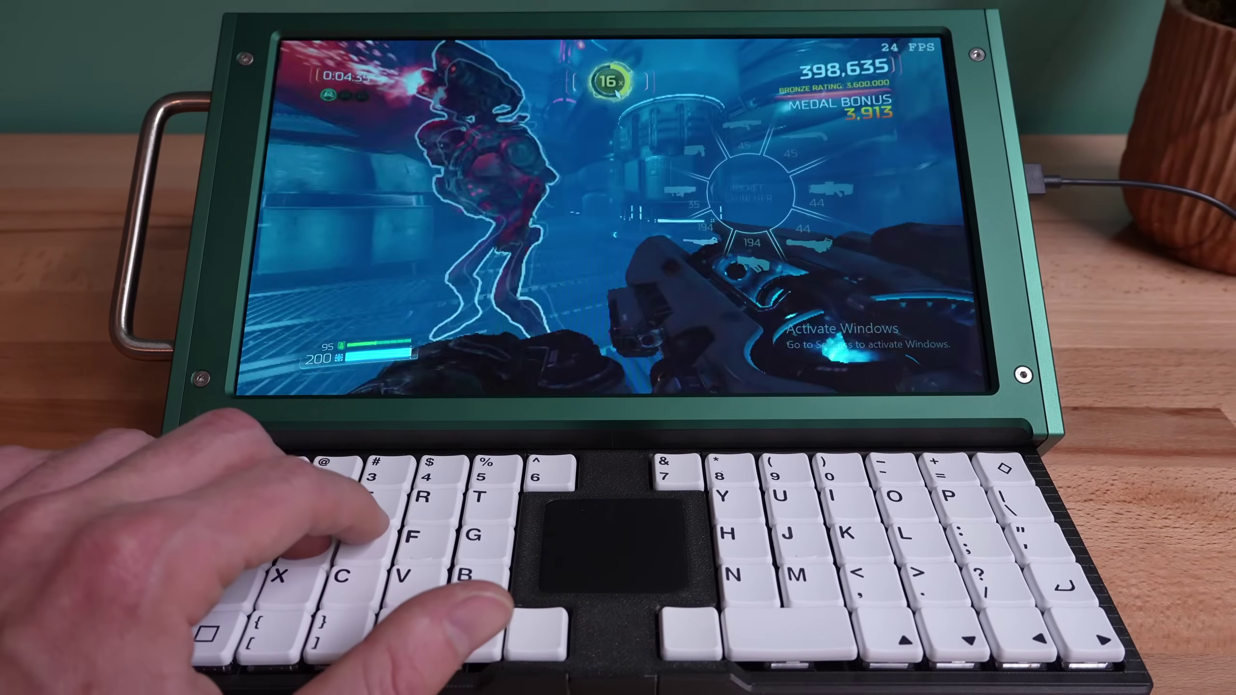
{"action": "key", "text": "w"}
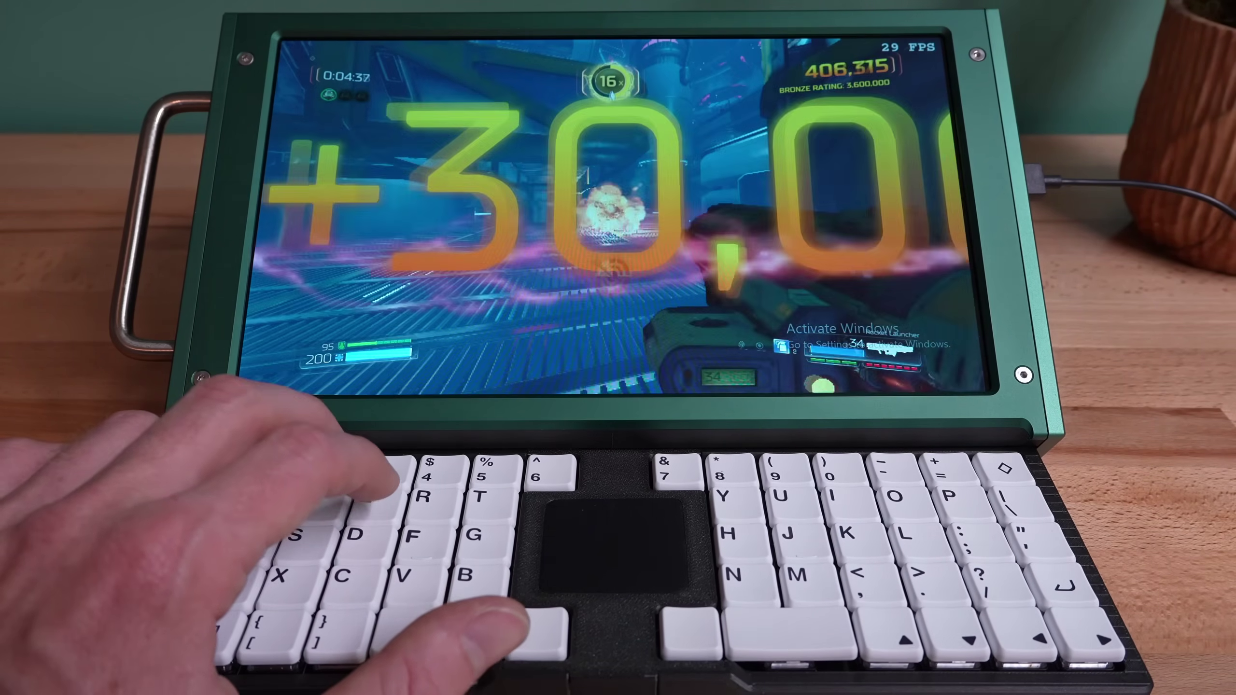